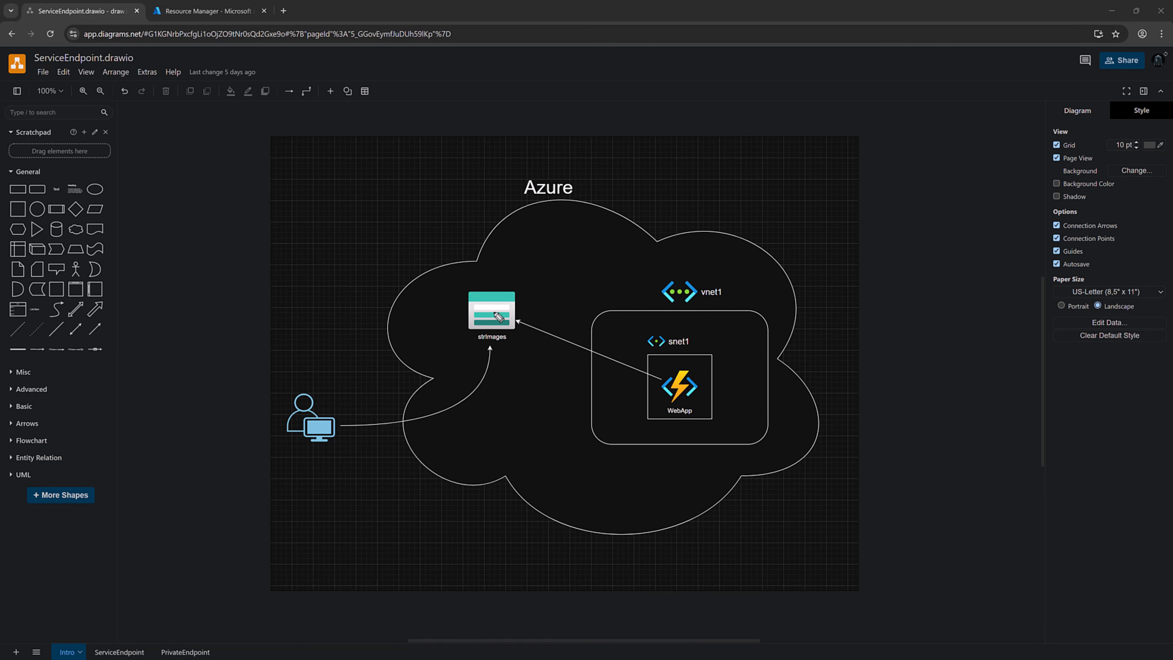
pyautogui.moveTo(321, 172)
pyautogui.mouseDown()
pyautogui.moveTo(335, 189)
pyautogui.moveTo(304, 244)
pyautogui.moveTo(325, 226)
pyautogui.moveTo(332, 241)
pyautogui.moveTo(296, 272)
pyautogui.moveTo(319, 272)
pyautogui.mouseUp()
pyautogui.moveTo(333, 206)
pyautogui.mouseDown()
pyautogui.moveTo(448, 303)
pyautogui.moveTo(419, 295)
pyautogui.mouseUp()
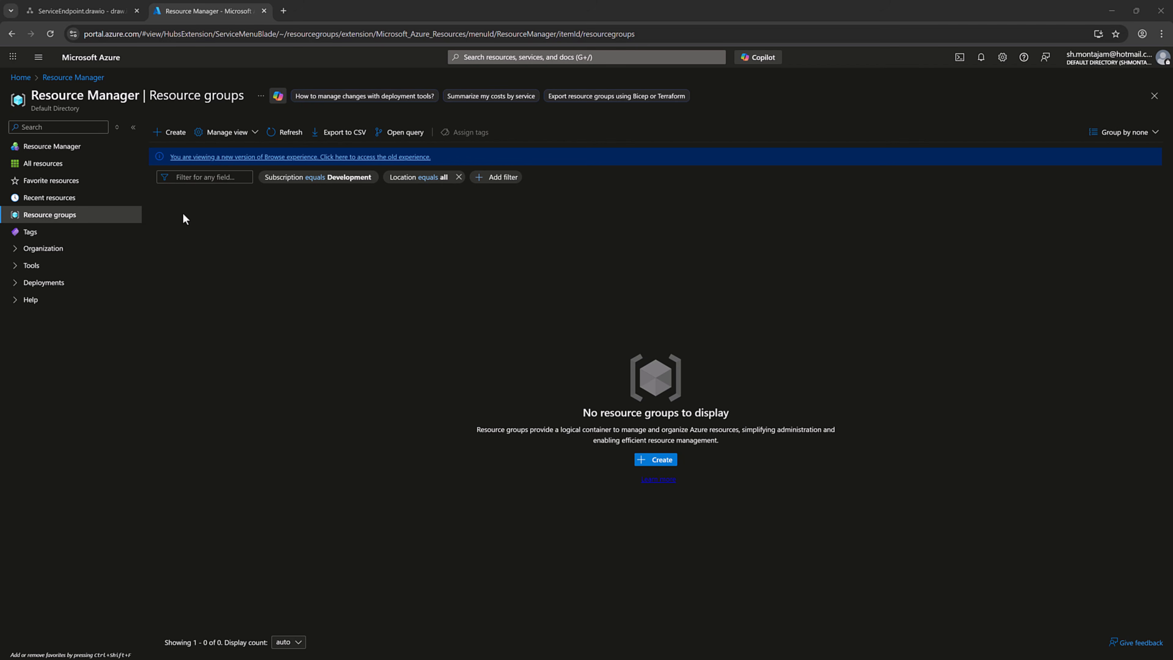
# Create a resource group named rg-demo in the Development subscription
pyautogui.click(172, 135)
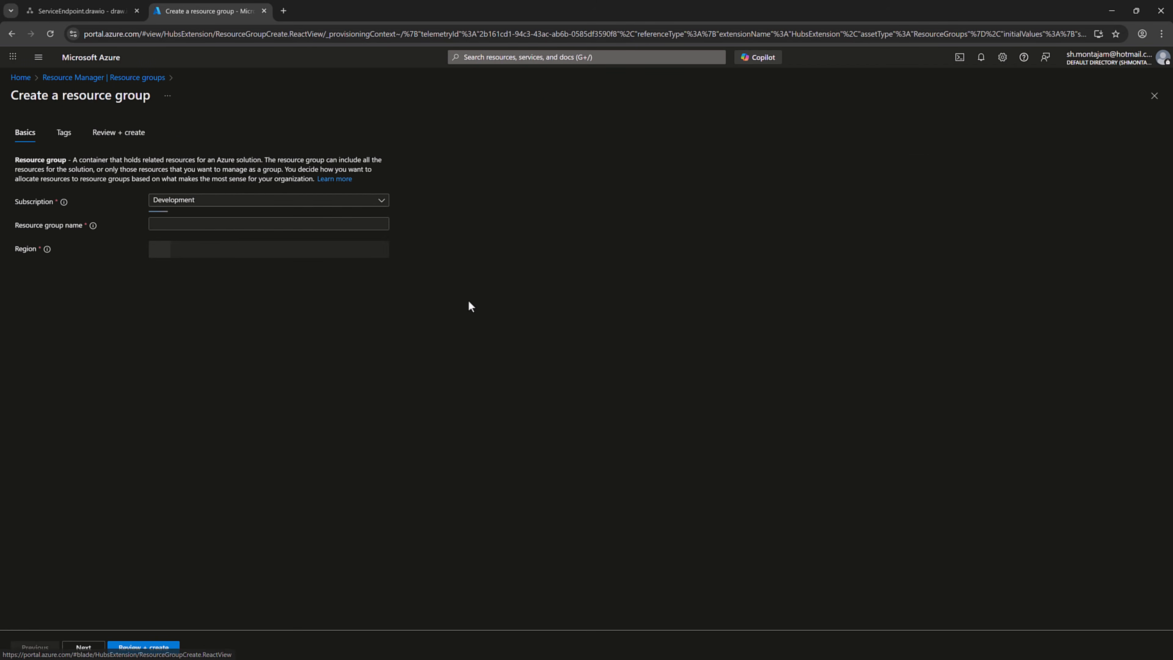
pyautogui.click(234, 224)
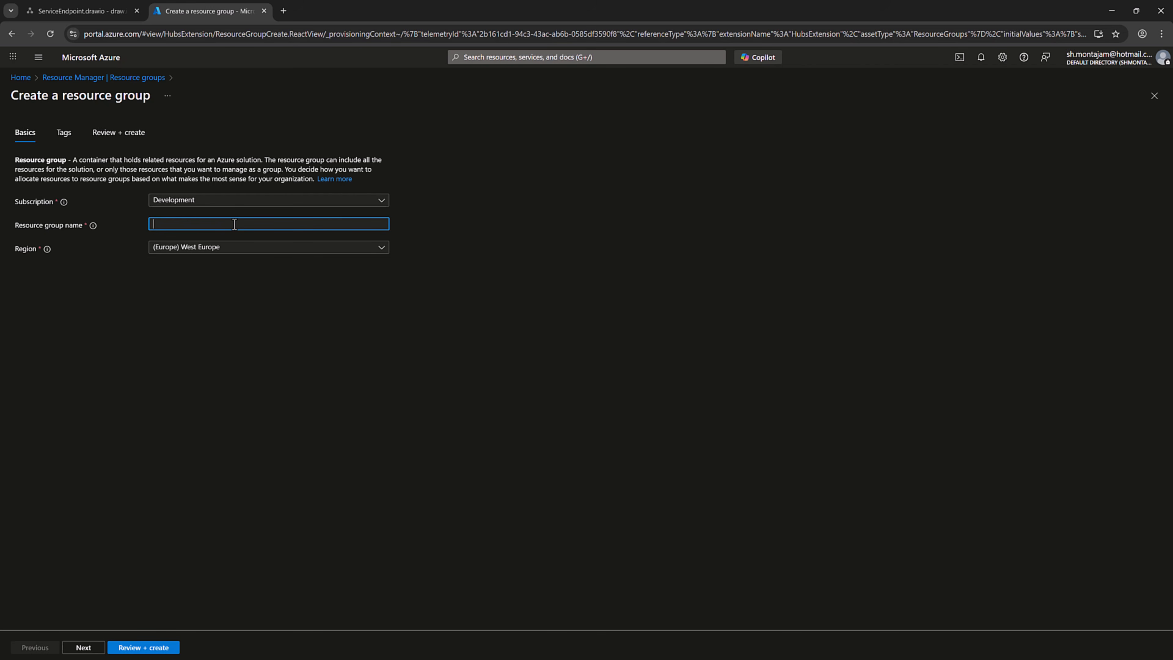
pyautogui.write('rg-demo')
pyautogui.click(143, 647)
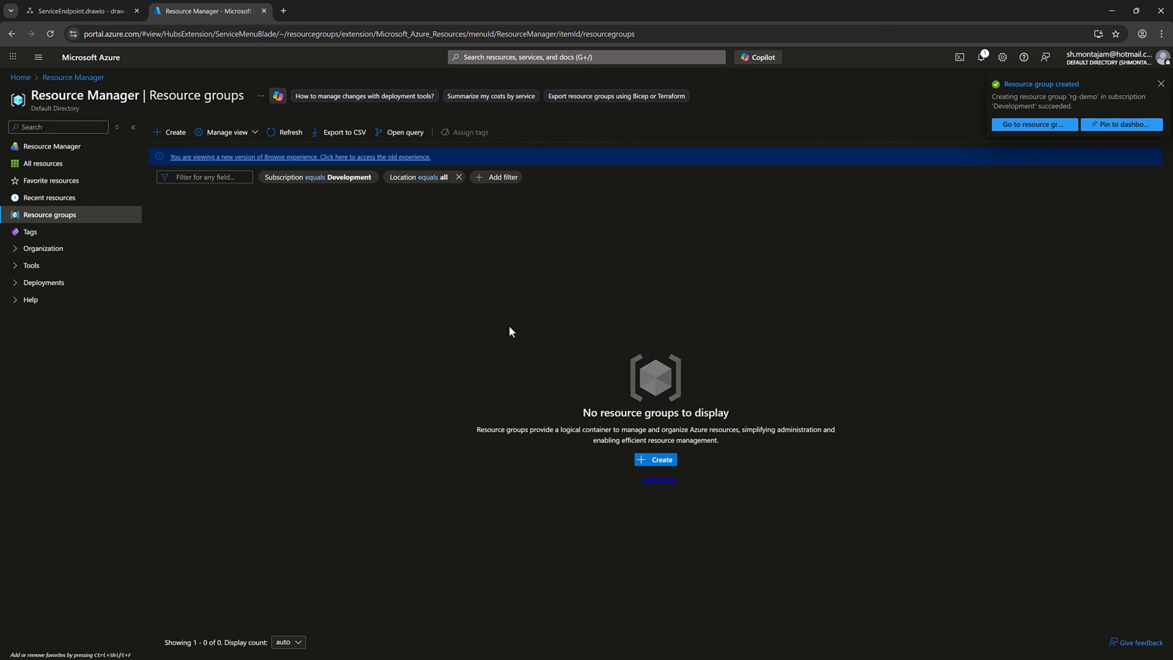
# Start creating a new storage account and name it strimages
pyautogui.click(34, 56)
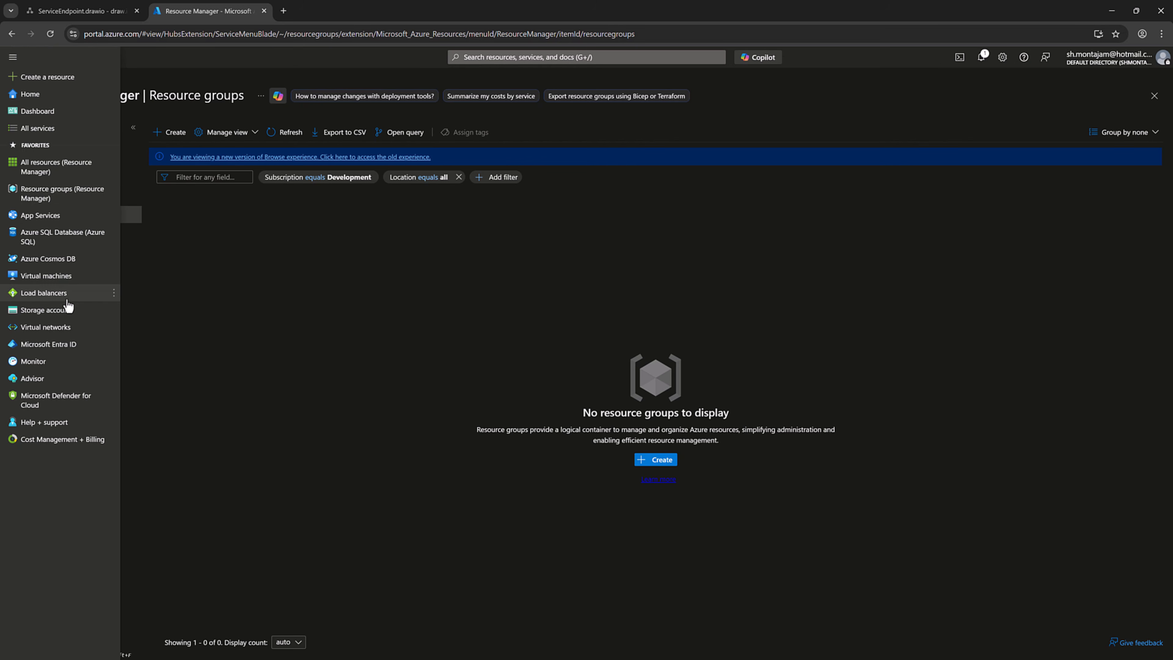
pyautogui.click(68, 316)
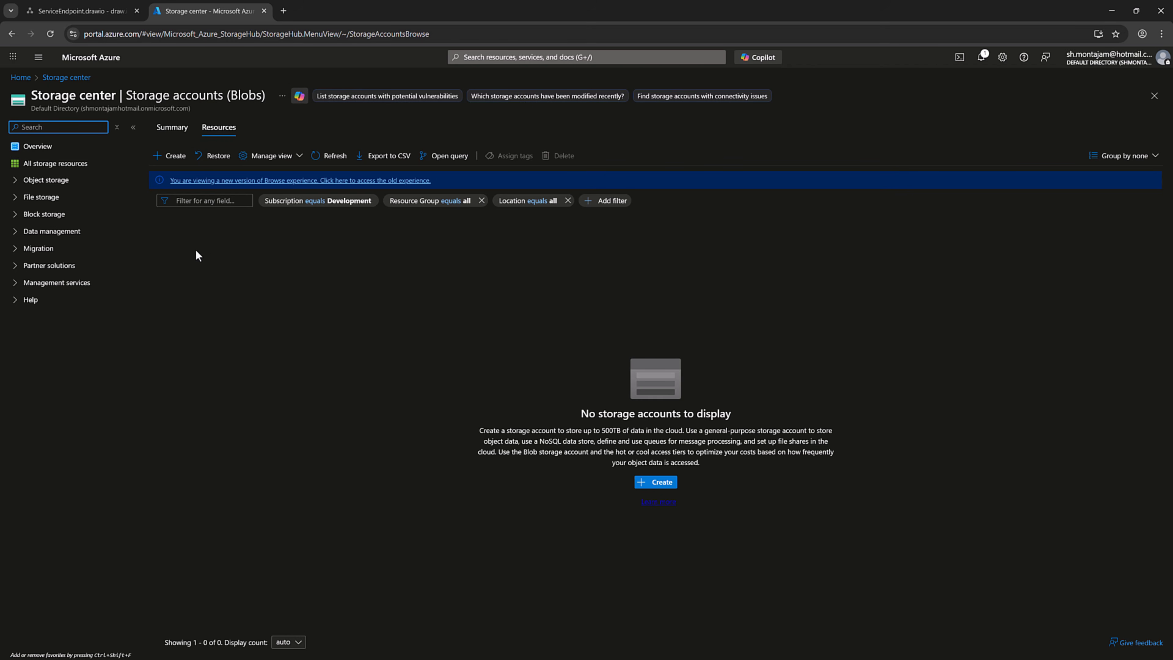
pyautogui.click(178, 157)
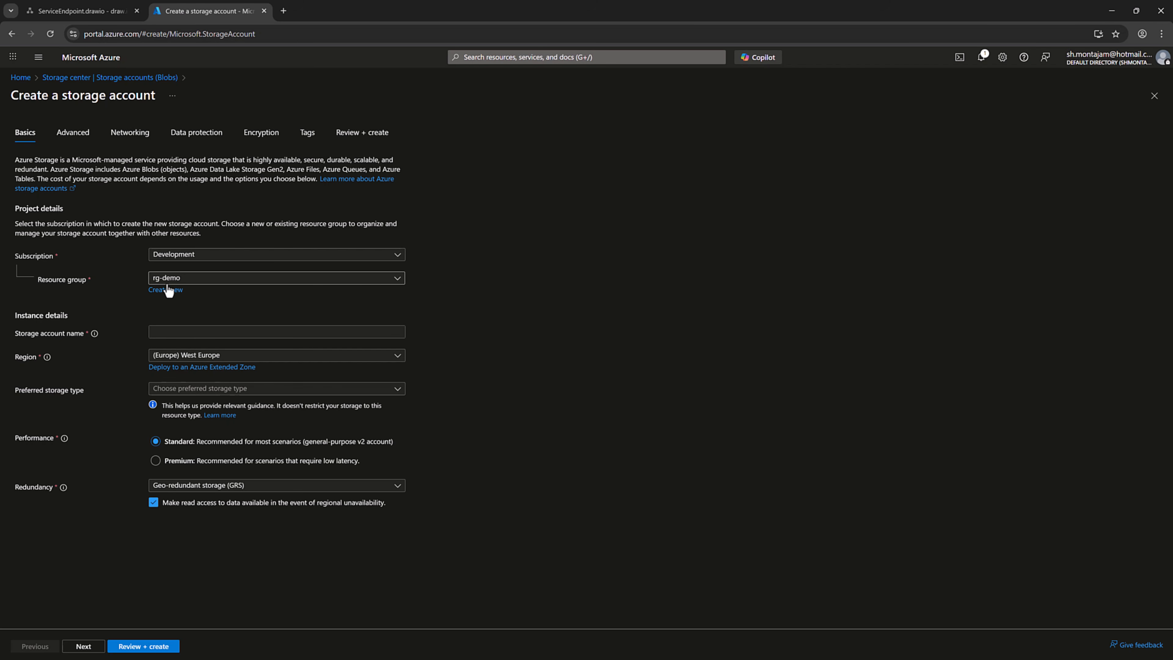
pyautogui.click(195, 333)
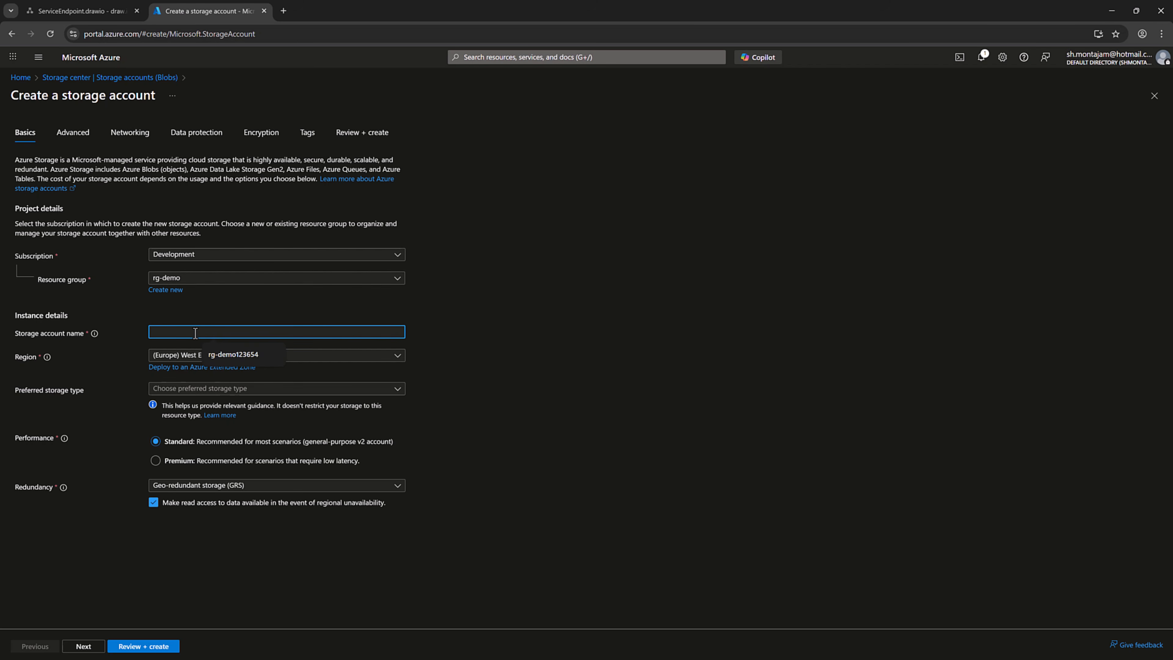
pyautogui.write('strimag')
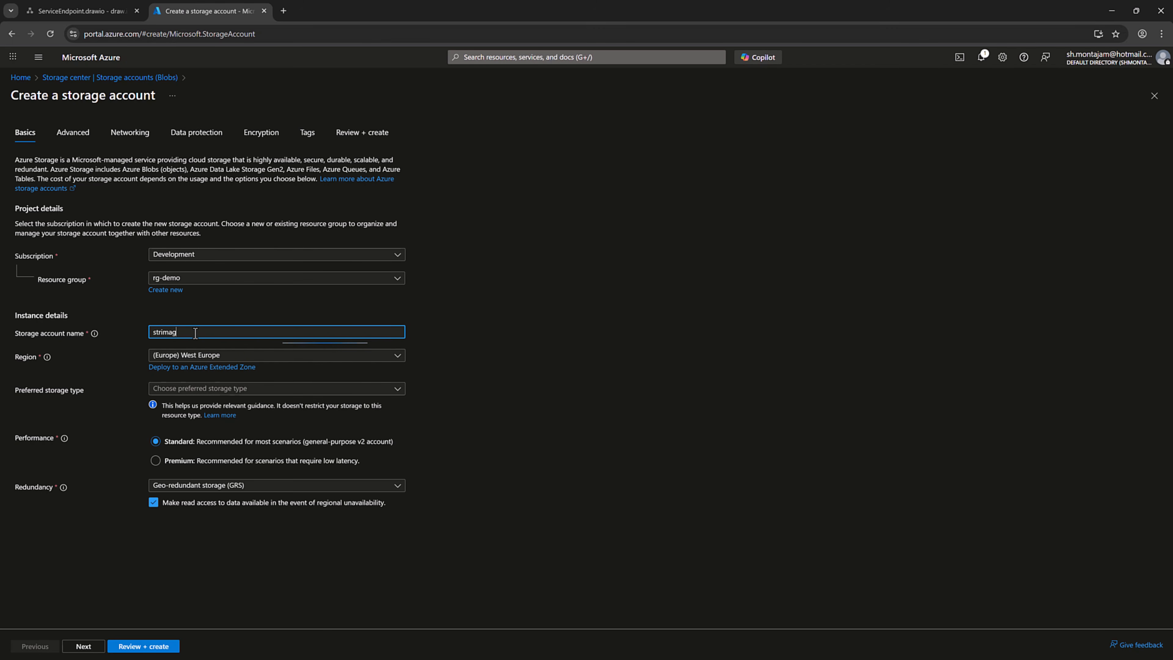
pyautogui.write('es')
# Set the preferred storage type to Azure Blob Storage or Azure Data Lake Storage Gen 2 and redundancy to Locally-redundant storage (LRS)
pyautogui.click(226, 393)
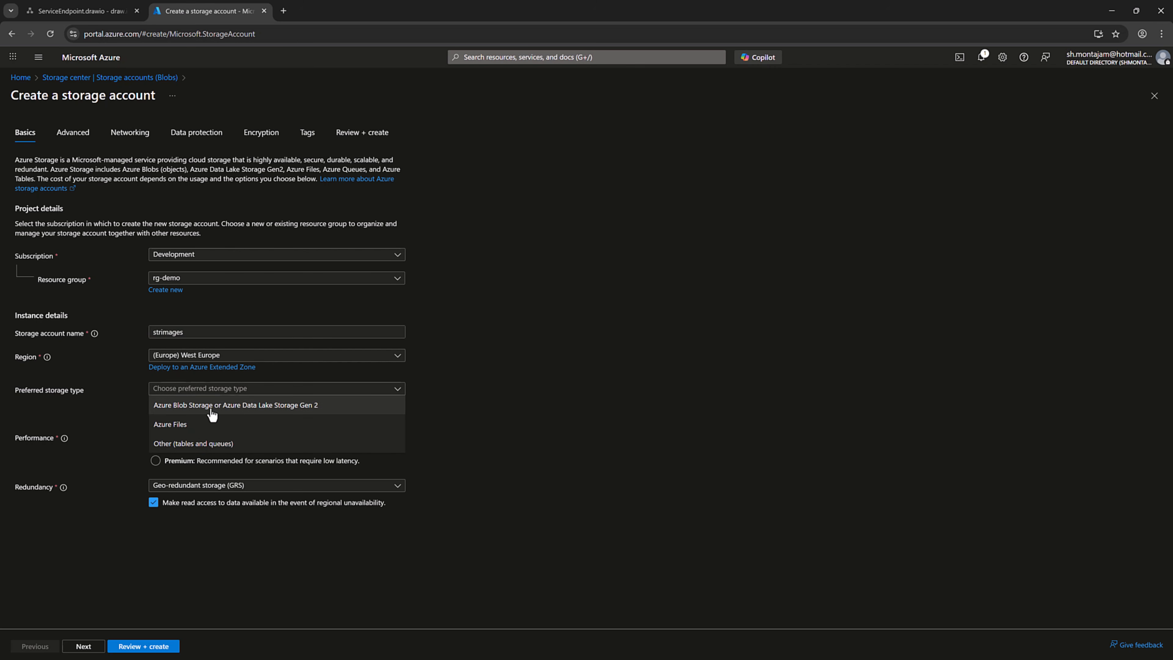
pyautogui.click(250, 406)
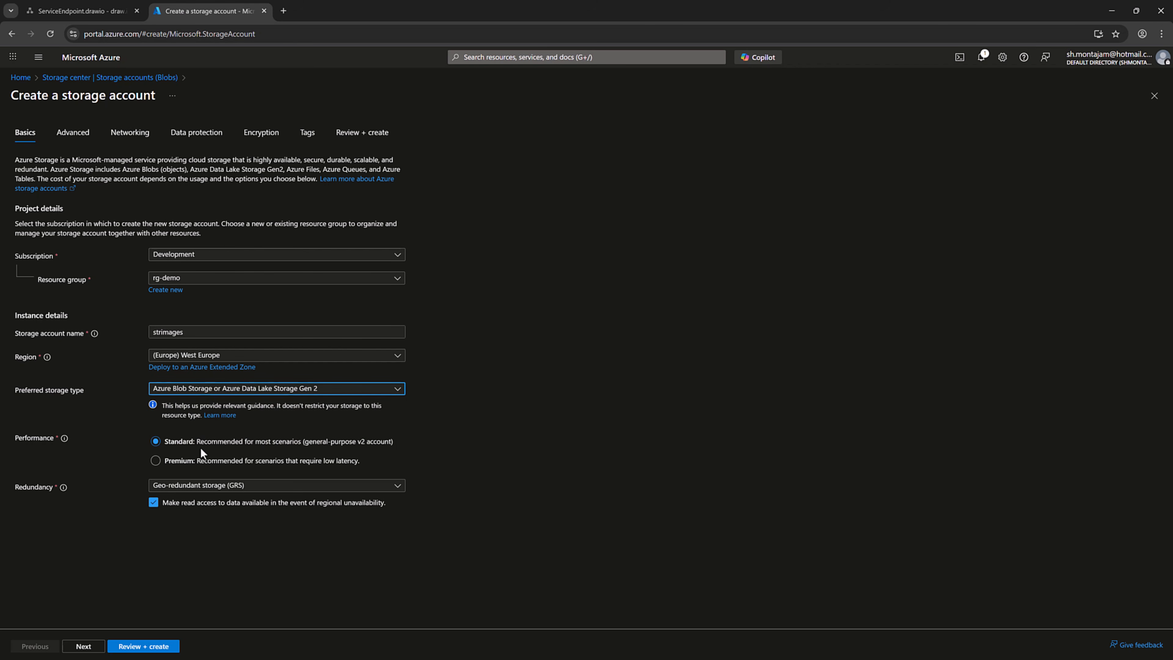
pyautogui.click(226, 485)
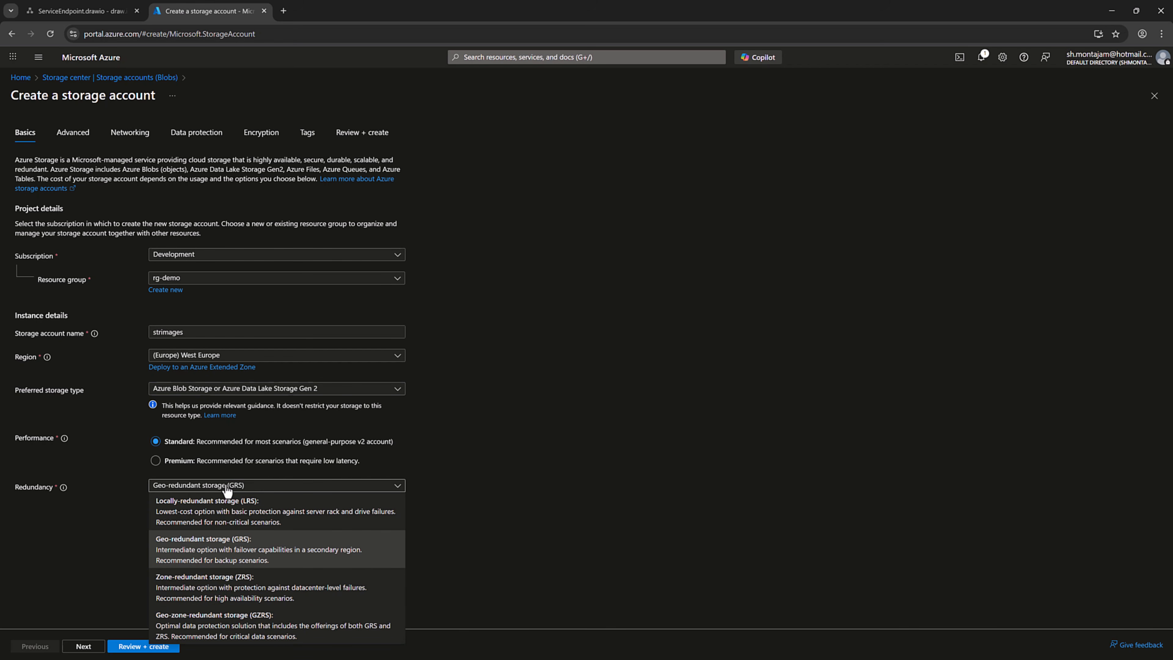
pyautogui.click(237, 513)
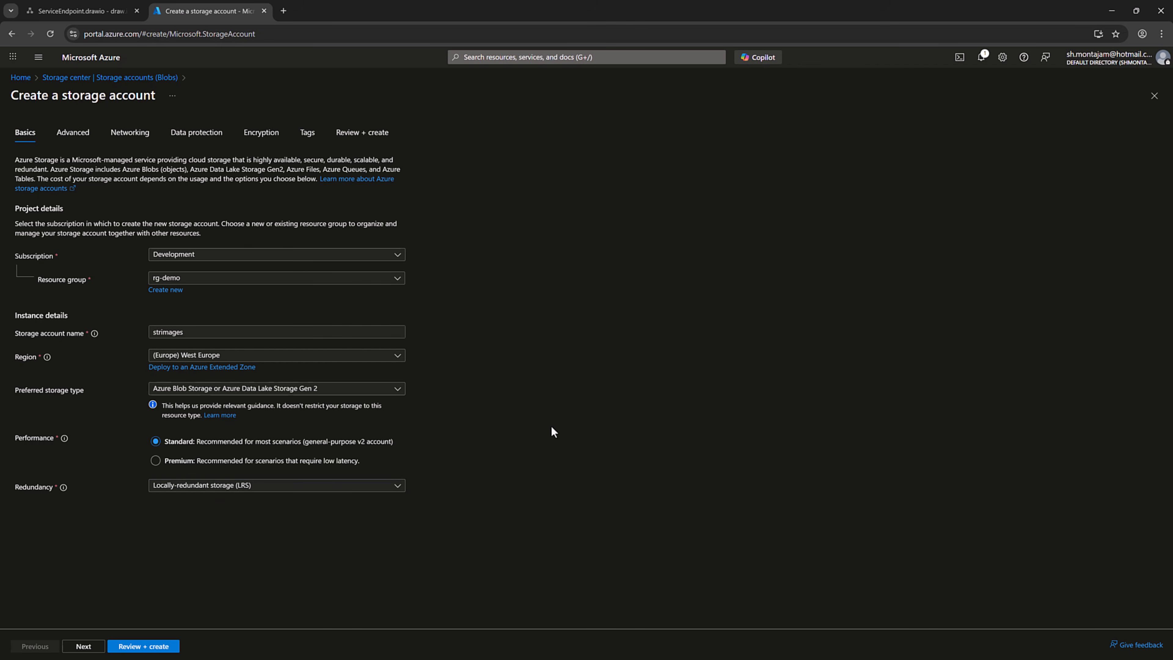
pyautogui.click(246, 333)
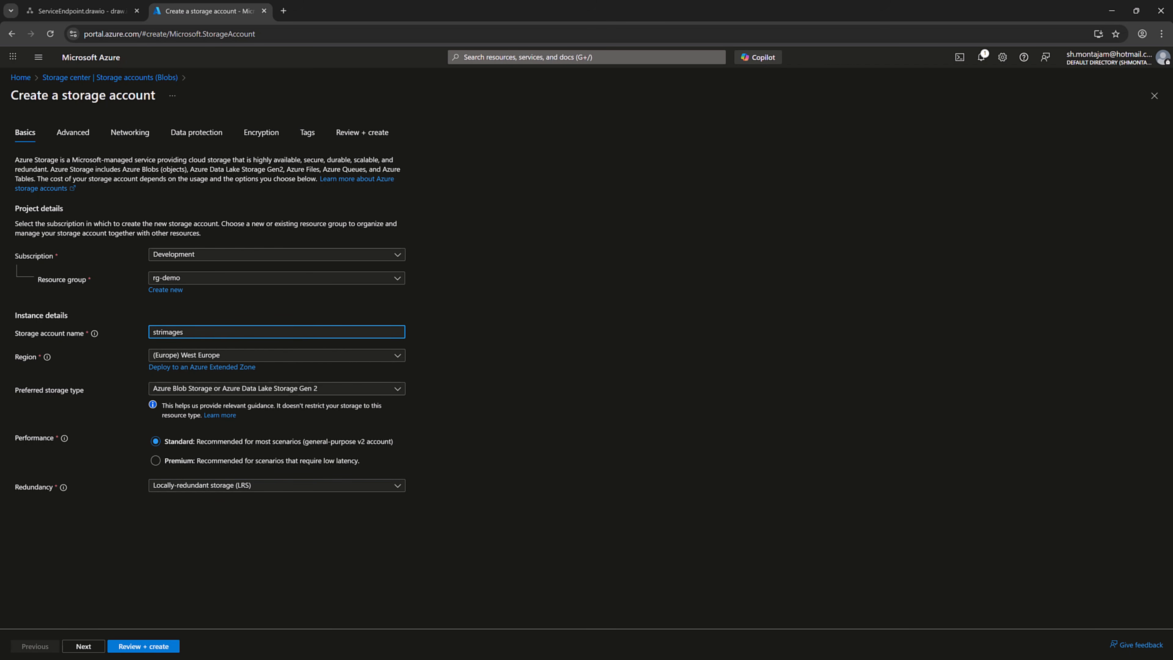
# Keep the default advanced, networking, data protection, encryption and tag settings and create the storage account
pyautogui.click(84, 647)
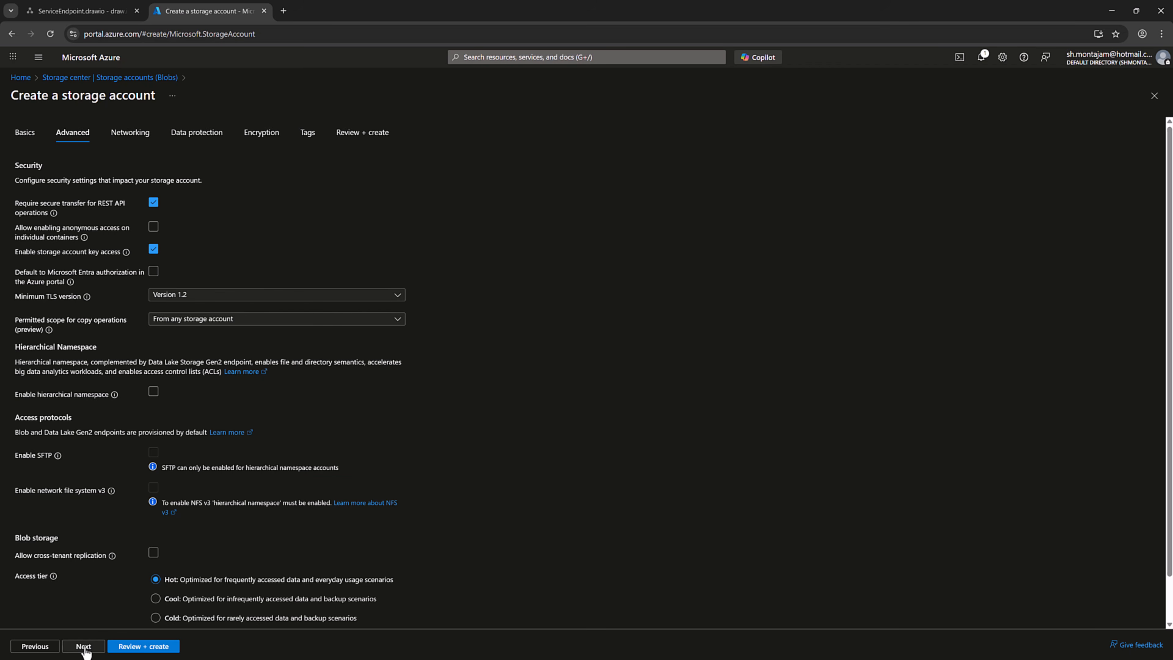
pyautogui.click(84, 646)
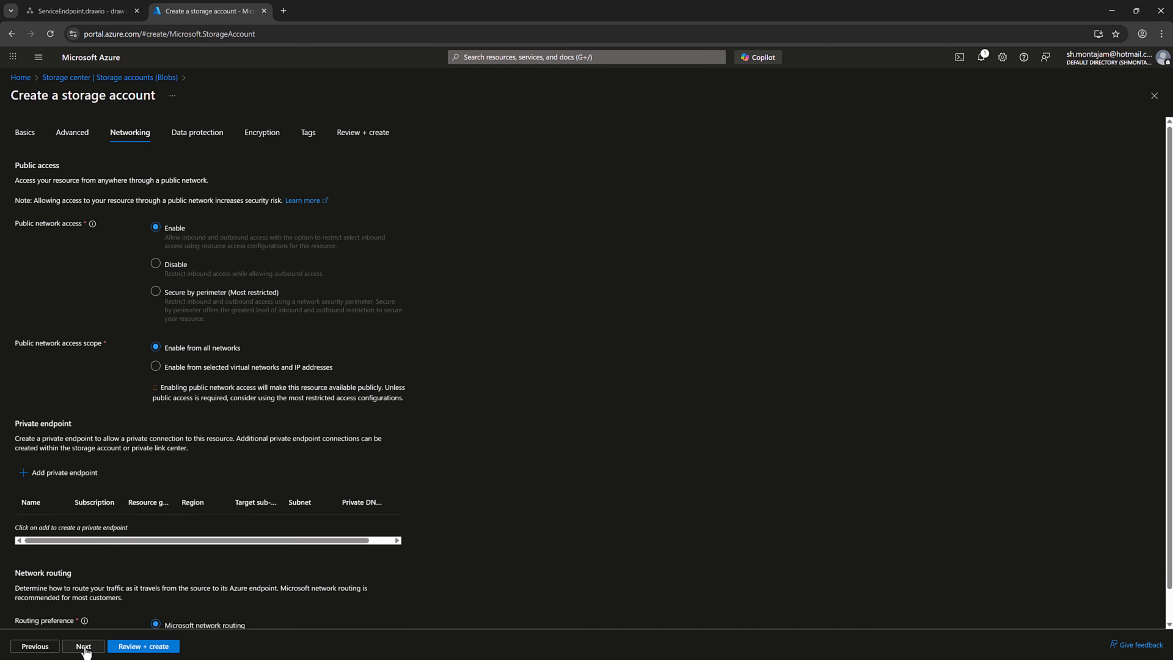
pyautogui.click(83, 647)
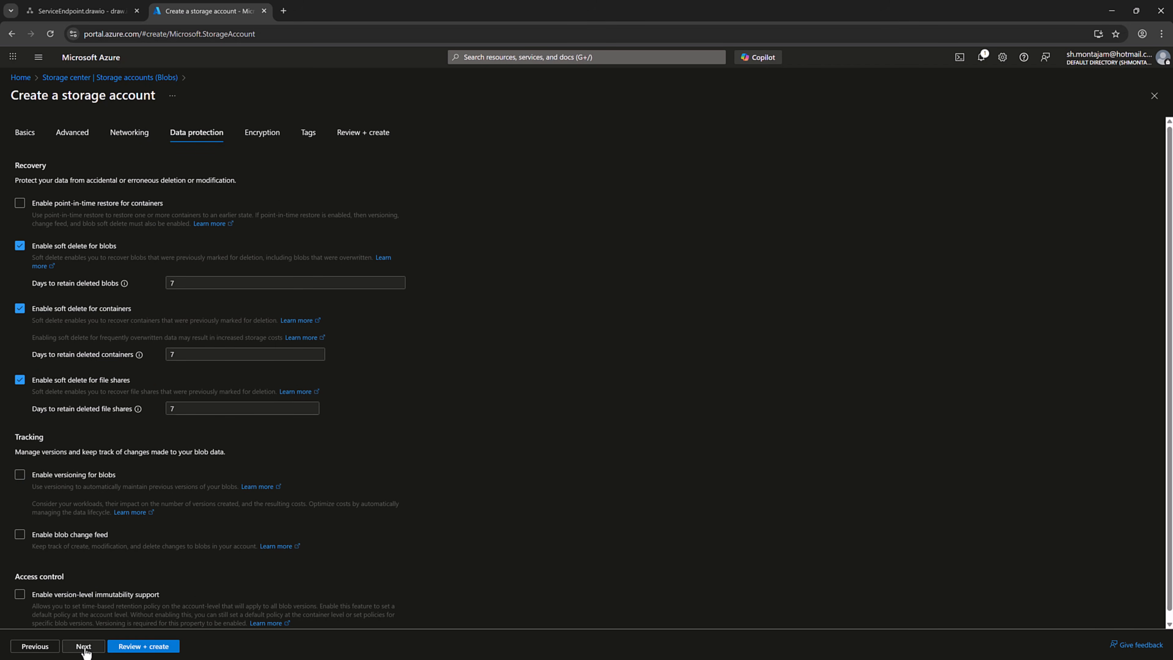
pyautogui.click(84, 647)
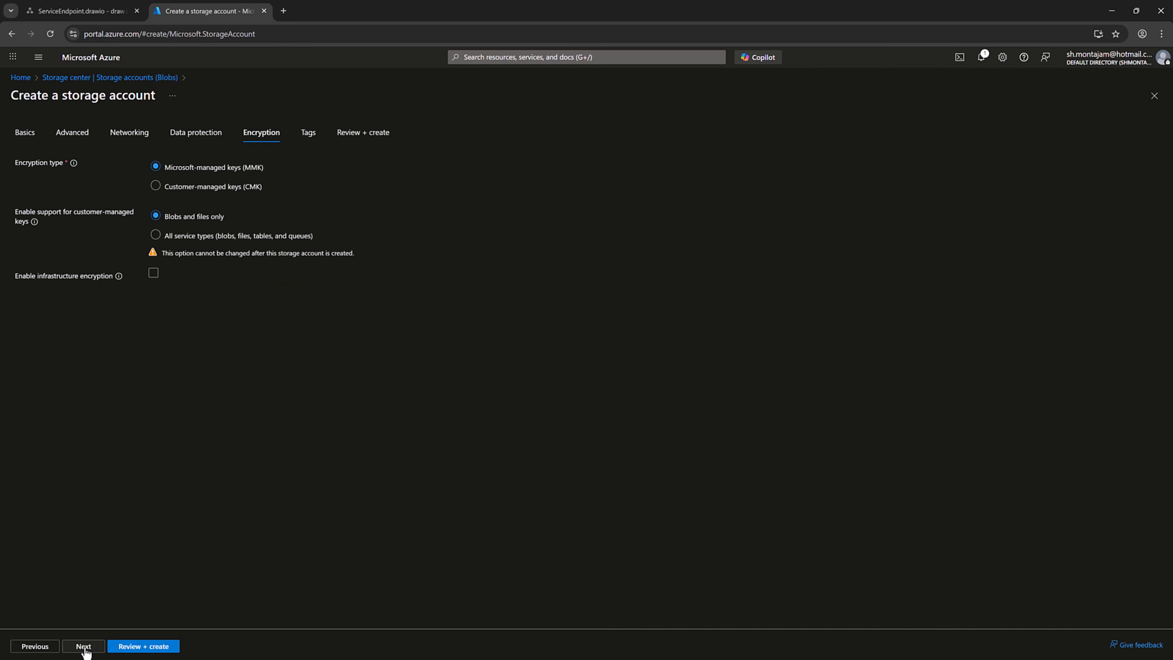
pyautogui.click(84, 647)
pyautogui.click(84, 646)
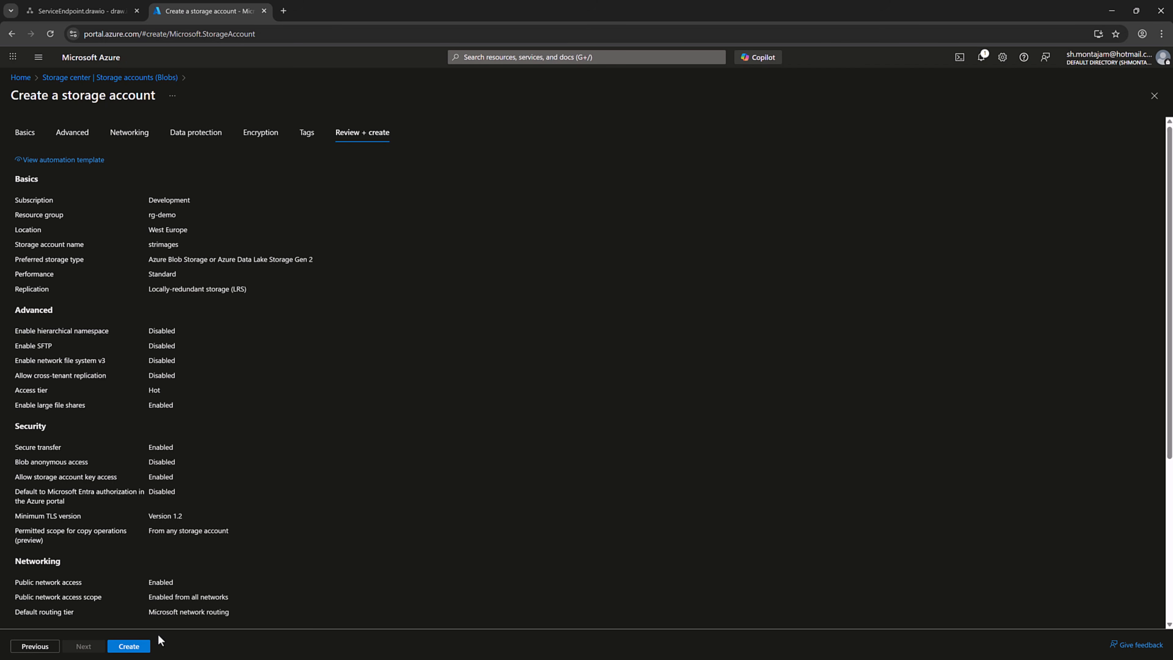
pyautogui.click(140, 649)
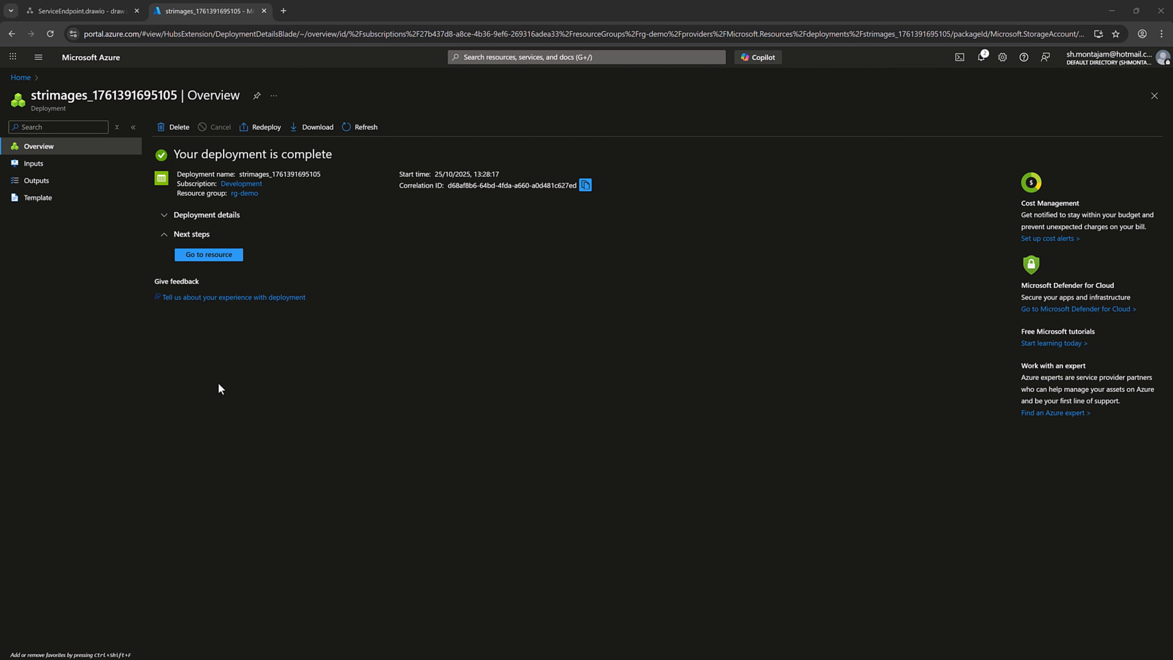
# Create a blob container named images in the newly deployed strimages storage account
pyautogui.click(212, 257)
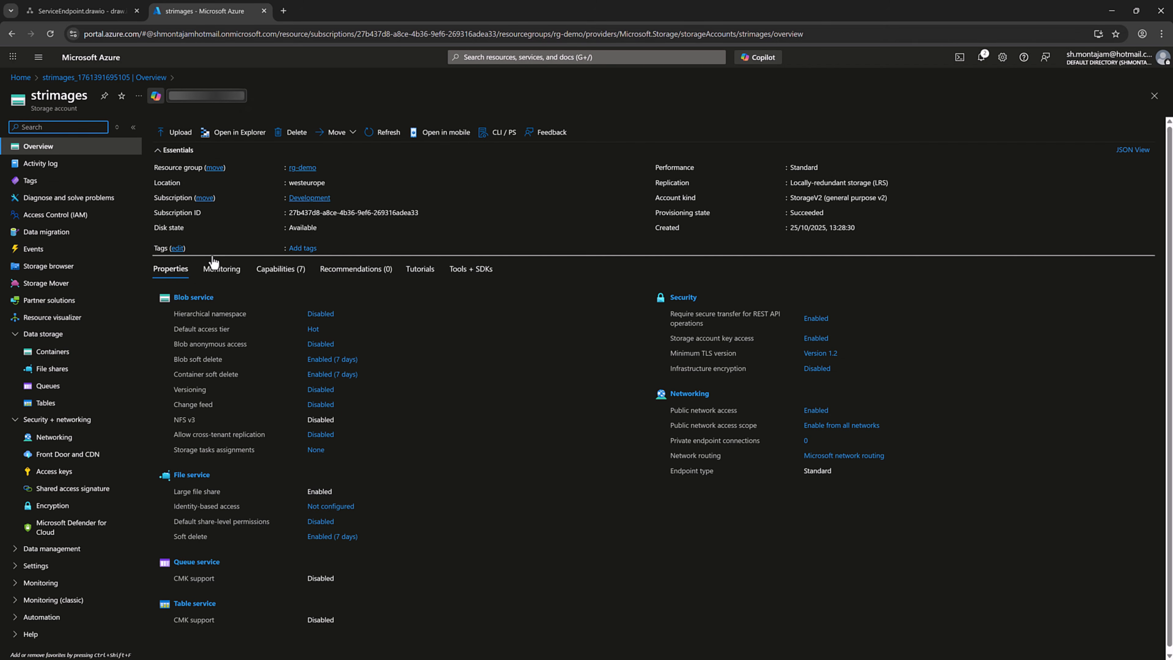
pyautogui.click(53, 352)
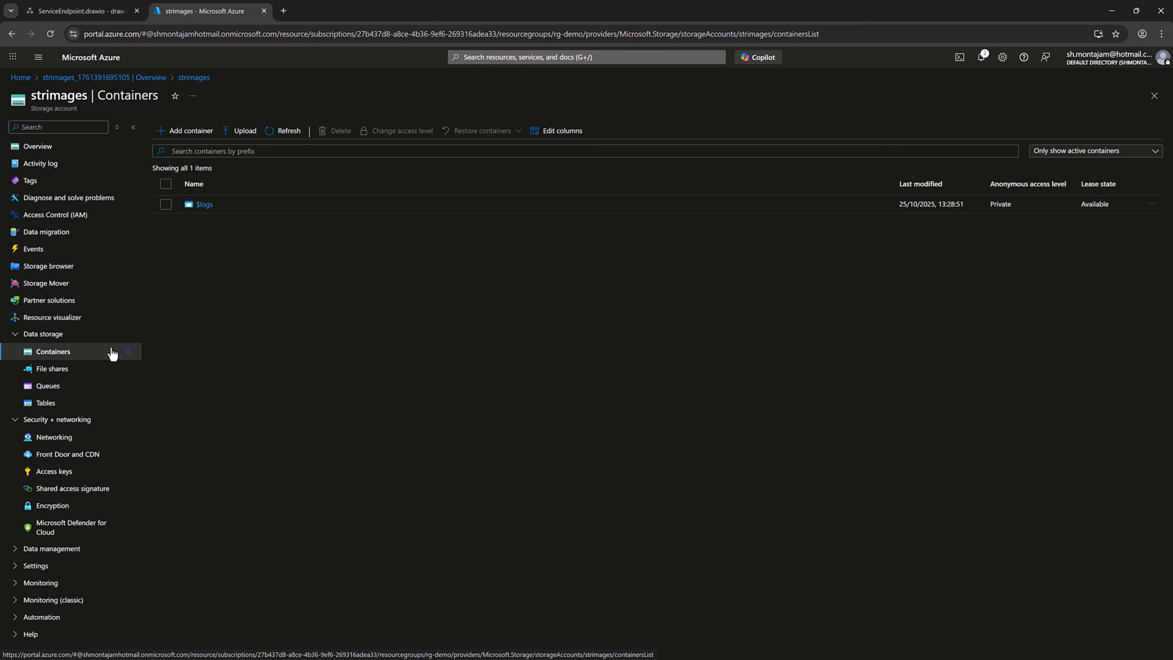
pyautogui.click(186, 134)
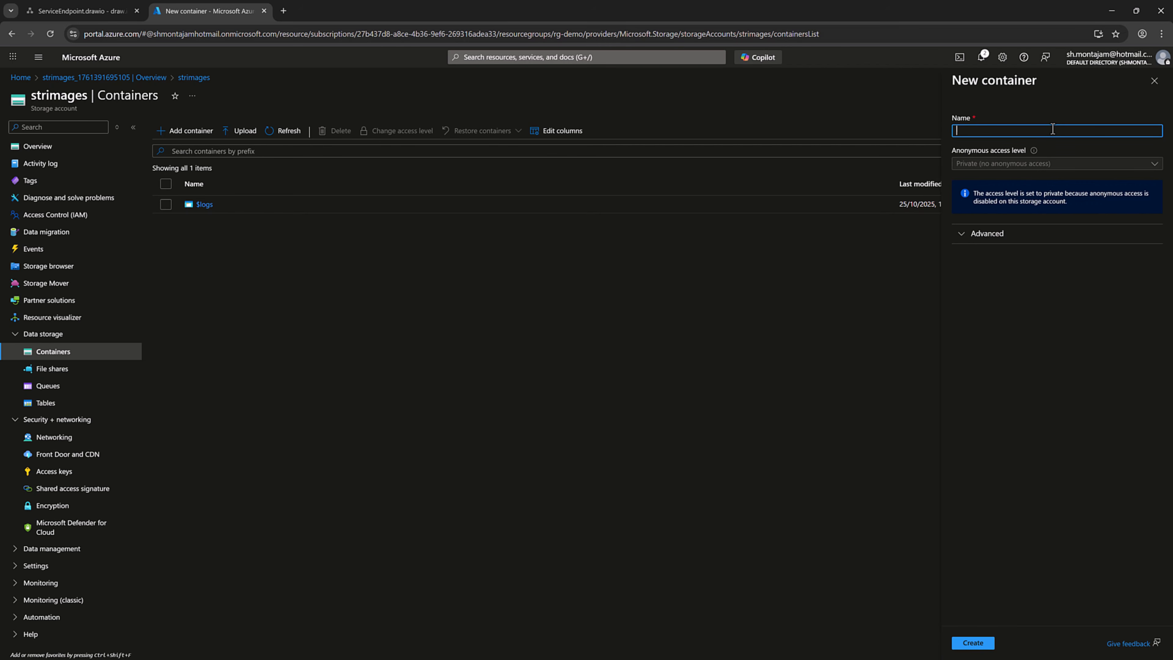
pyautogui.write('images')
pyautogui.press('Return')
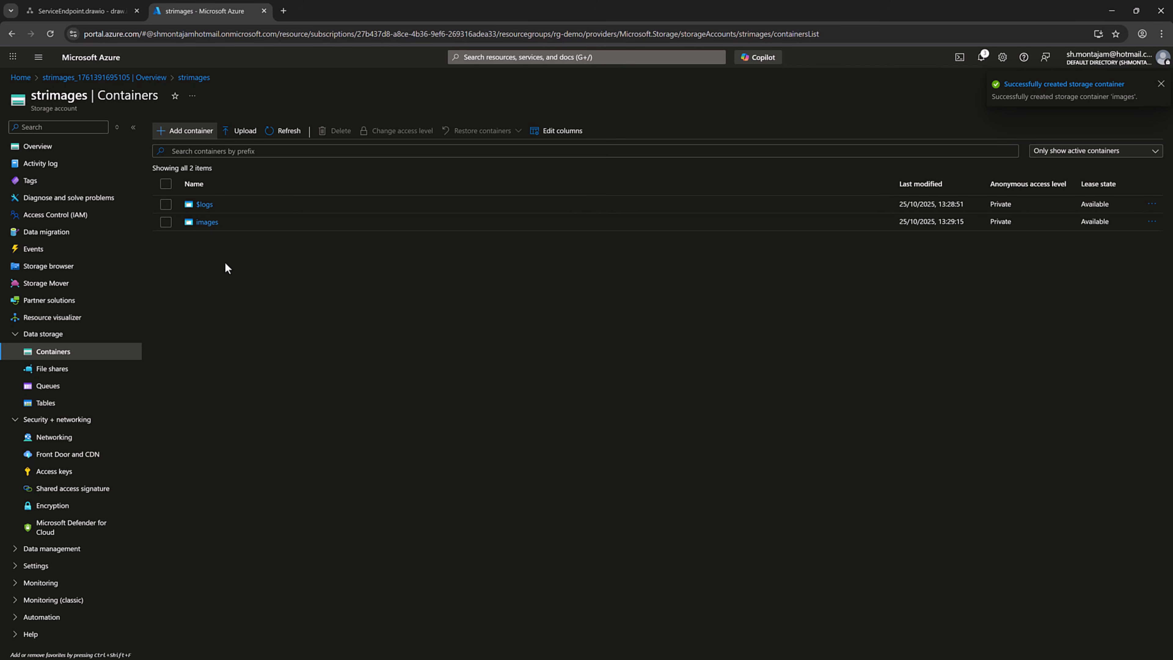
# Upload image1.jpg and image2.jpg to the images container
pyautogui.click(210, 230)
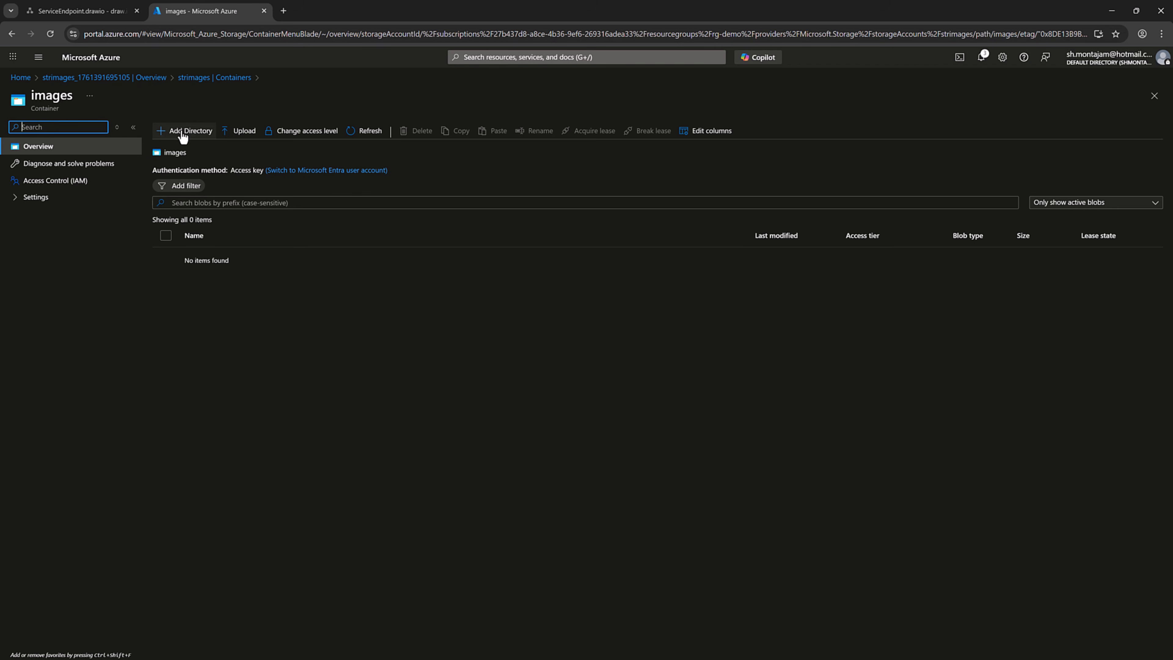
pyautogui.click(239, 131)
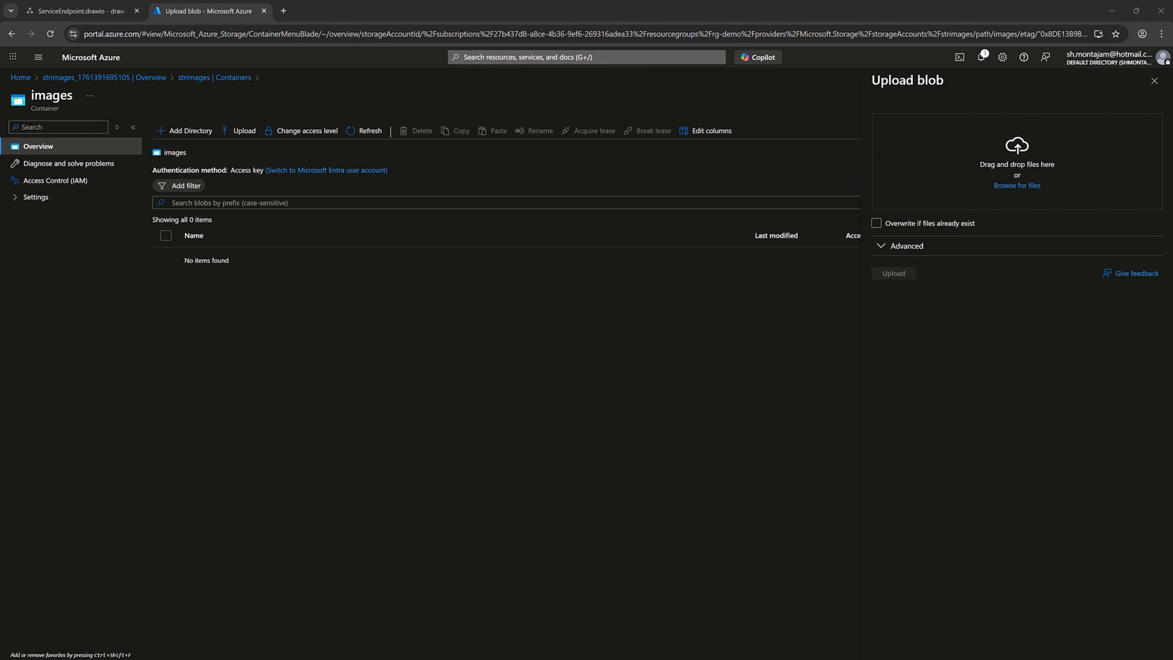
pyautogui.moveTo(1123, 322); pyautogui.dragTo(940, 179)
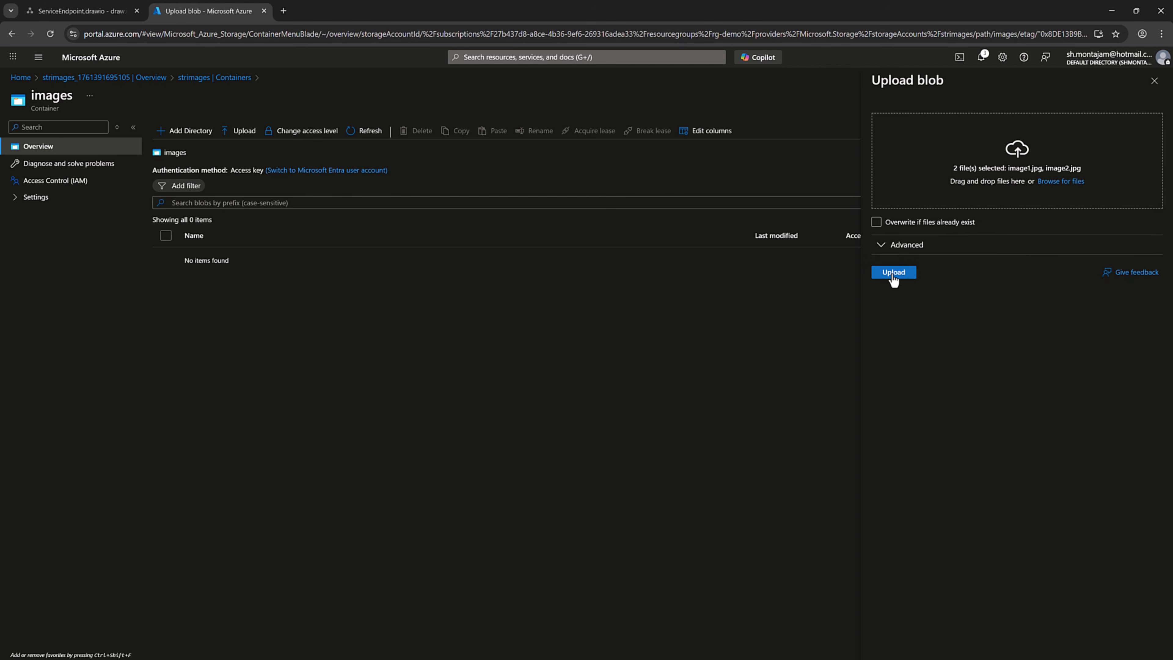
pyautogui.click(893, 274)
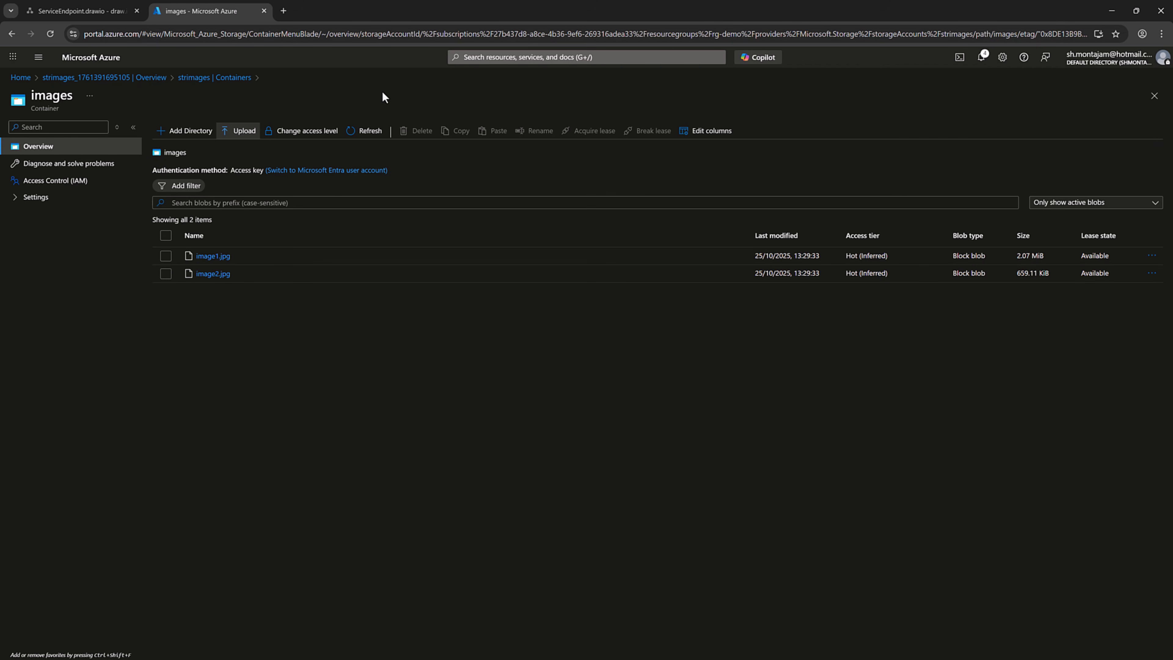
# Start creating a new virtual network and name it vnet1
pyautogui.click(39, 68)
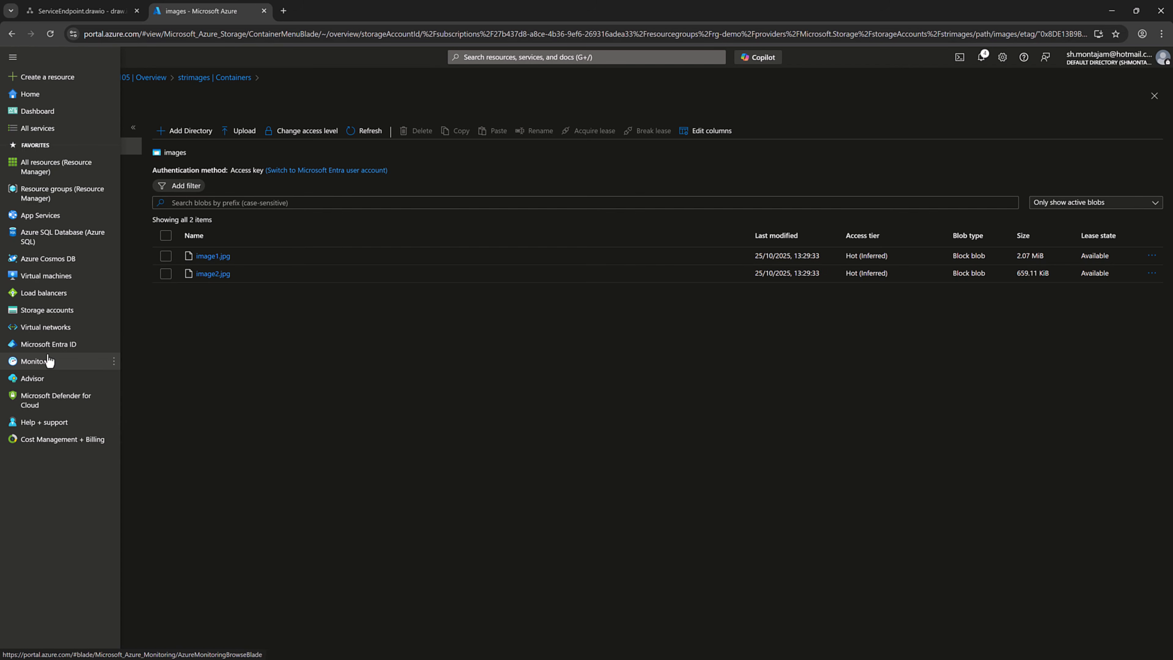
pyautogui.click(54, 329)
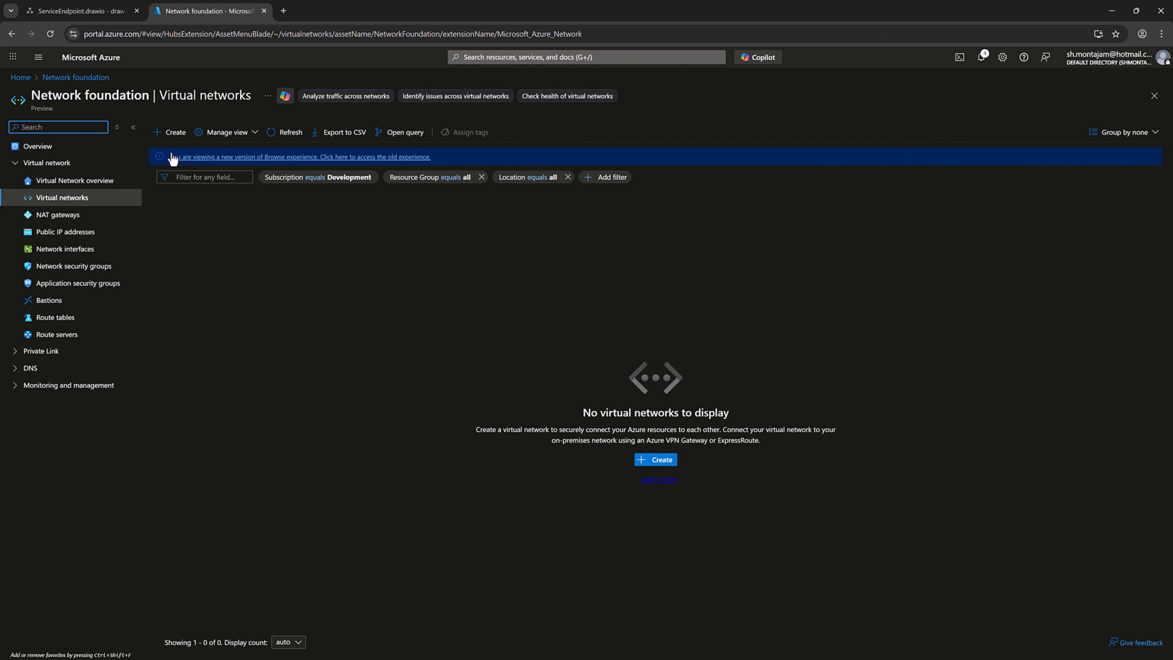
pyautogui.click(167, 133)
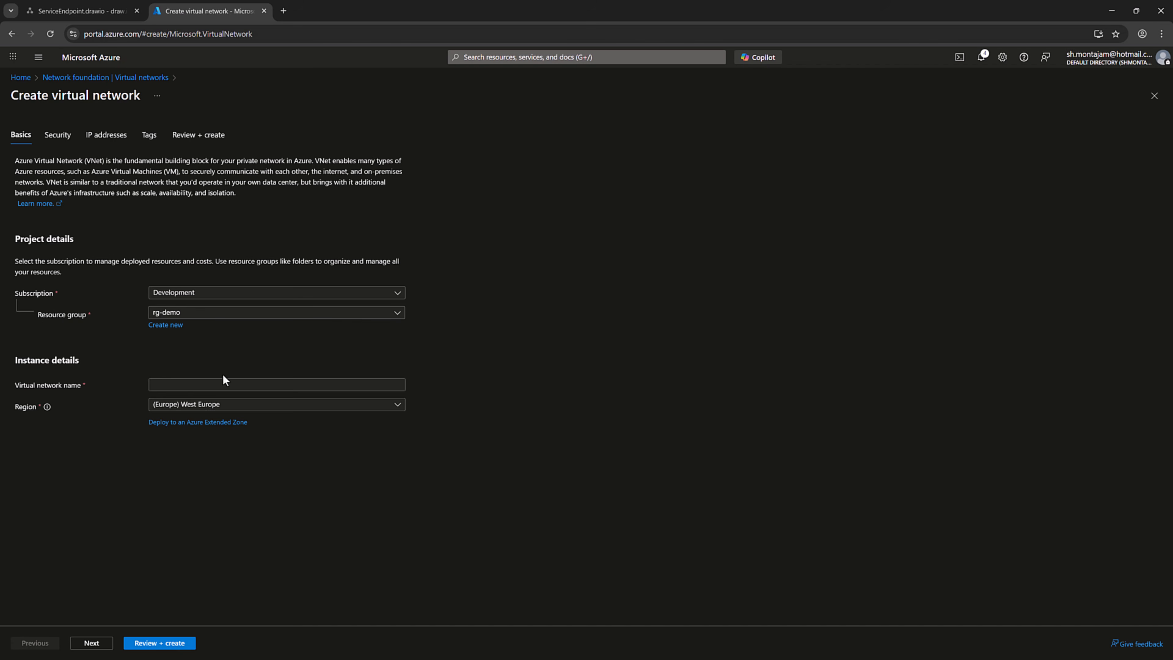
pyautogui.click(225, 384)
pyautogui.write('v')
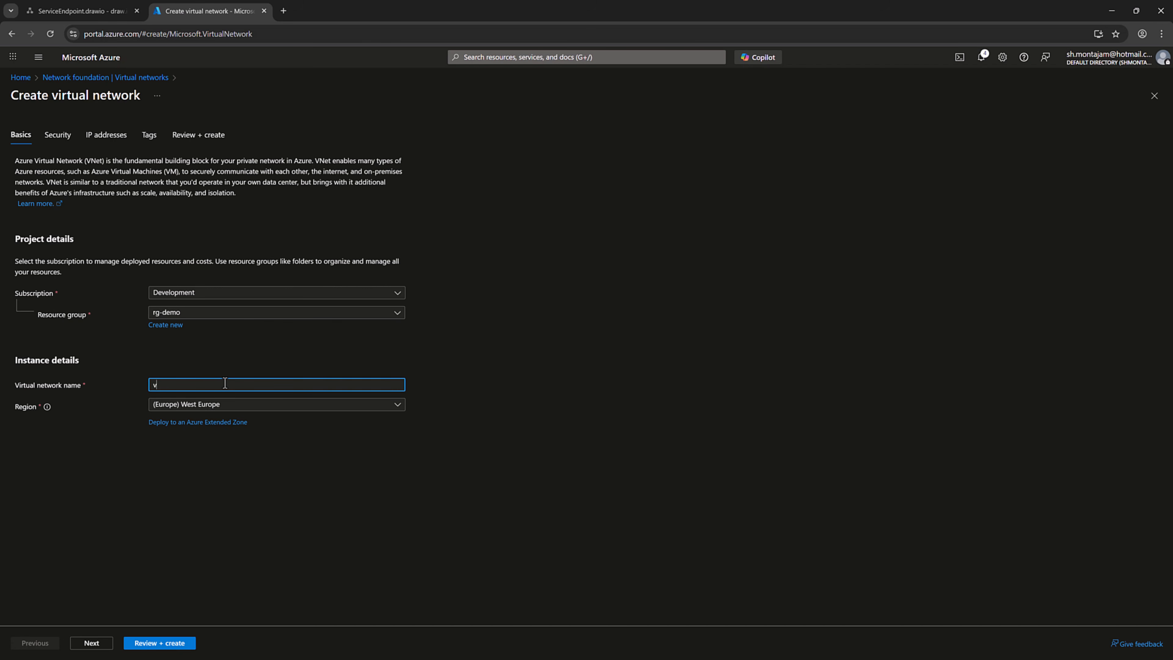
pyautogui.write('net1')
# Keep the default security settings and rename the new virtual network's default subnet to snet1
pyautogui.click(90, 645)
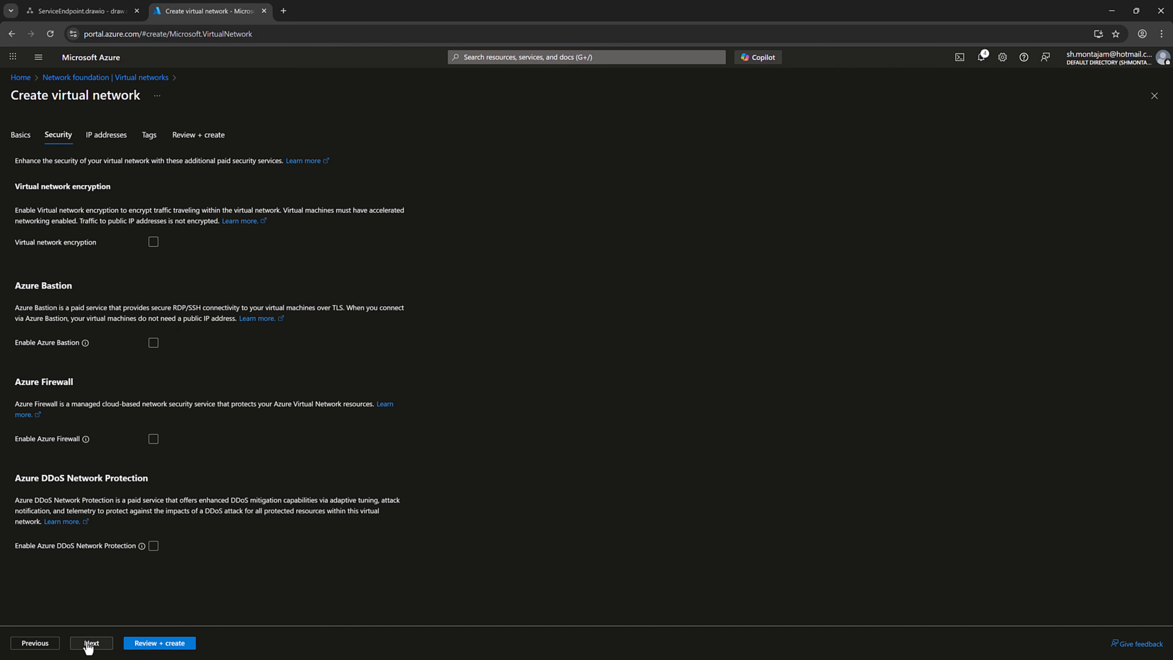
pyautogui.click(90, 651)
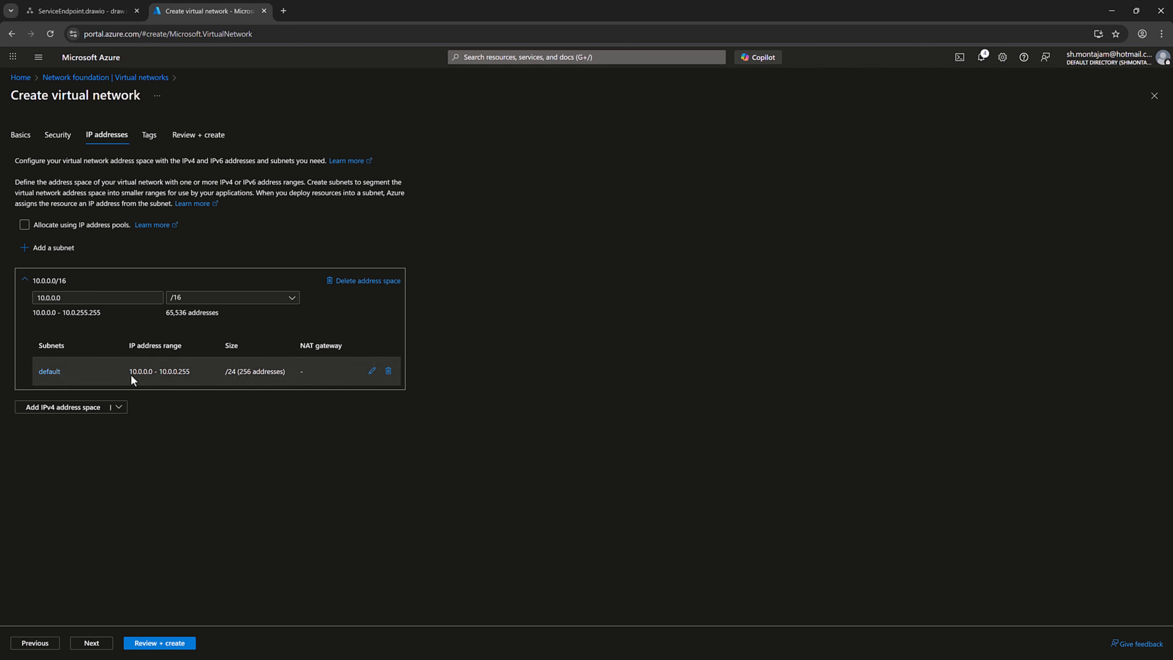
pyautogui.click(371, 371)
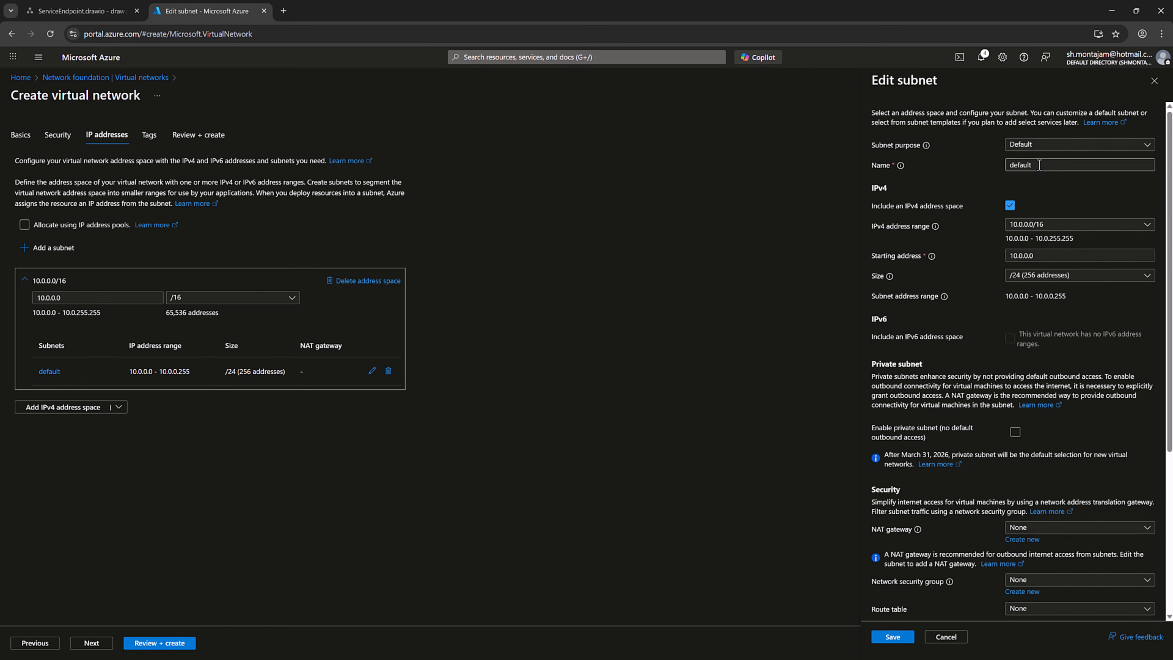
pyautogui.doubleClick(1040, 164)
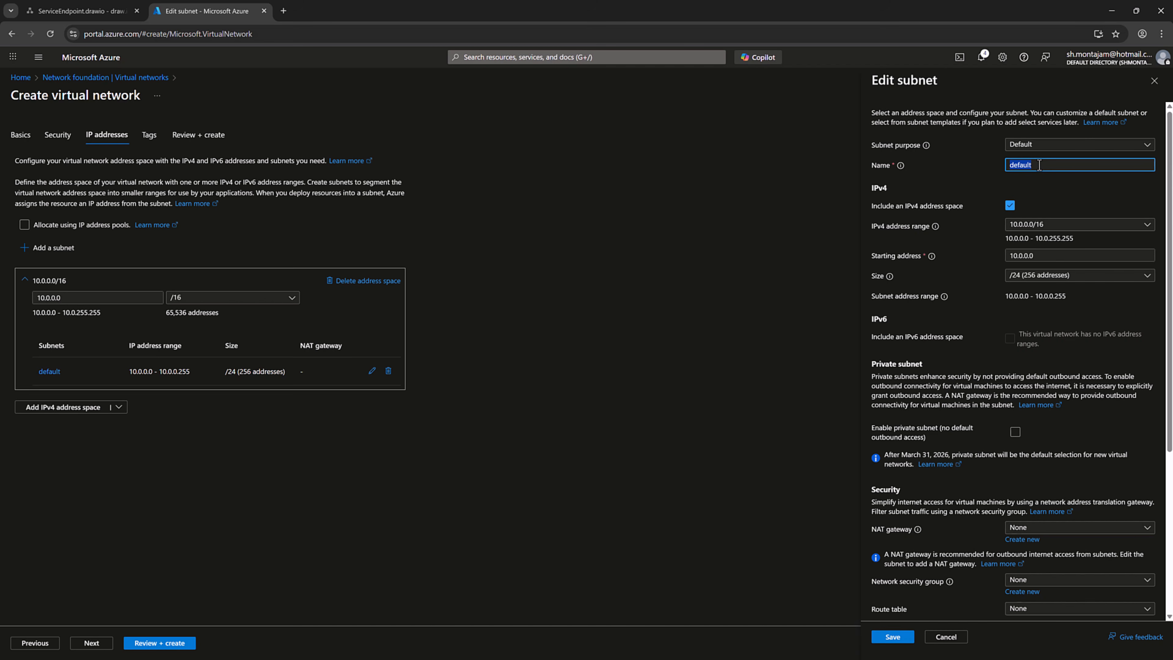
pyautogui.write('snet1')
pyautogui.click(888, 640)
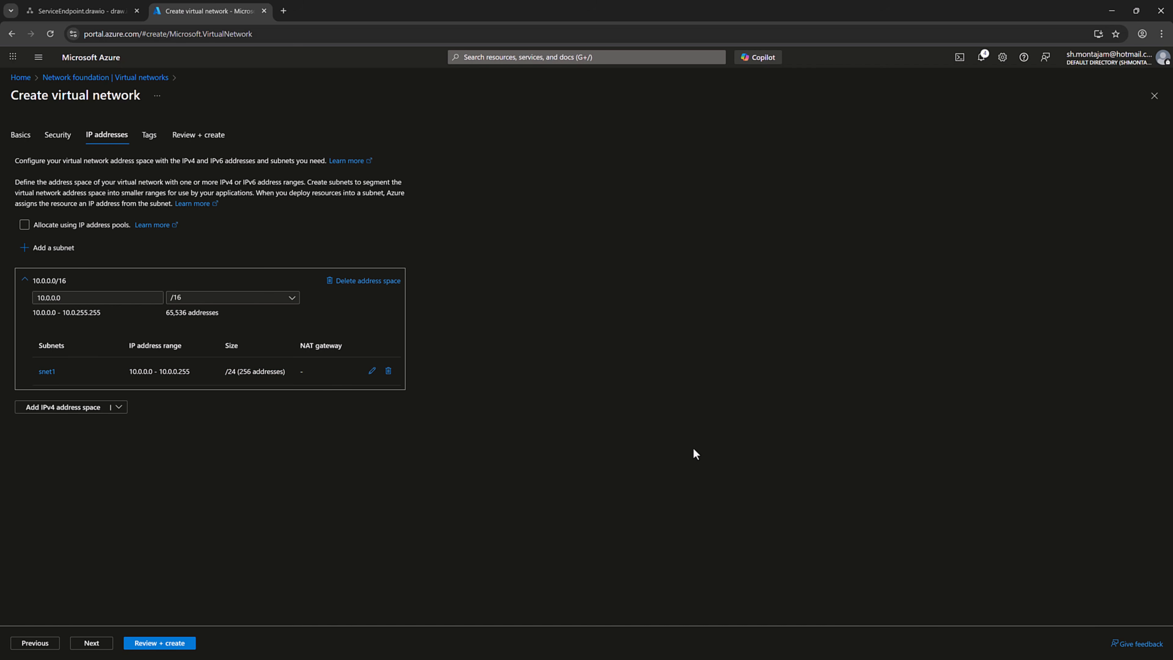
# Create the virtual network and open the subnet list of the deployed vnet1
pyautogui.click(160, 643)
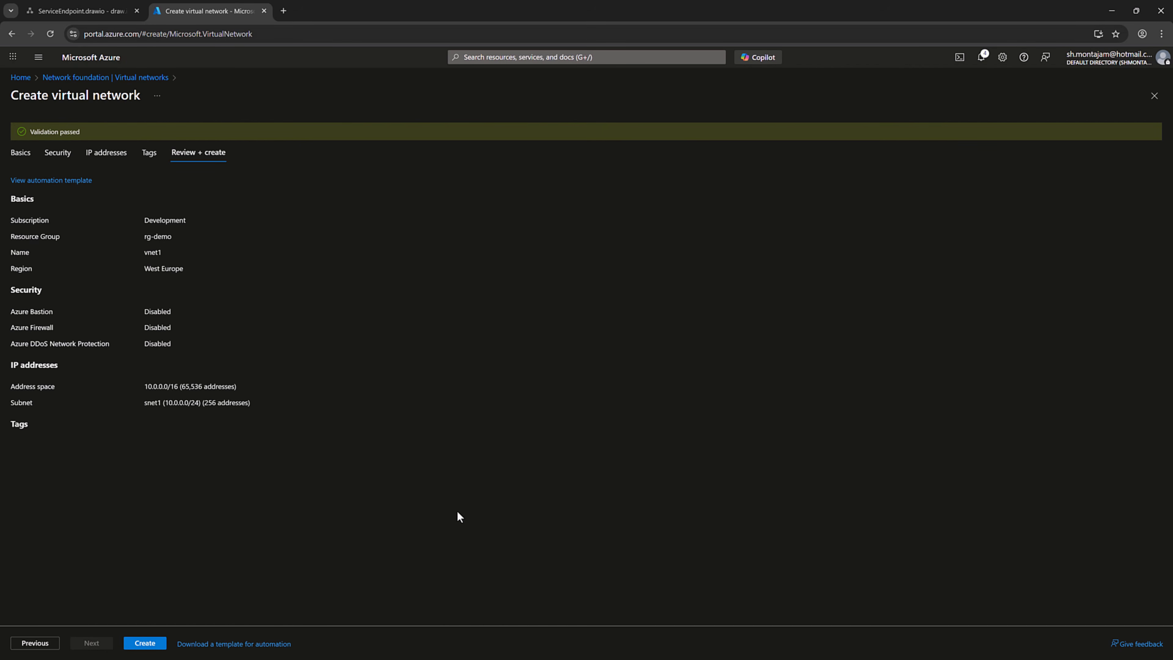
pyautogui.click(145, 643)
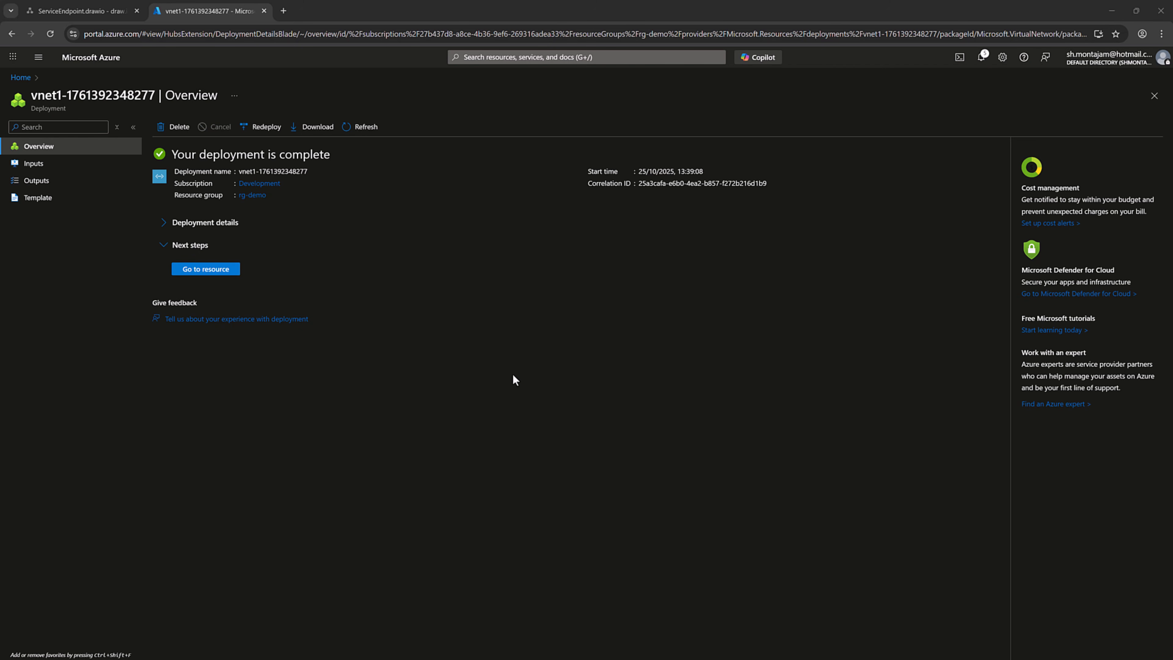
pyautogui.click(219, 273)
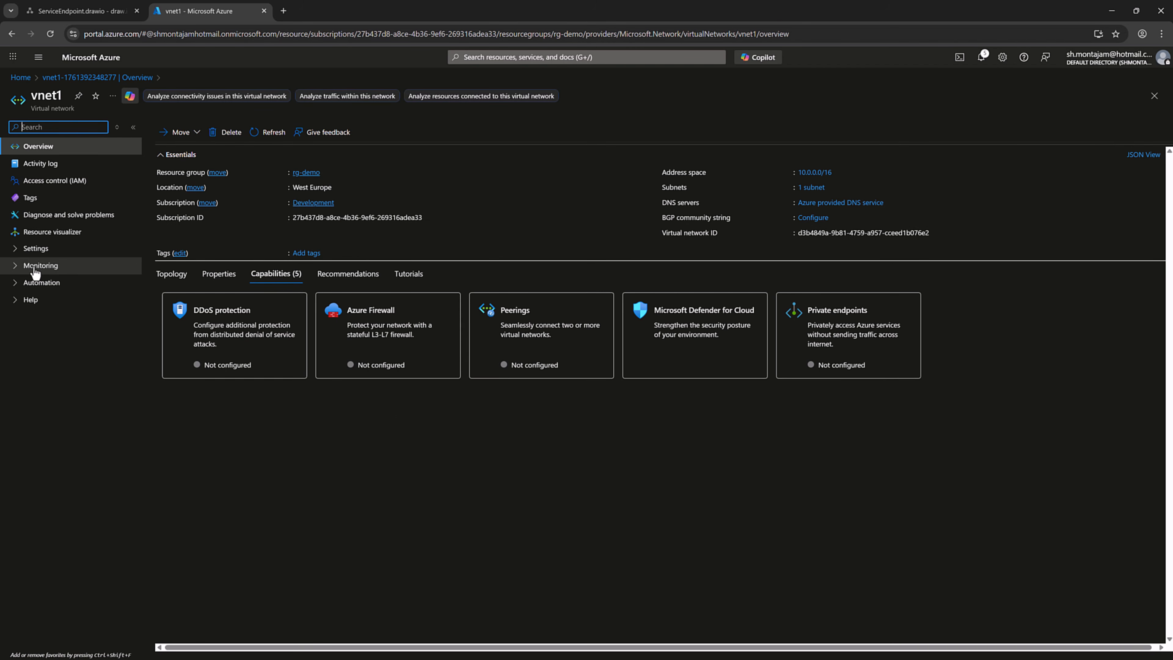
pyautogui.click(16, 249)
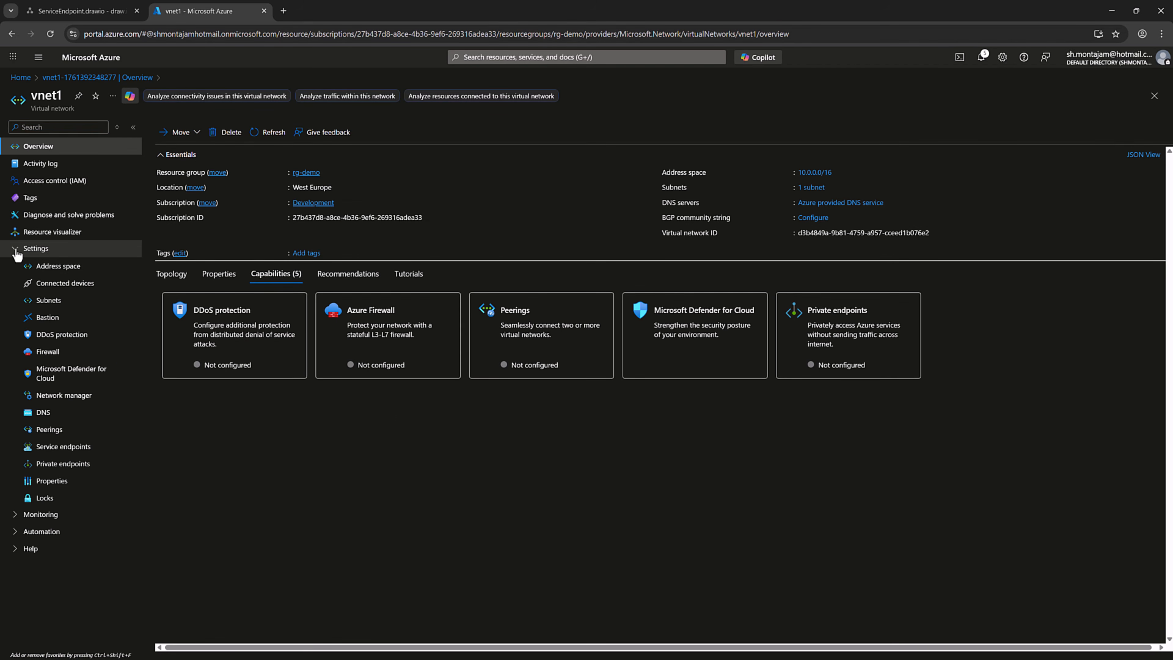
pyautogui.click(48, 301)
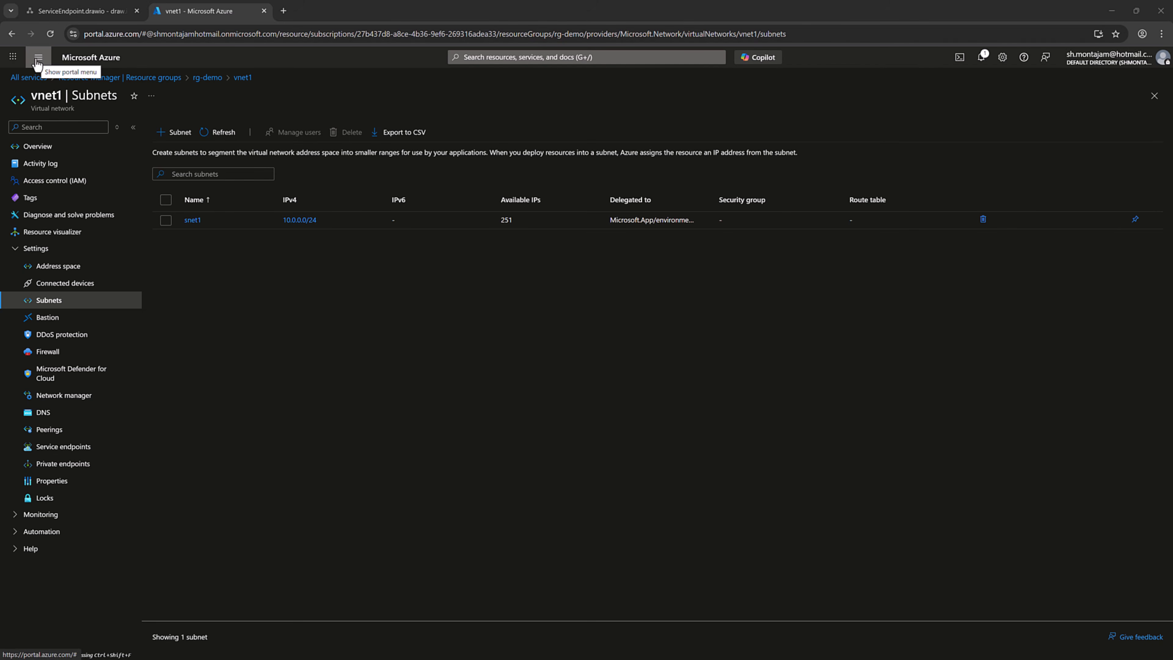
# Start creating a function app with the Flex Consumption hosting plan
pyautogui.click(37, 62)
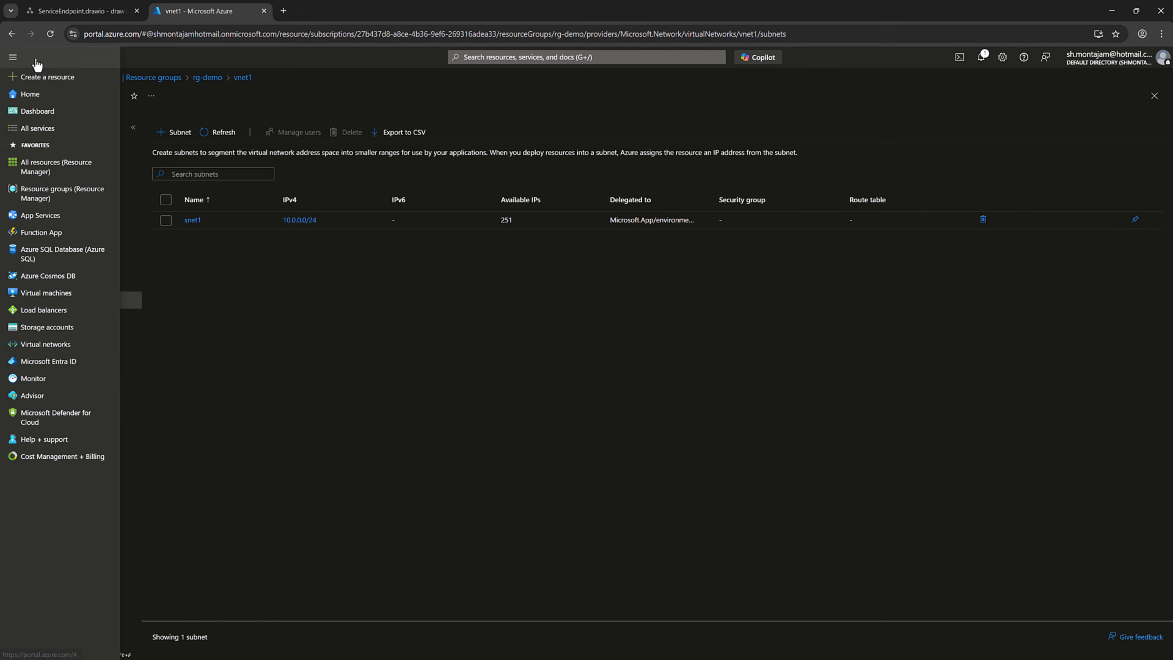
pyautogui.click(50, 231)
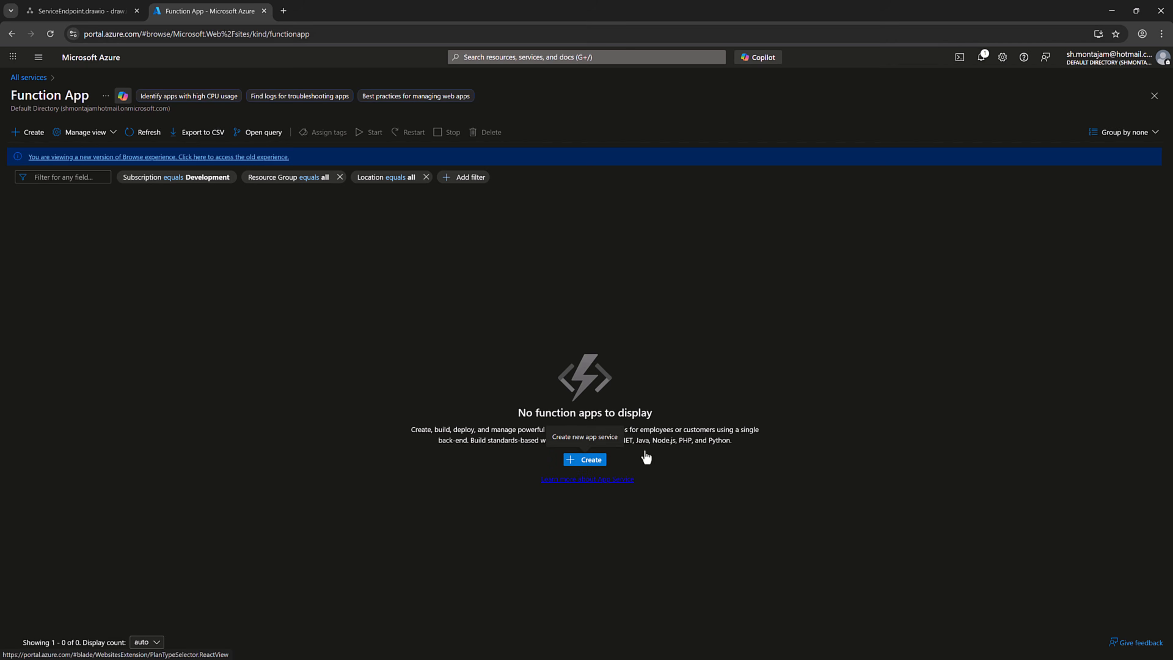
pyautogui.click(583, 460)
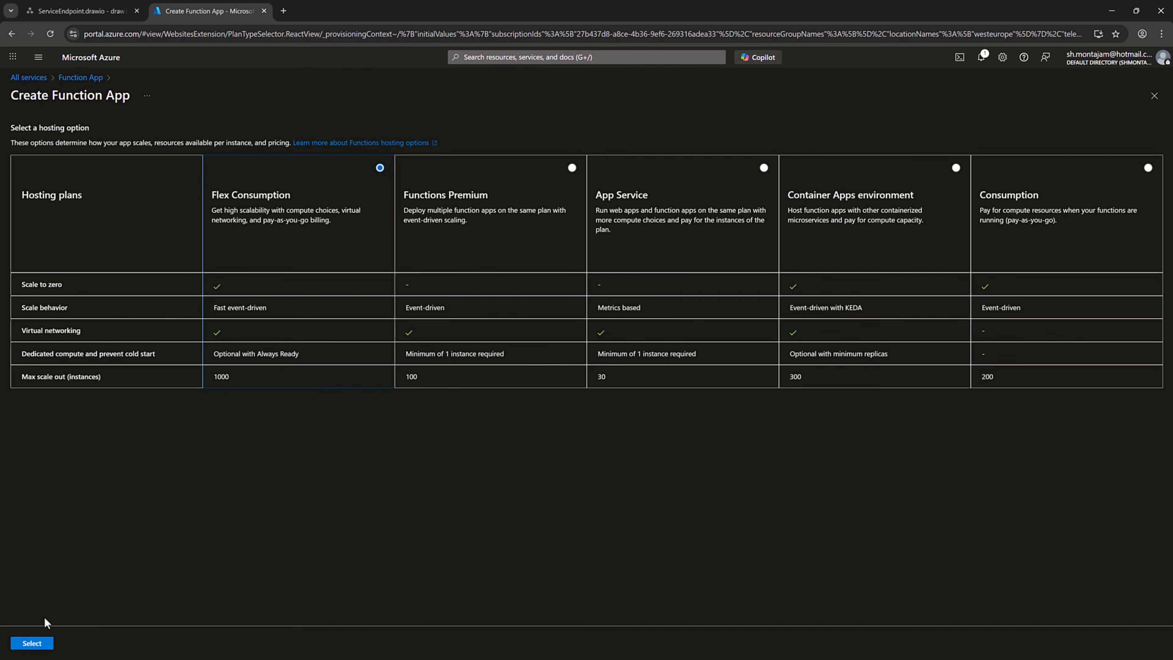
pyautogui.click(40, 643)
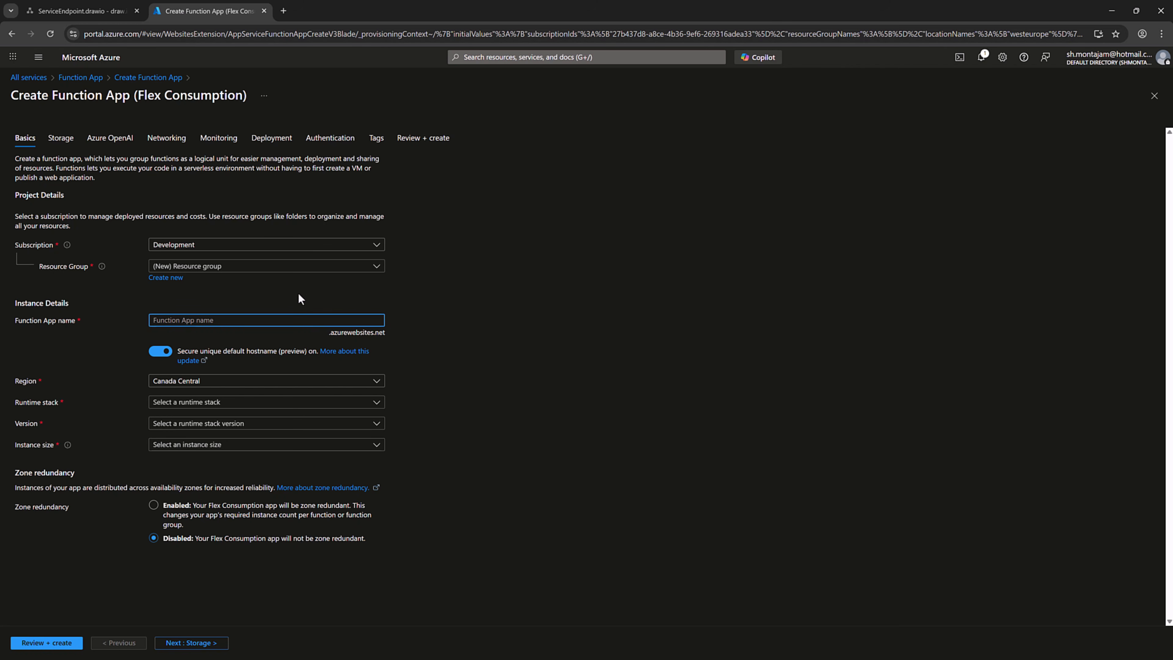
# Assign the function app to the rg-demo resource group and the West Europe region
pyautogui.click(290, 268)
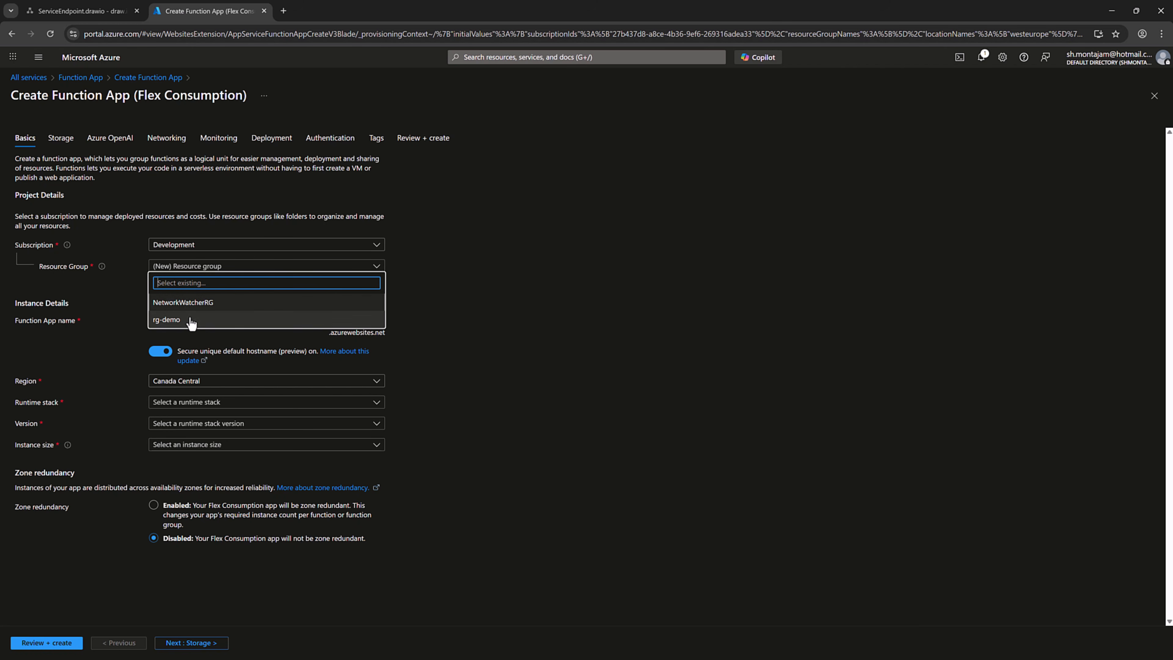
pyautogui.click(218, 320)
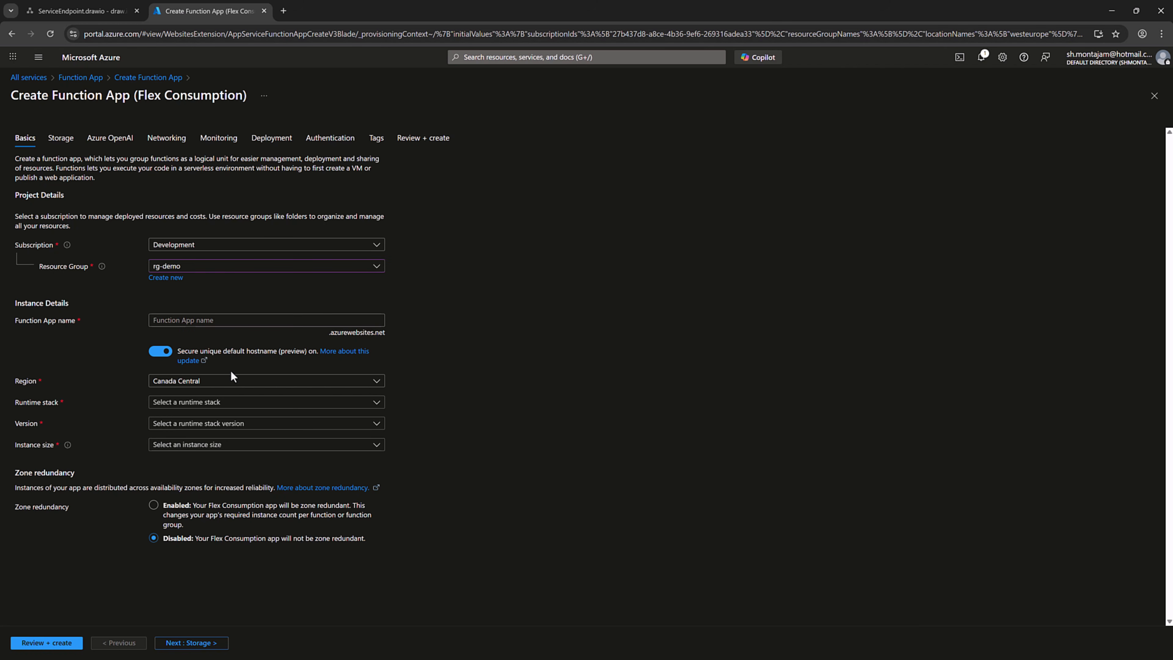
pyautogui.click(234, 382)
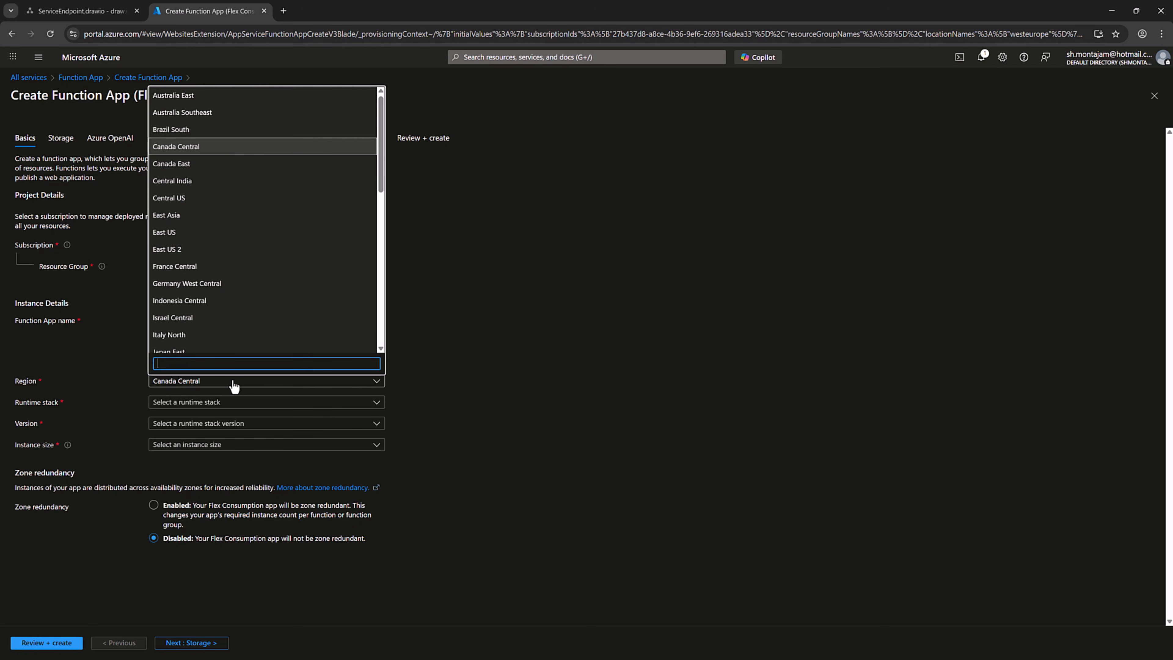
pyautogui.write('west')
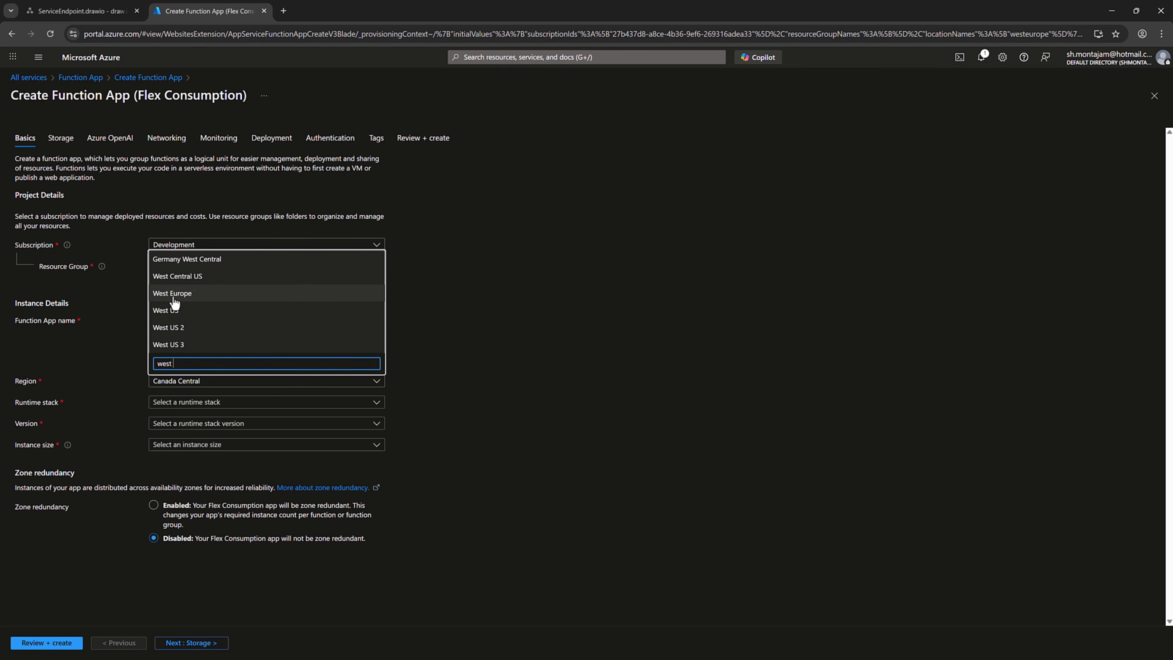
pyautogui.click(242, 294)
# Name the function app WebApp123 and choose .NET as its runtime stack
pyautogui.click(200, 320)
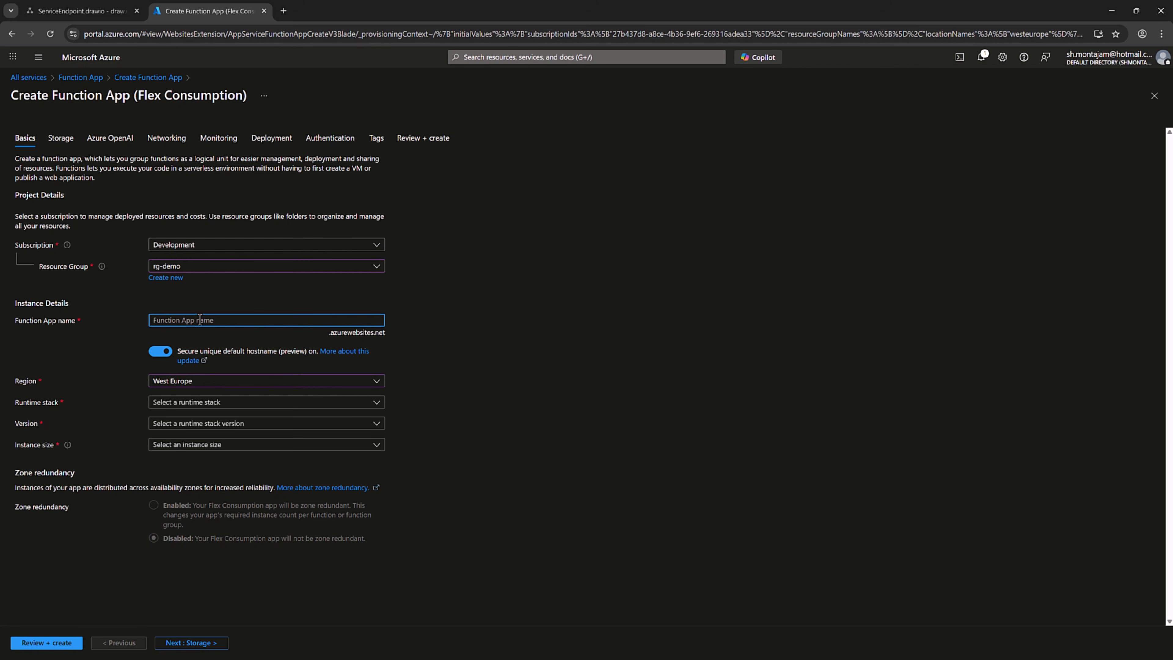
pyautogui.write('WebApp12')
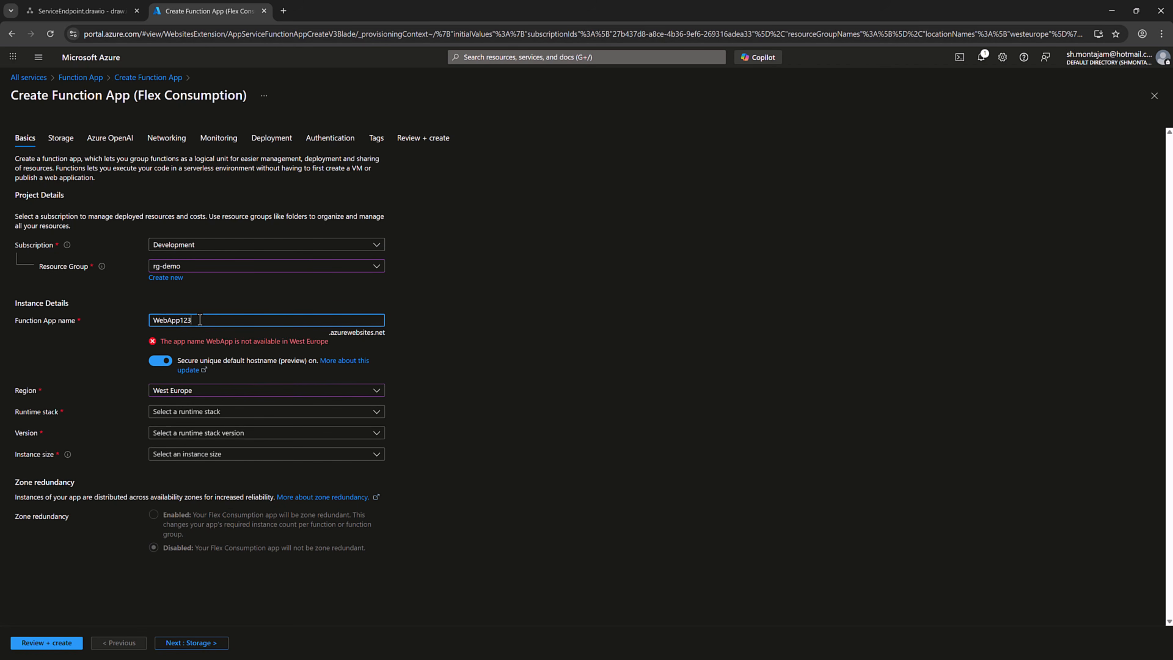
pyautogui.write('3')
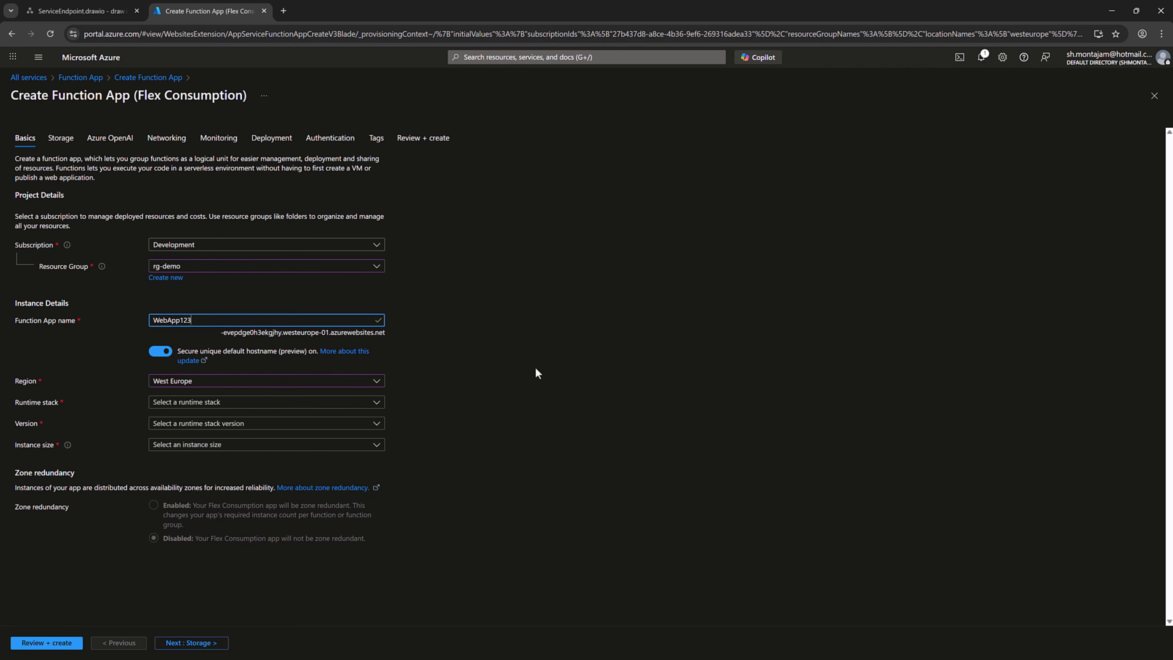
pyautogui.click(186, 403)
pyautogui.click(168, 439)
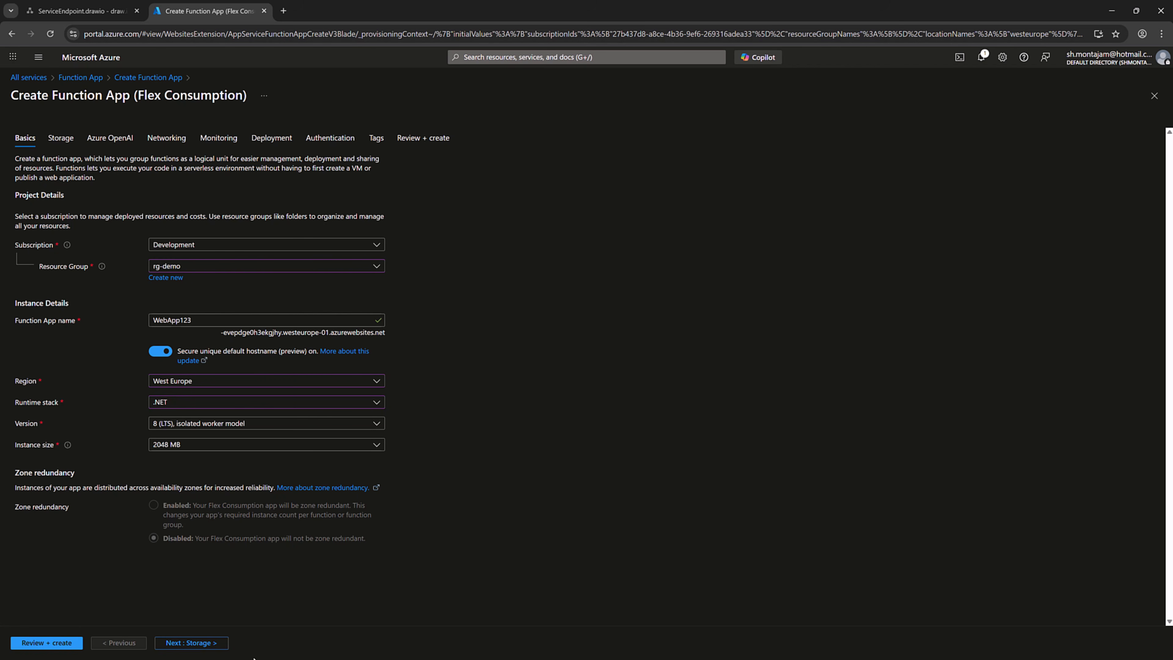
# Keep the default storage, Azure OpenAI and networking settings and disable Application Insights for the function app
pyautogui.click(221, 647)
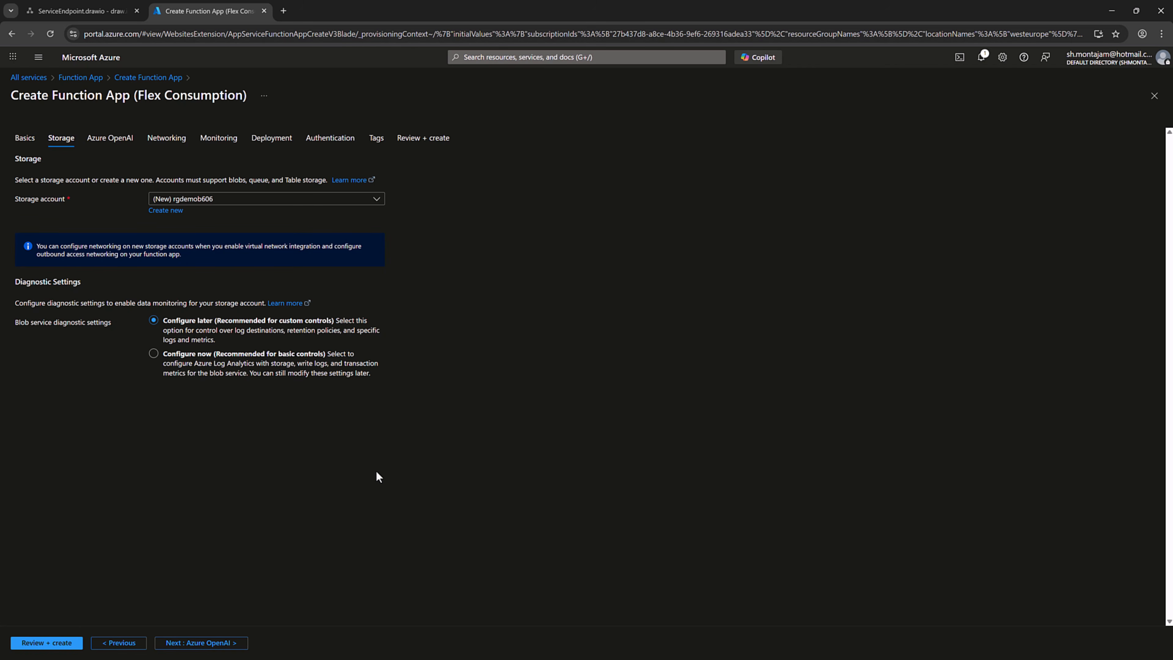
pyautogui.click(203, 646)
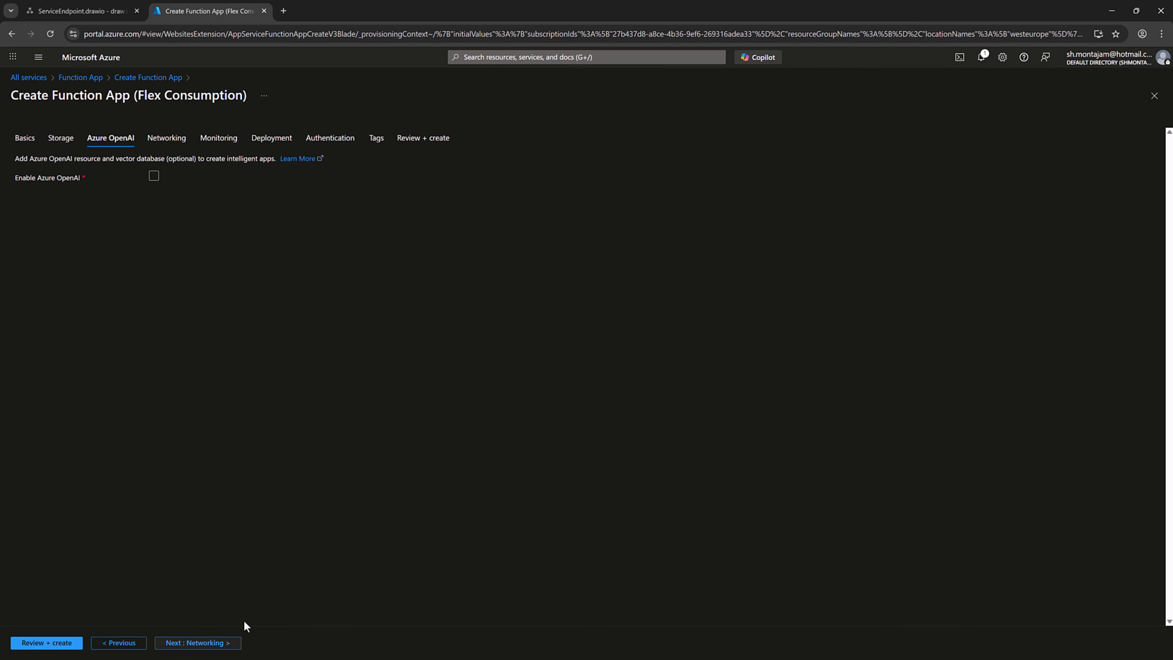
pyautogui.click(226, 643)
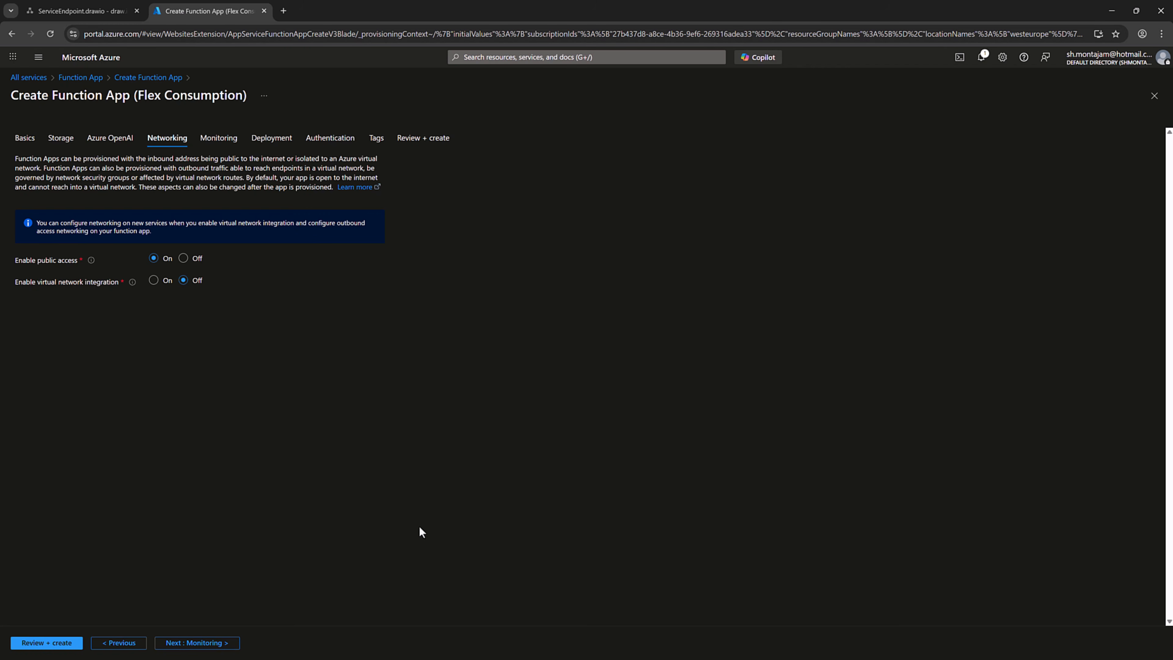
pyautogui.click(220, 644)
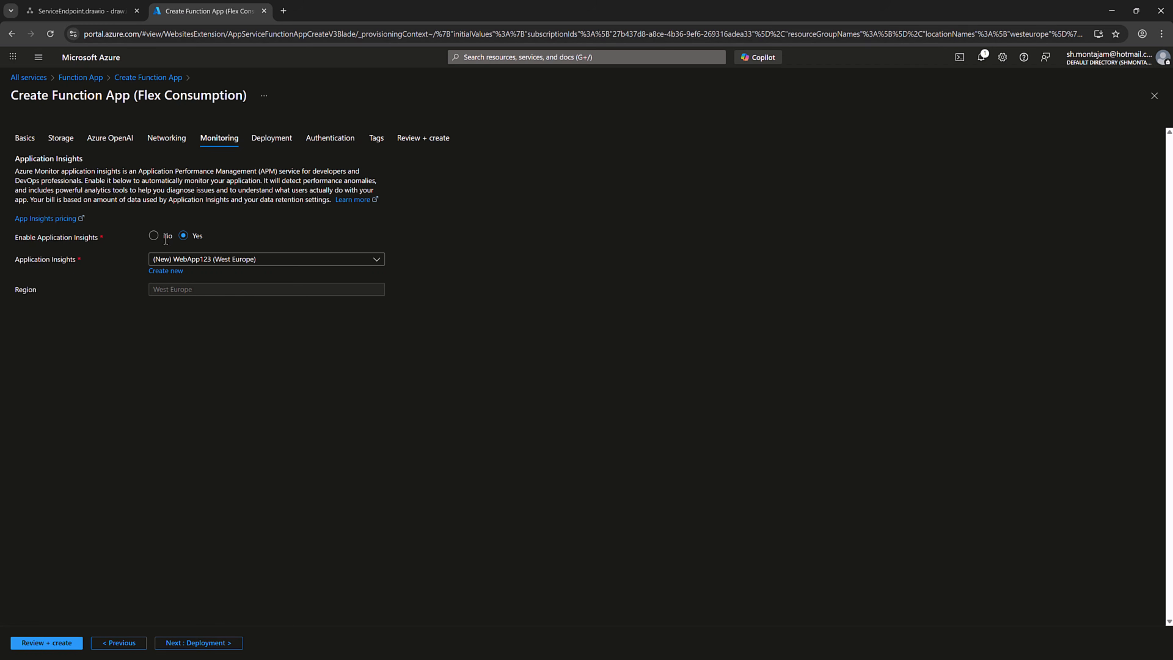
pyautogui.click(154, 236)
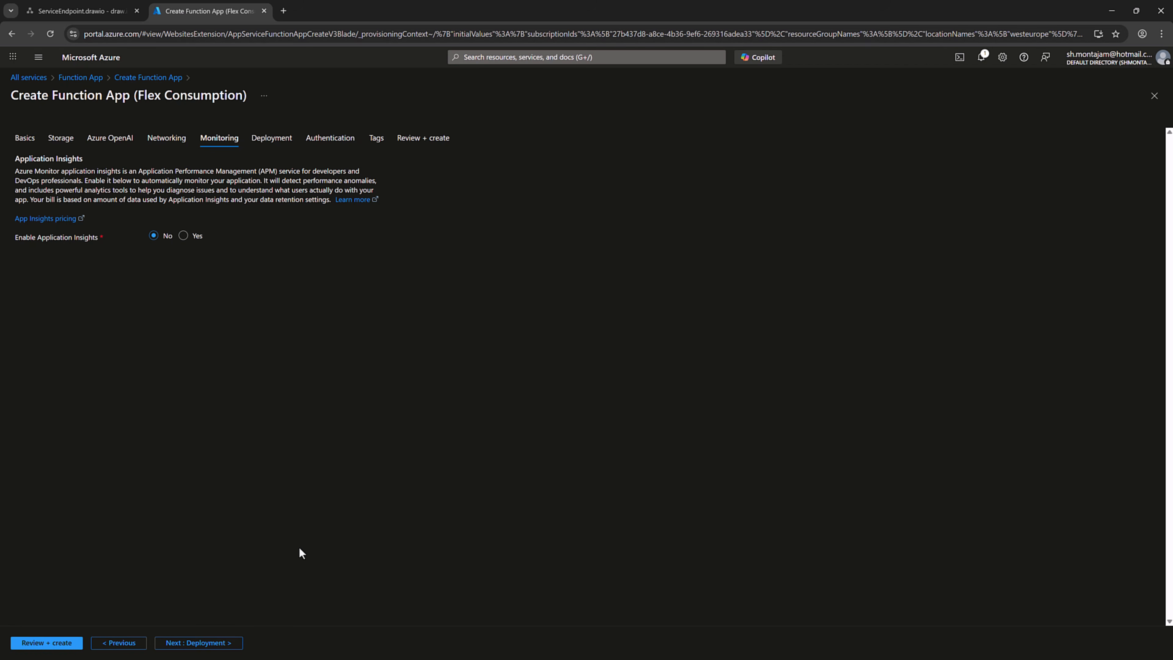
# Keep the default deployment, authentication and tag settings and create the function app
pyautogui.click(218, 643)
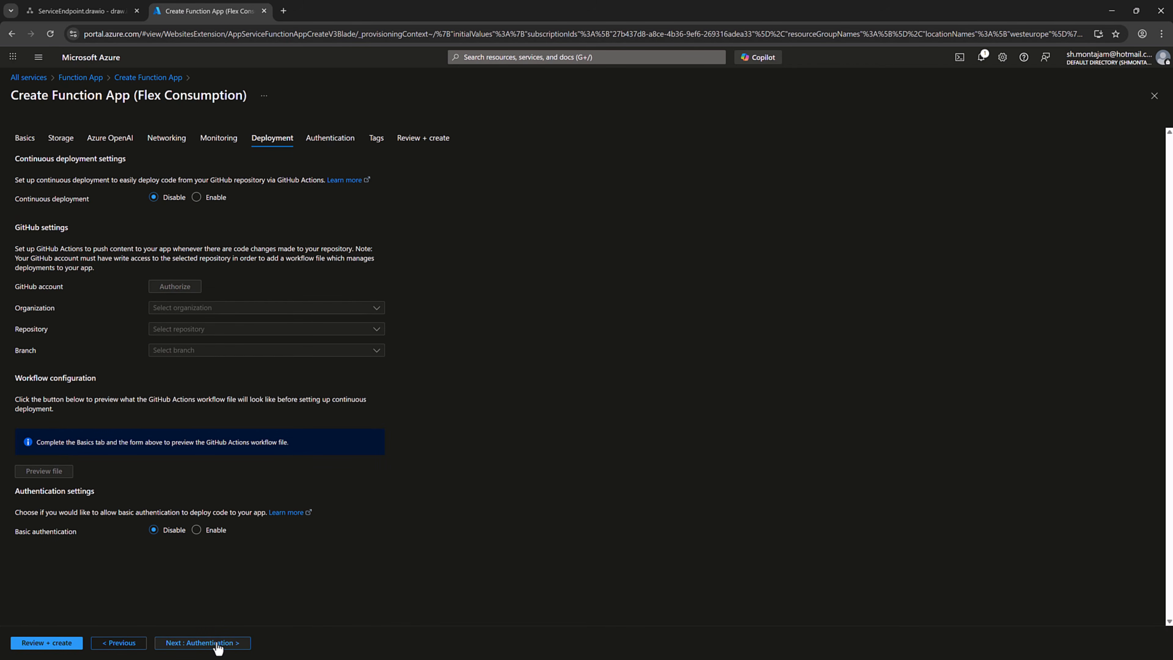
pyautogui.click(218, 645)
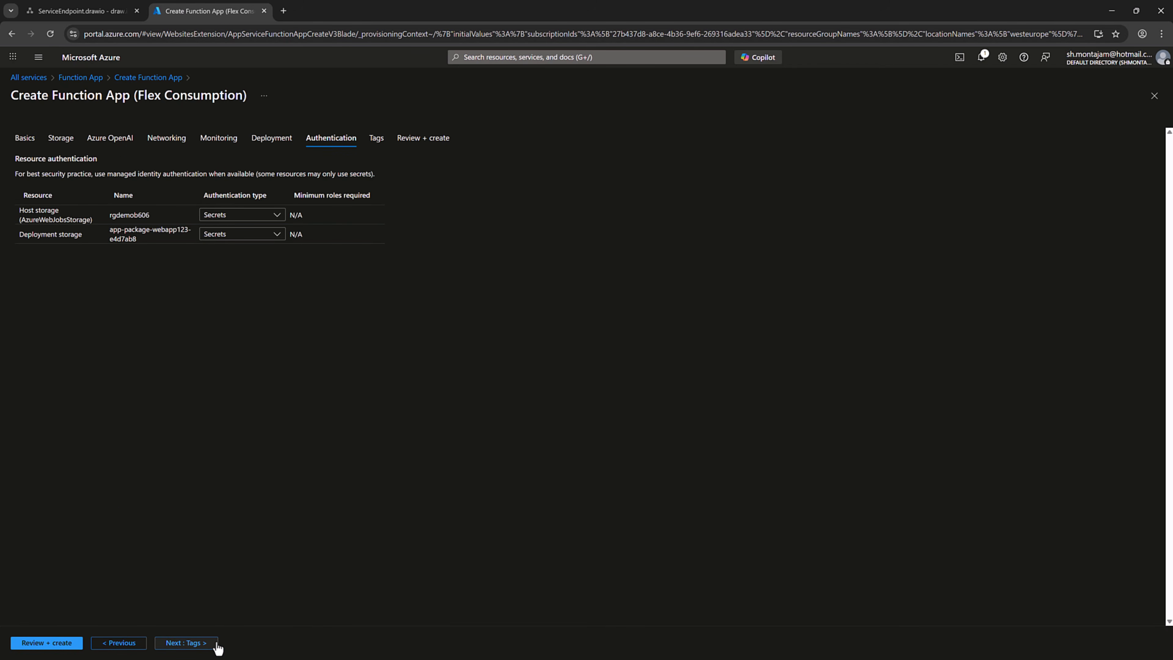
pyautogui.click(209, 643)
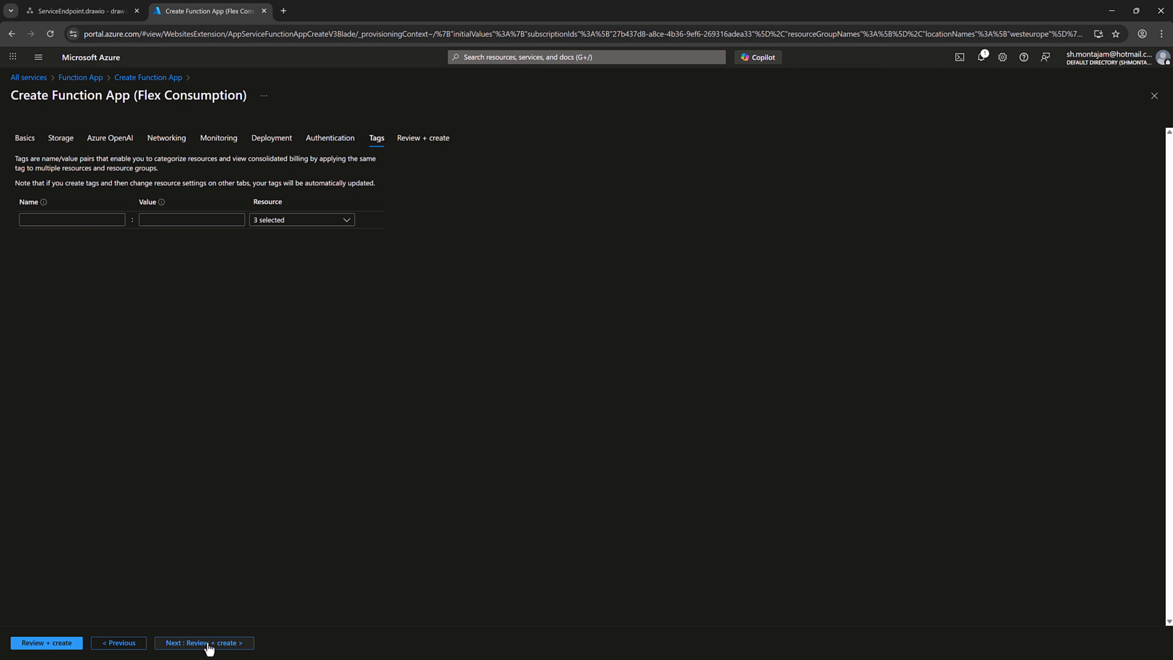
pyautogui.click(208, 644)
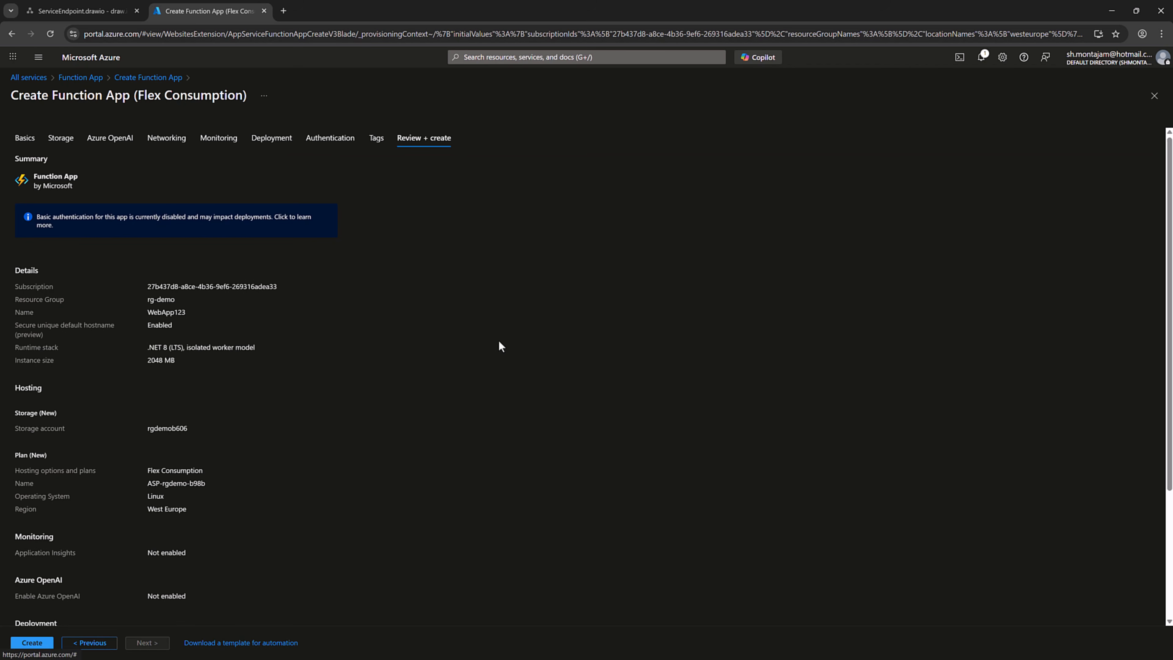
pyautogui.click(32, 643)
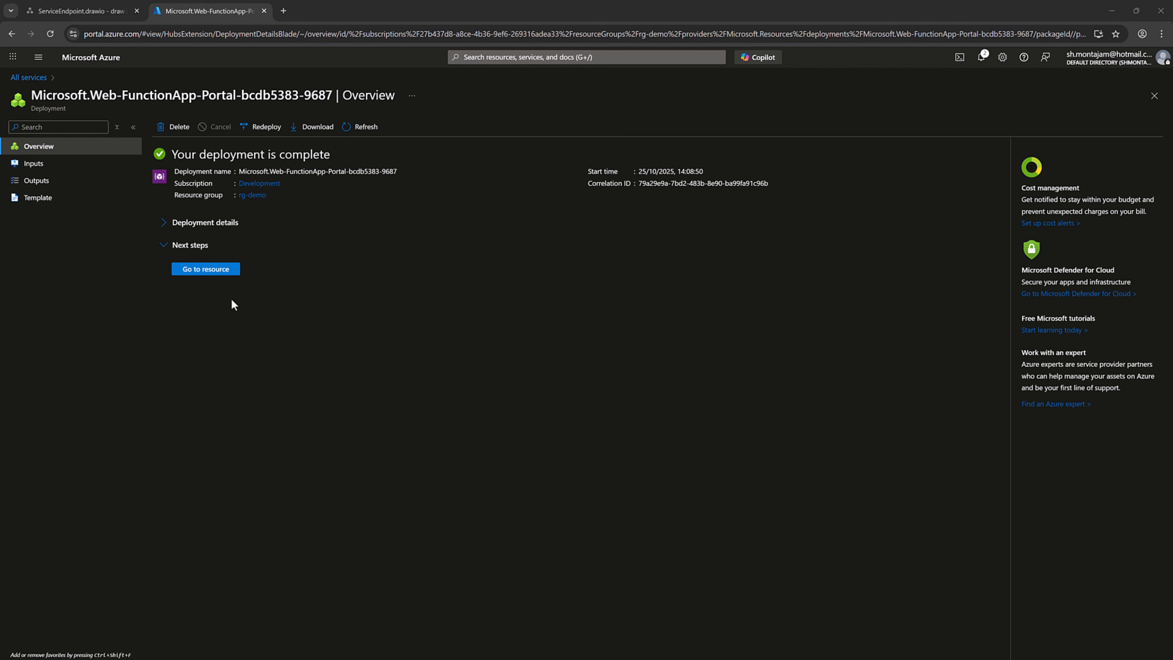
# Integrate the WebApp123 function app's outbound traffic with subnet snet1 of virtual network vnet1
pyautogui.click(206, 269)
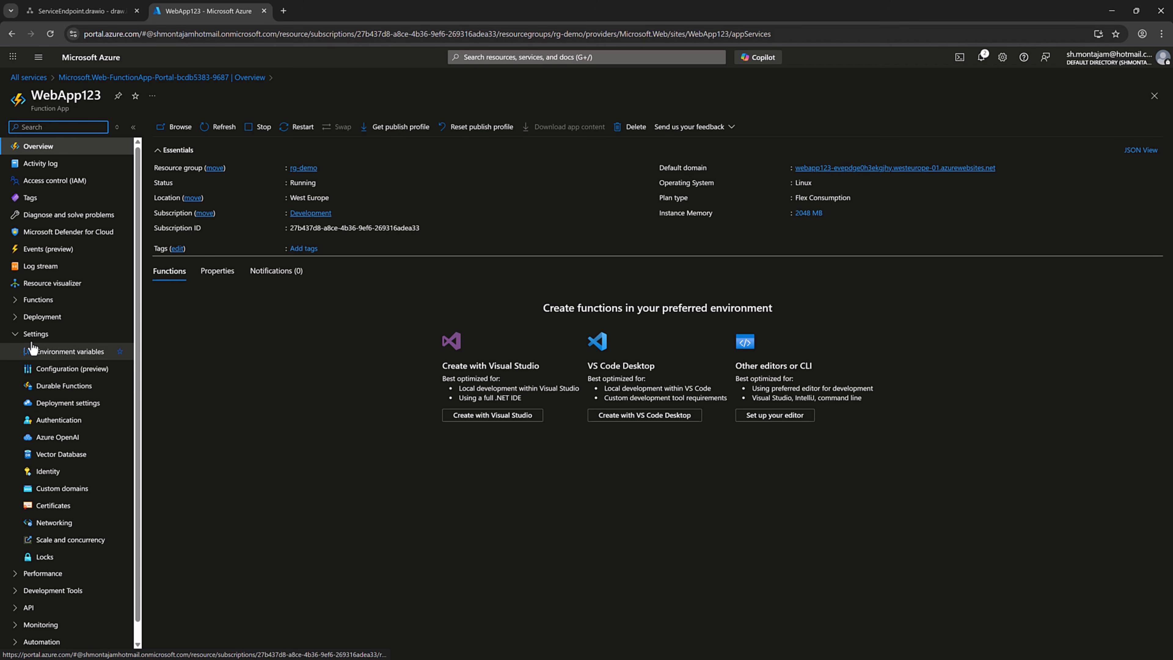
pyautogui.click(63, 523)
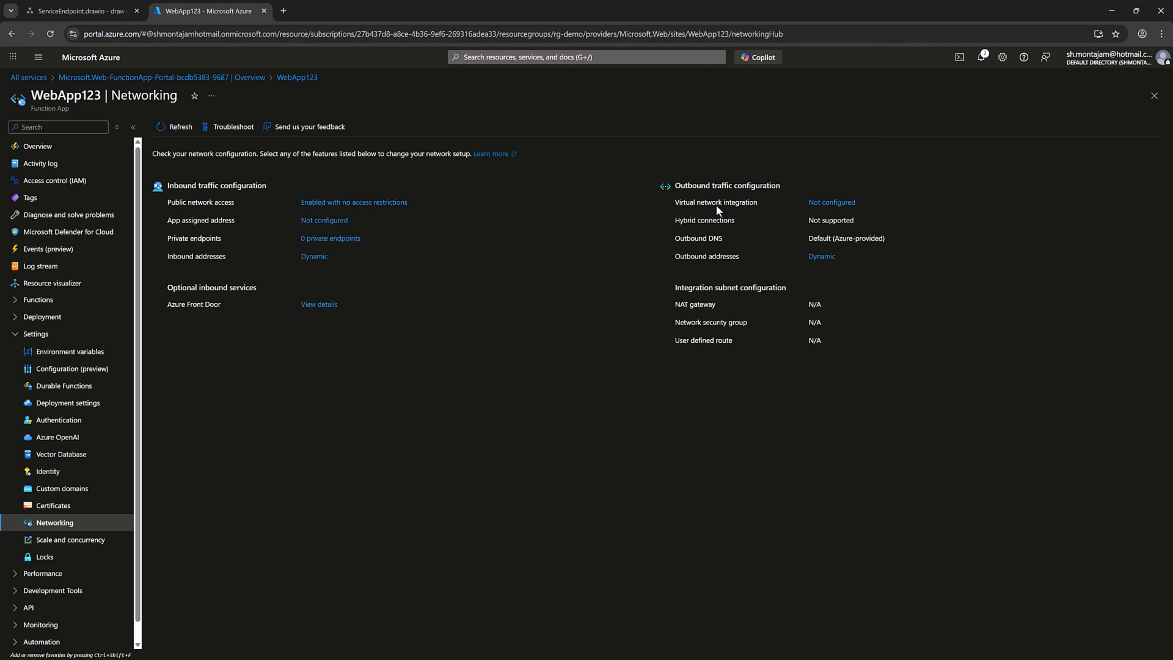
pyautogui.click(837, 203)
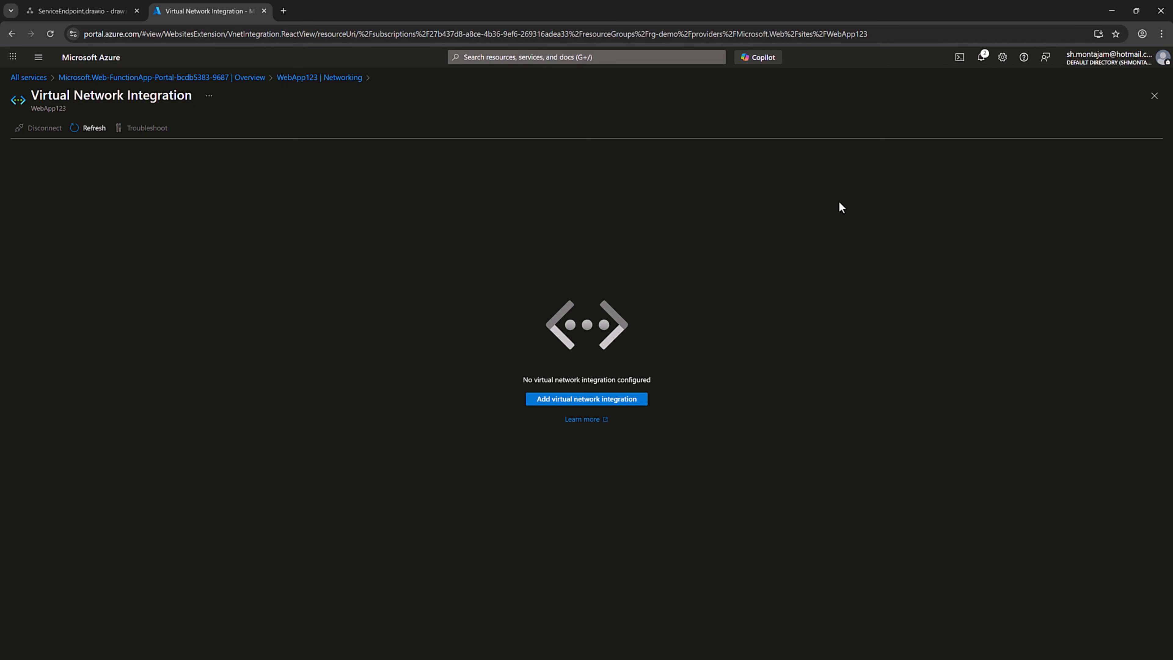
pyautogui.click(574, 400)
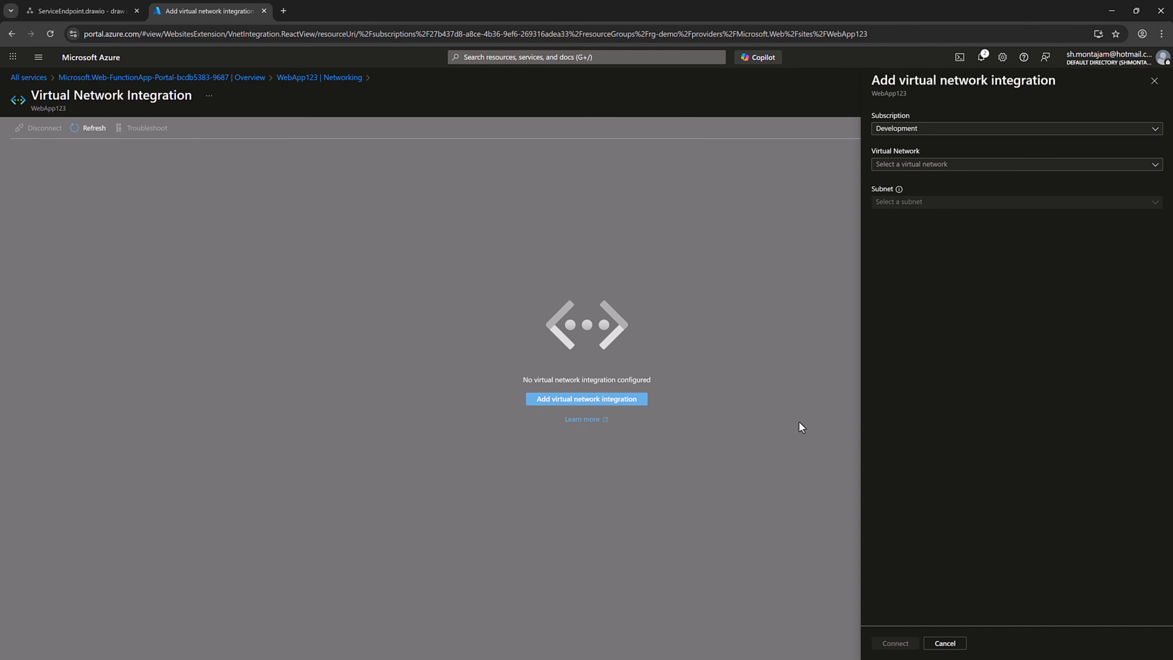
pyautogui.click(911, 169)
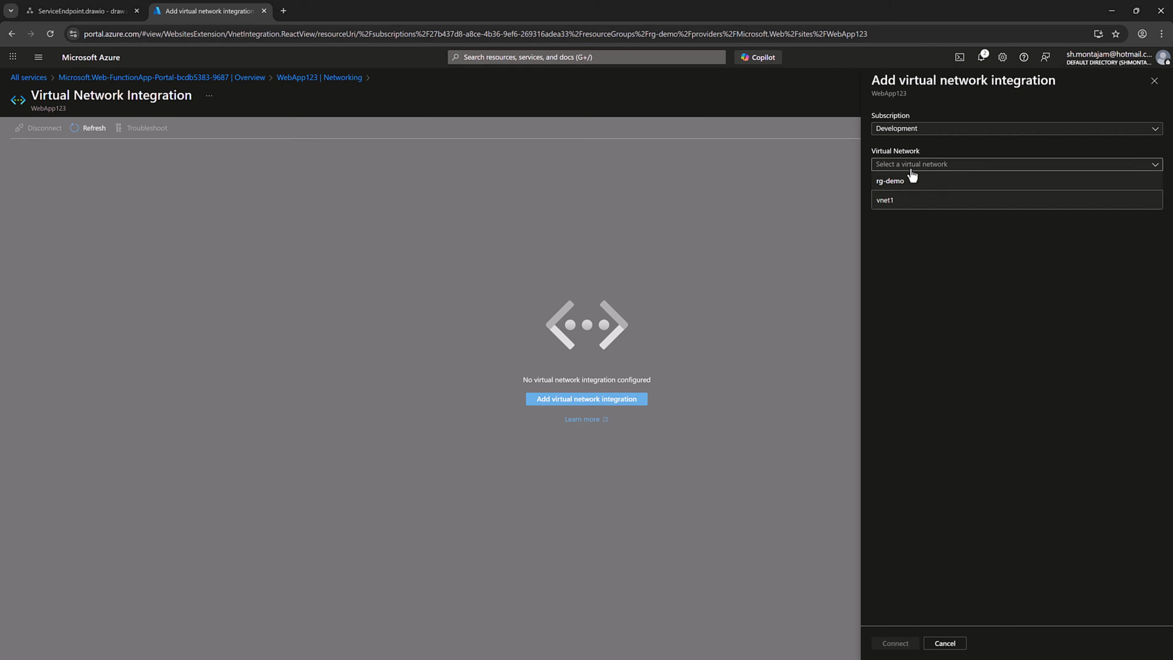
pyautogui.click(891, 203)
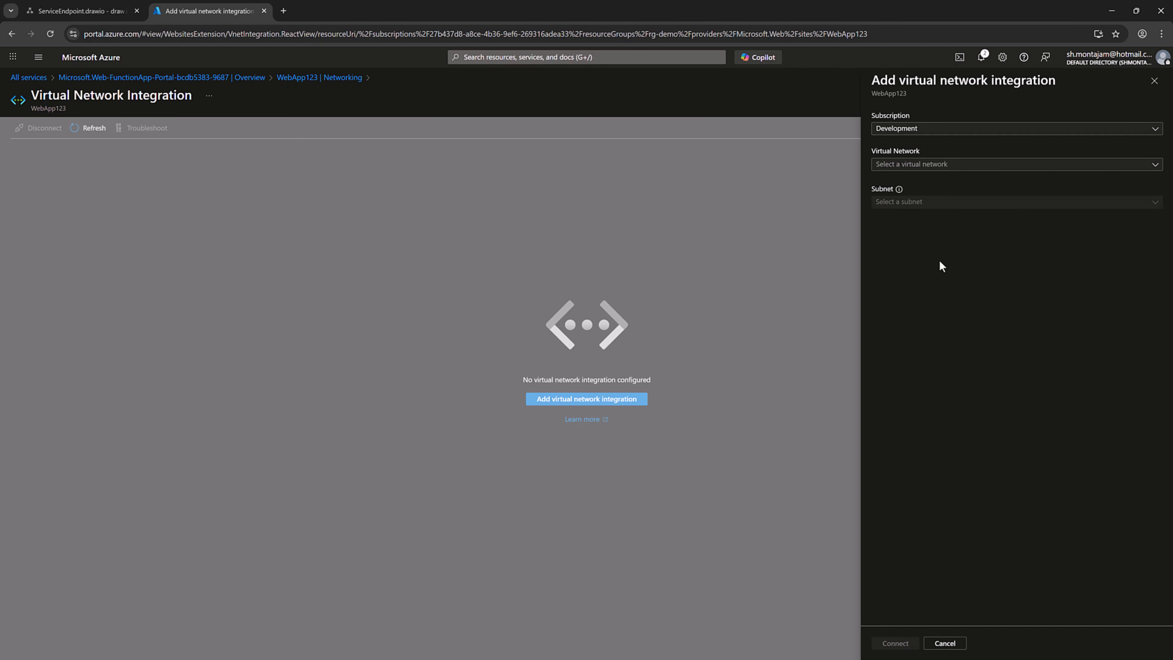
pyautogui.click(916, 205)
pyautogui.click(908, 238)
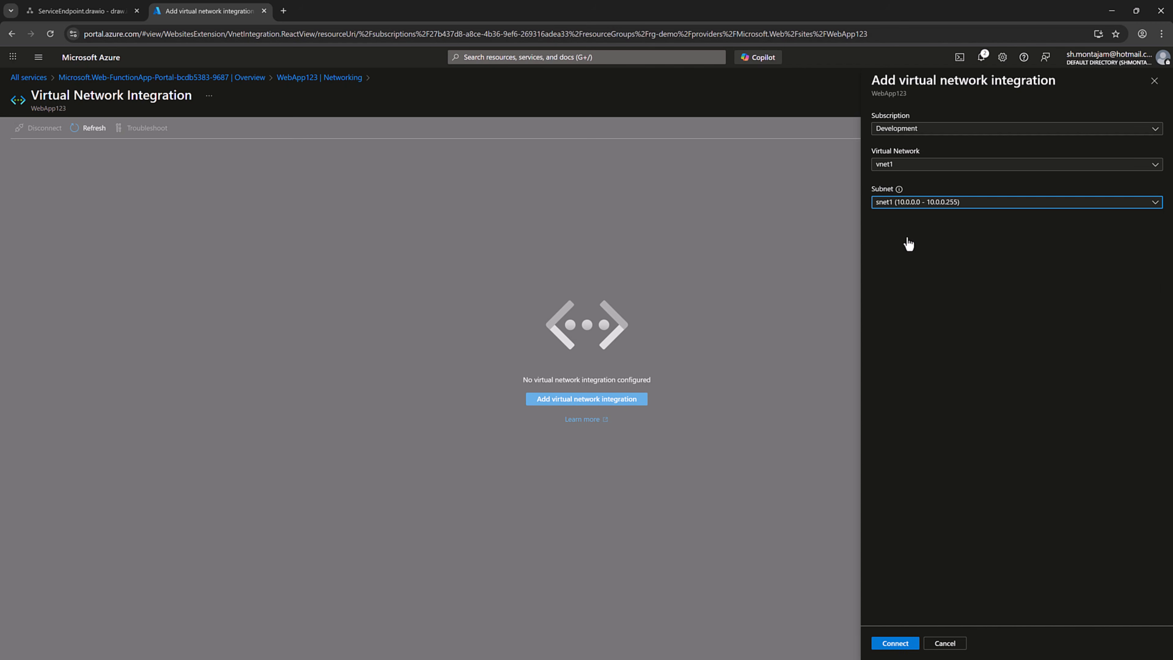
pyautogui.click(895, 645)
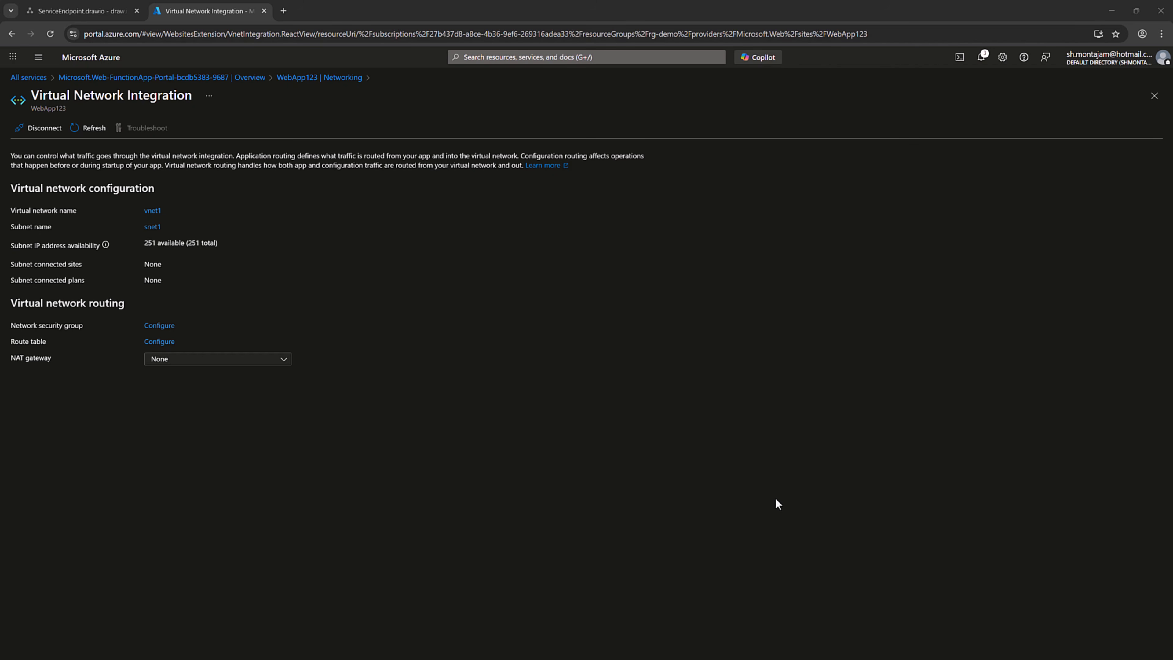
# Open the rg-demo resource group and review the resources it contains
pyautogui.click(41, 64)
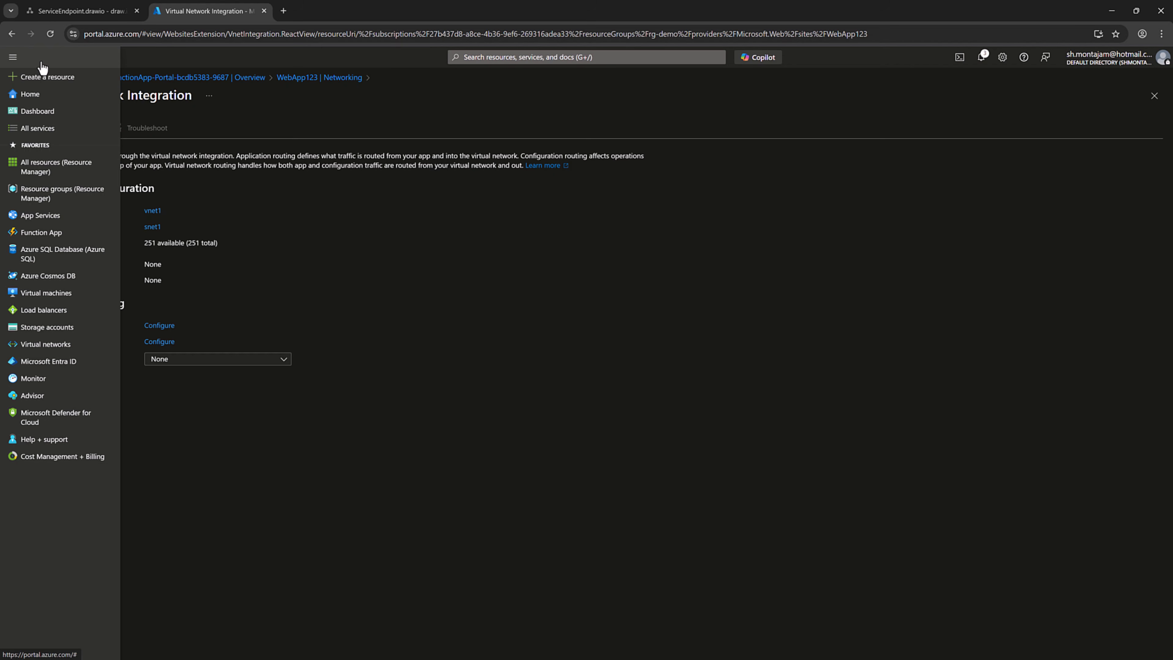
pyautogui.click(54, 194)
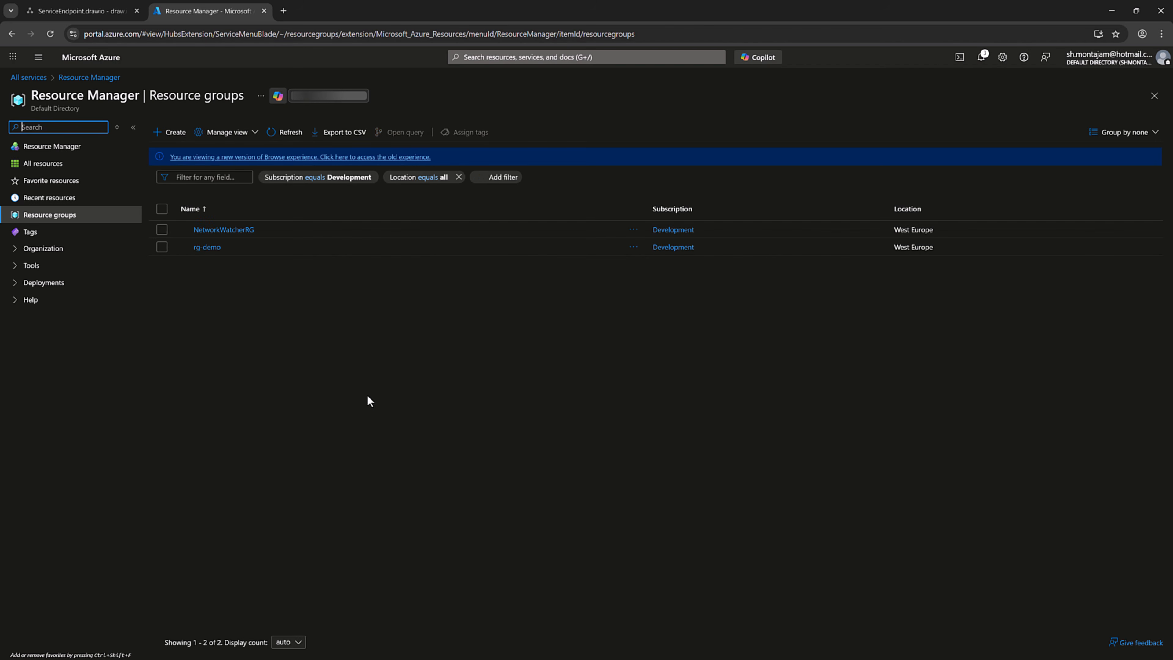
pyautogui.click(207, 247)
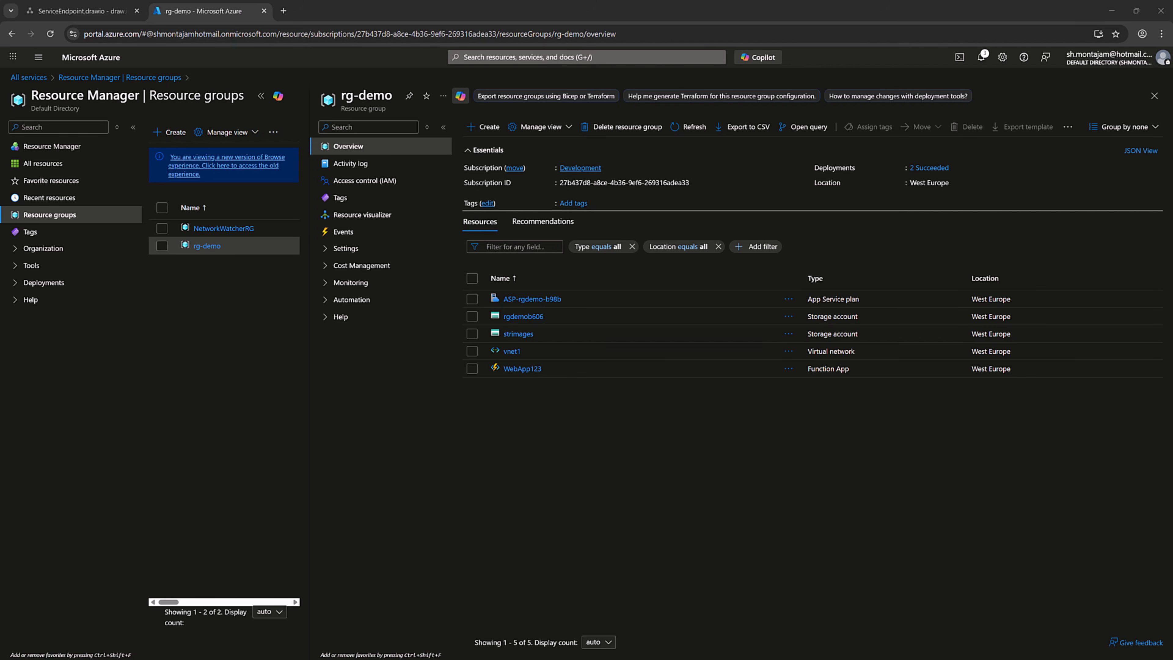
# In Visual Studio, create a C# Azure Functions project named WebApp with the .NET 8.0 Isolated worker, an Http trigger and Function authorization level
pyautogui.moveTo(799, 260); pyautogui.dragTo(653, 167)
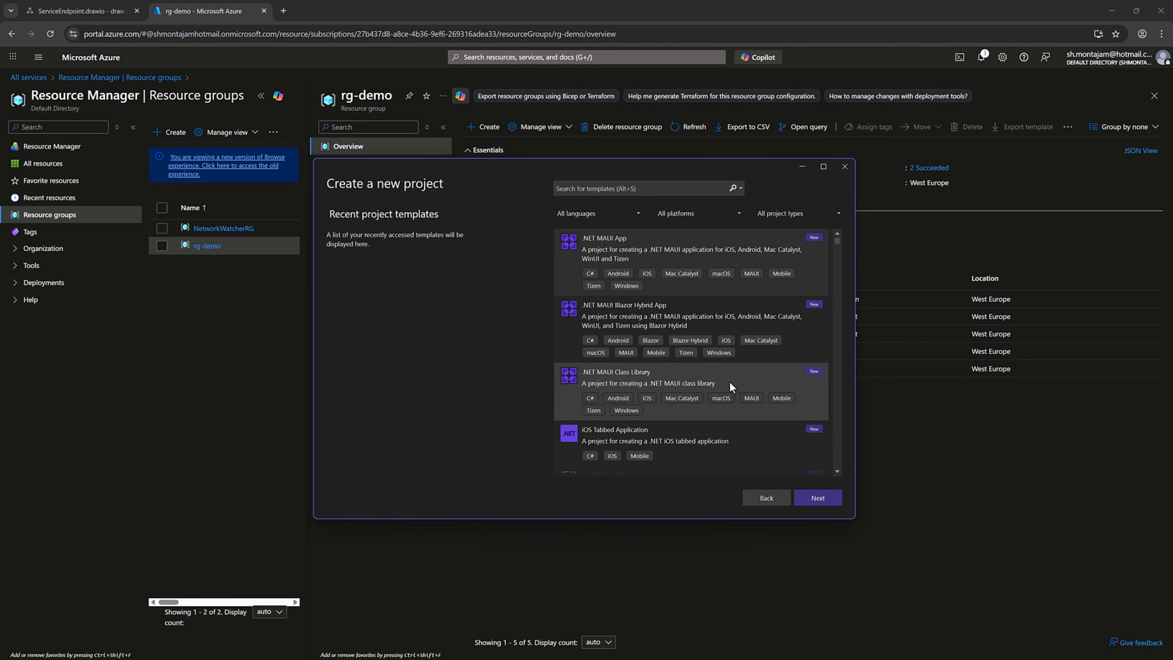
pyautogui.click(656, 188)
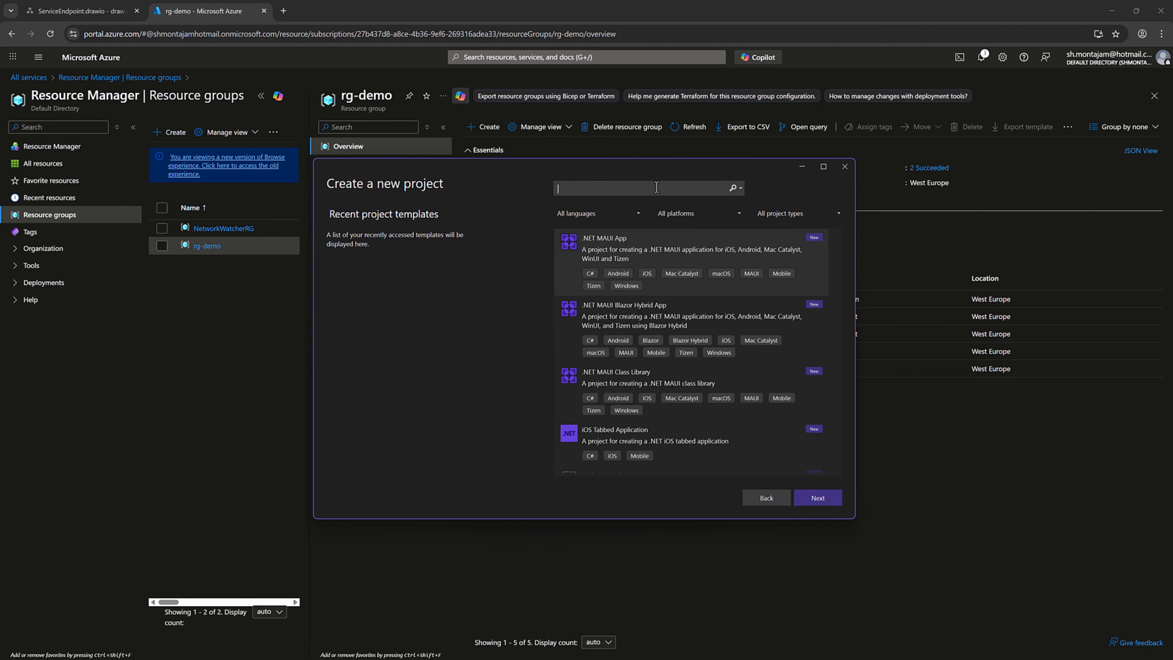
pyautogui.write('azure')
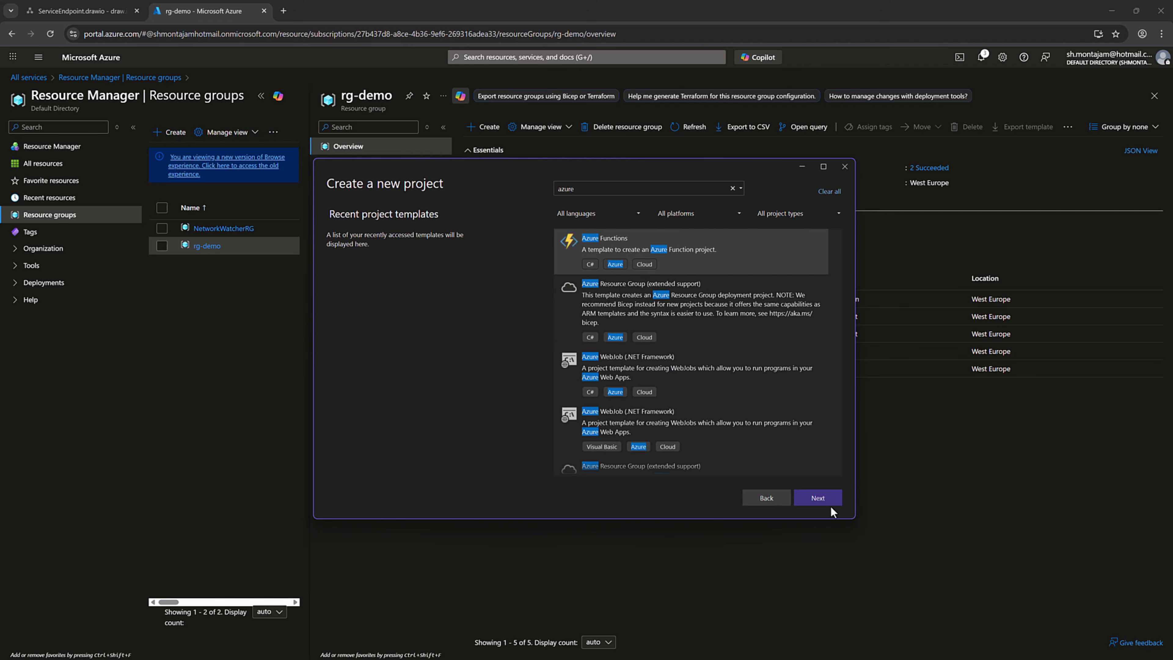
pyautogui.click(818, 498)
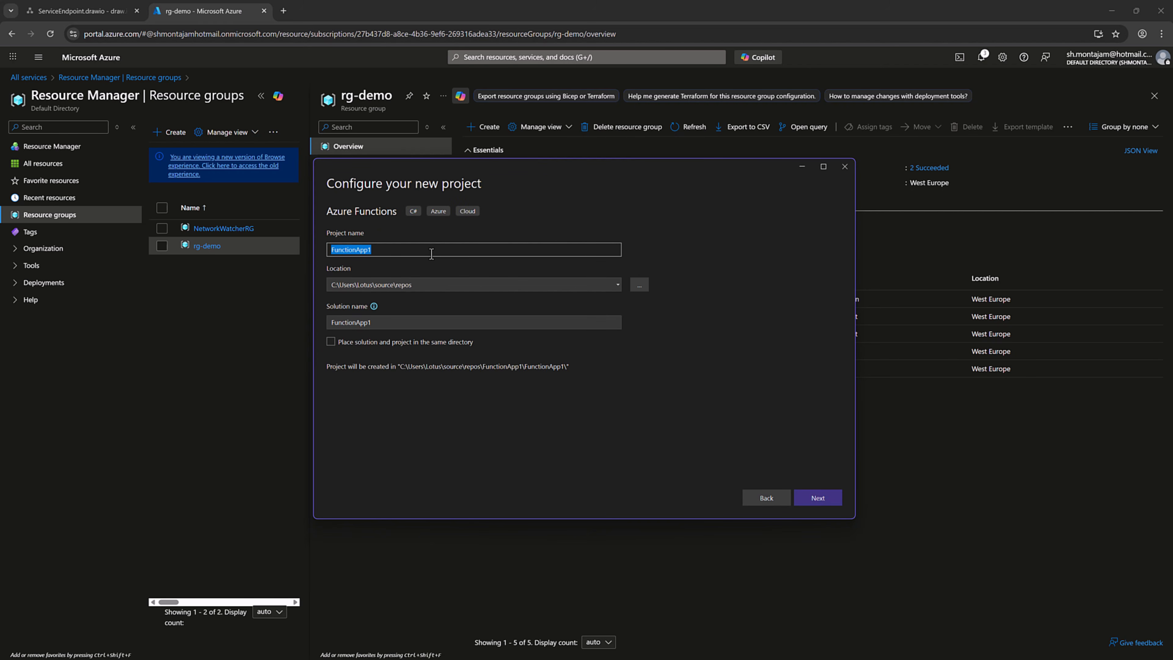
pyautogui.write('WebApp')
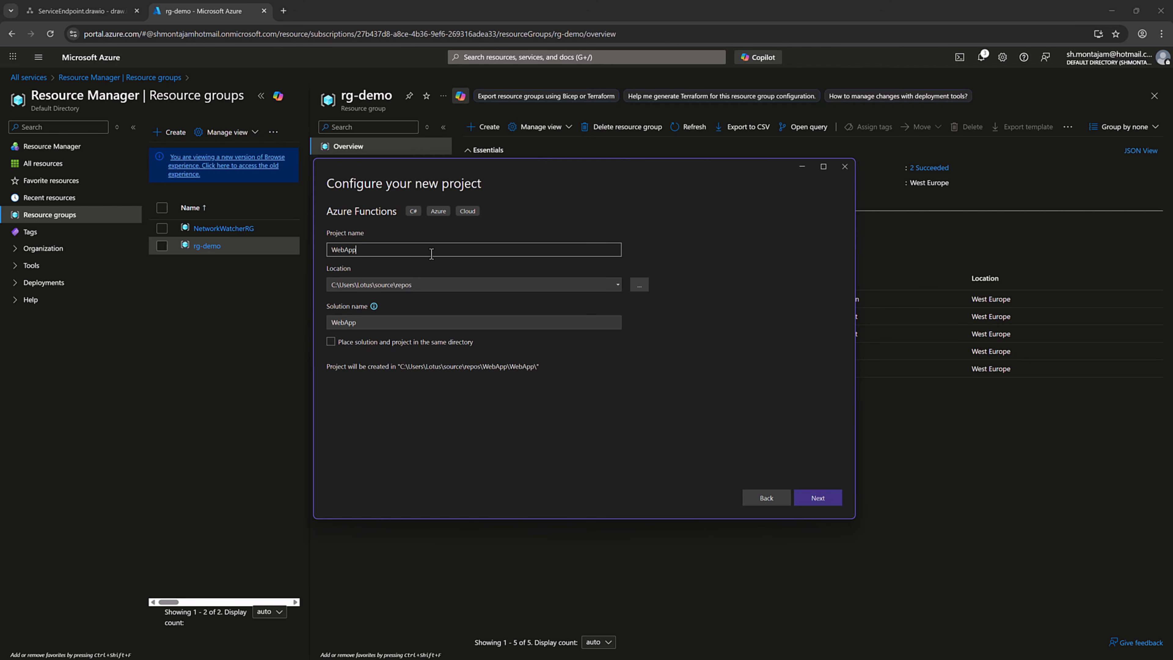
pyautogui.click(834, 494)
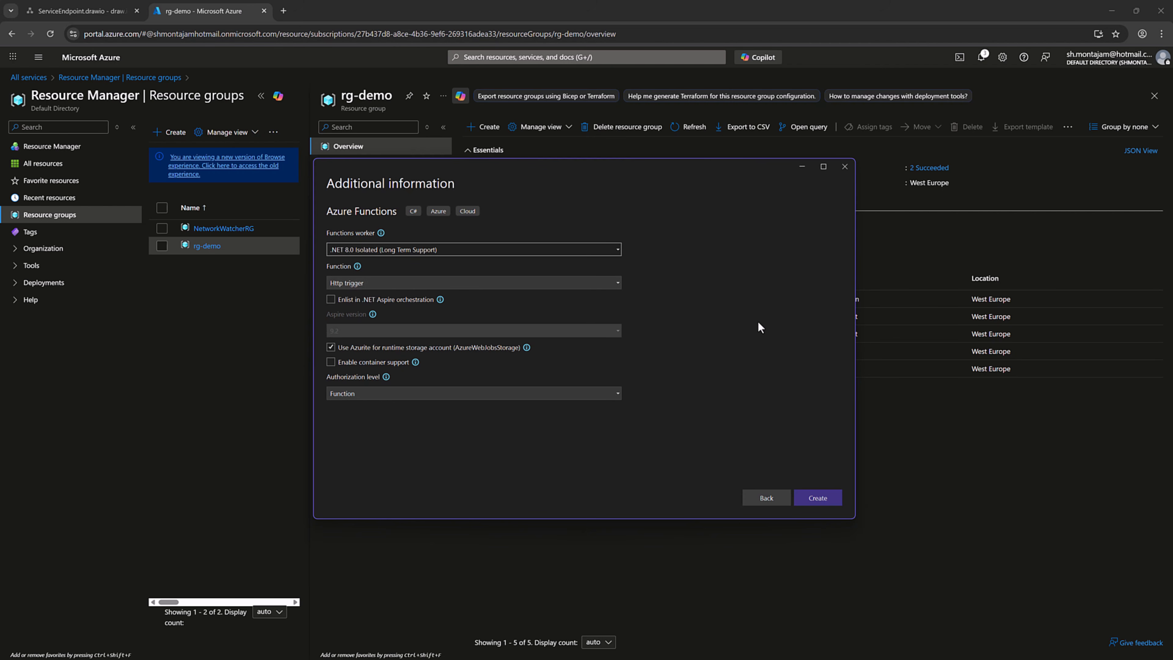
pyautogui.click(825, 501)
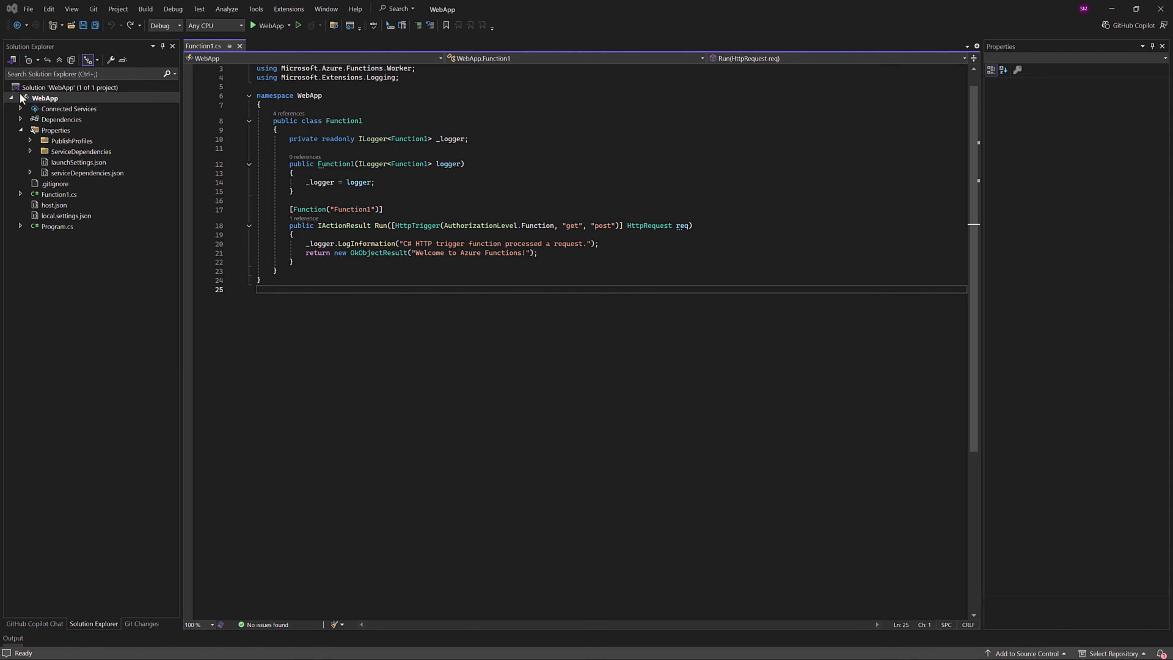
# Install the Azure.Storage.Blobs 12.26.0 NuGet package in the WebApp project, accept its licences and close the package manager
pyautogui.rightClick(48, 99)
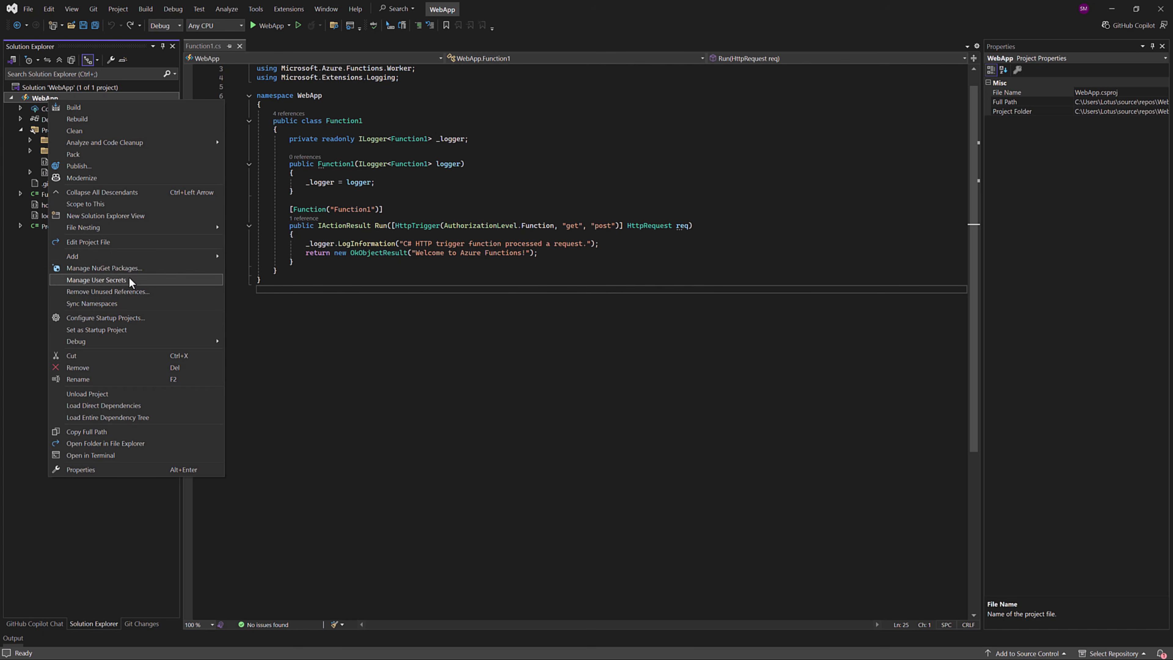
pyautogui.click(133, 269)
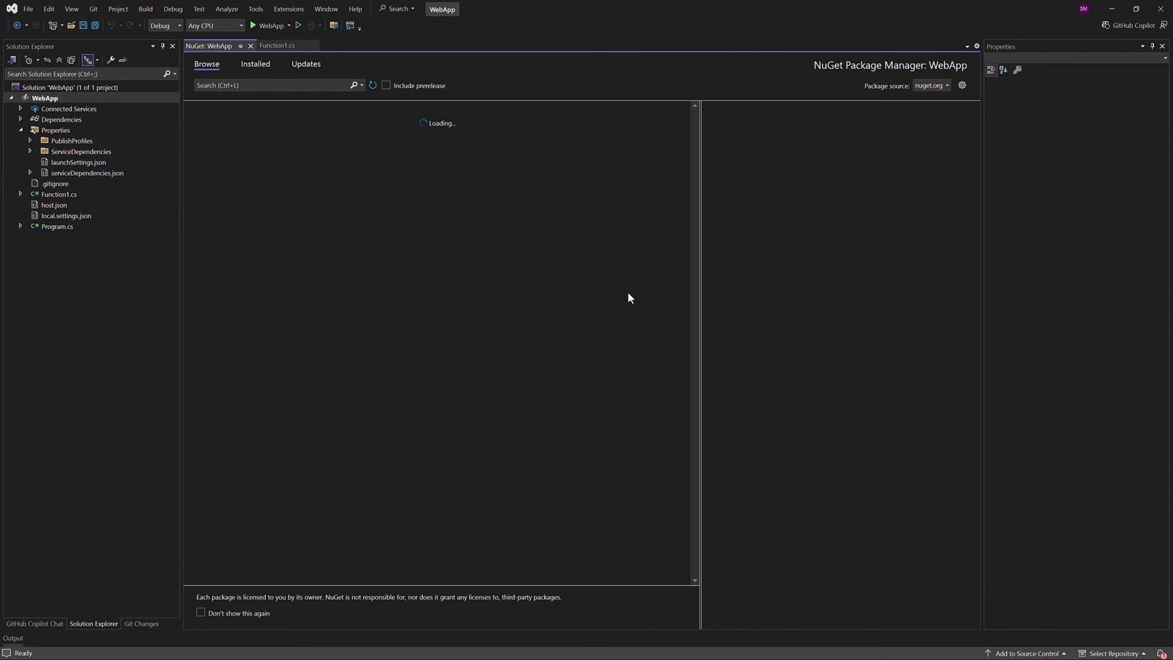
pyautogui.click(276, 86)
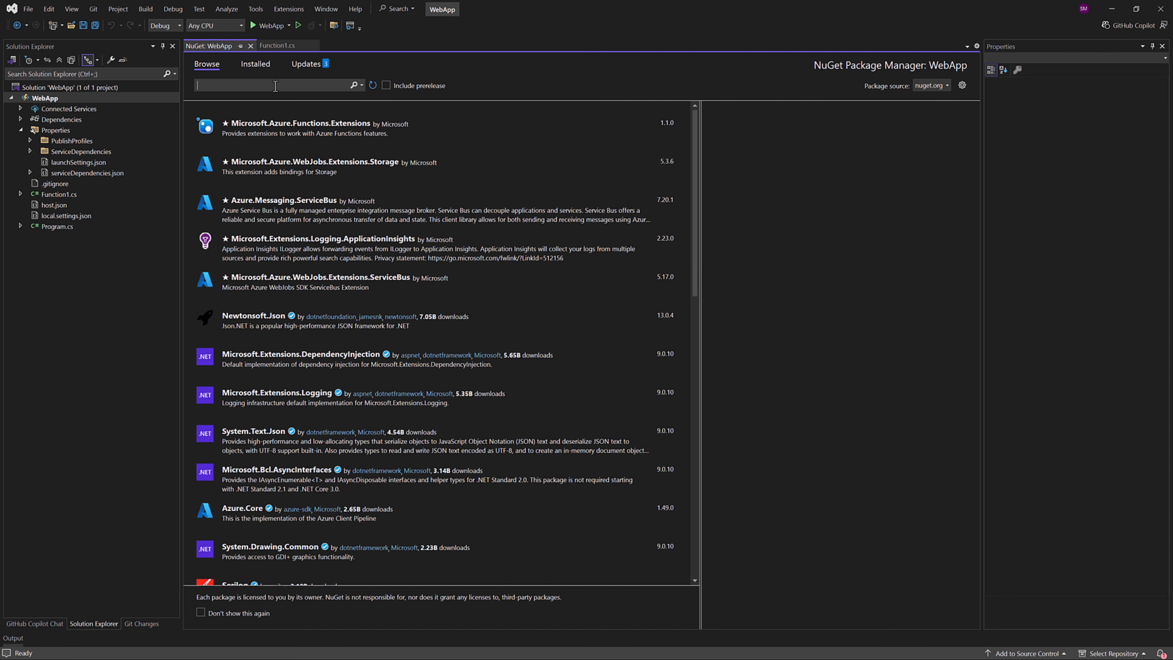
pyautogui.write('Azure.Storage.Blobs')
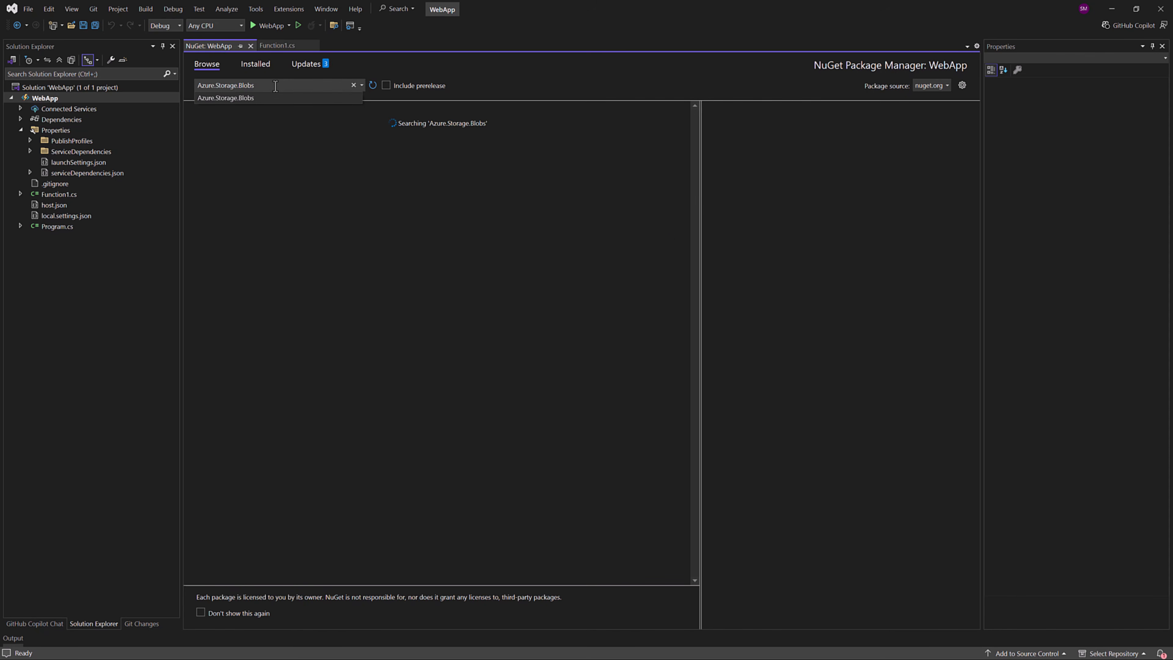
pyautogui.click(269, 126)
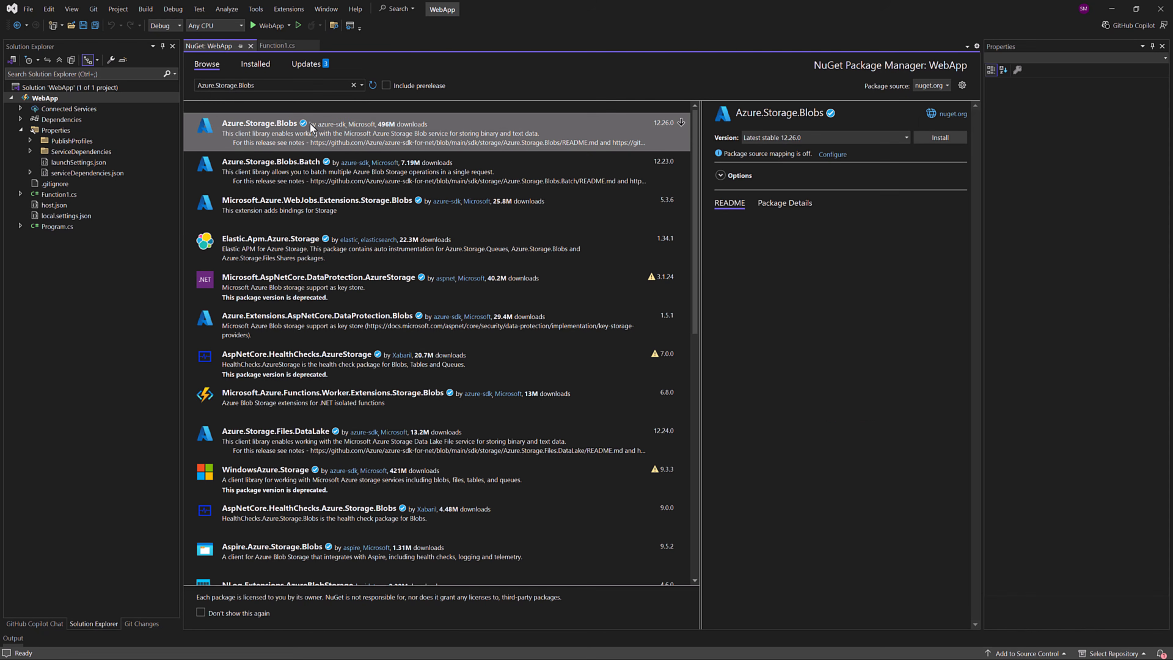
pyautogui.click(937, 136)
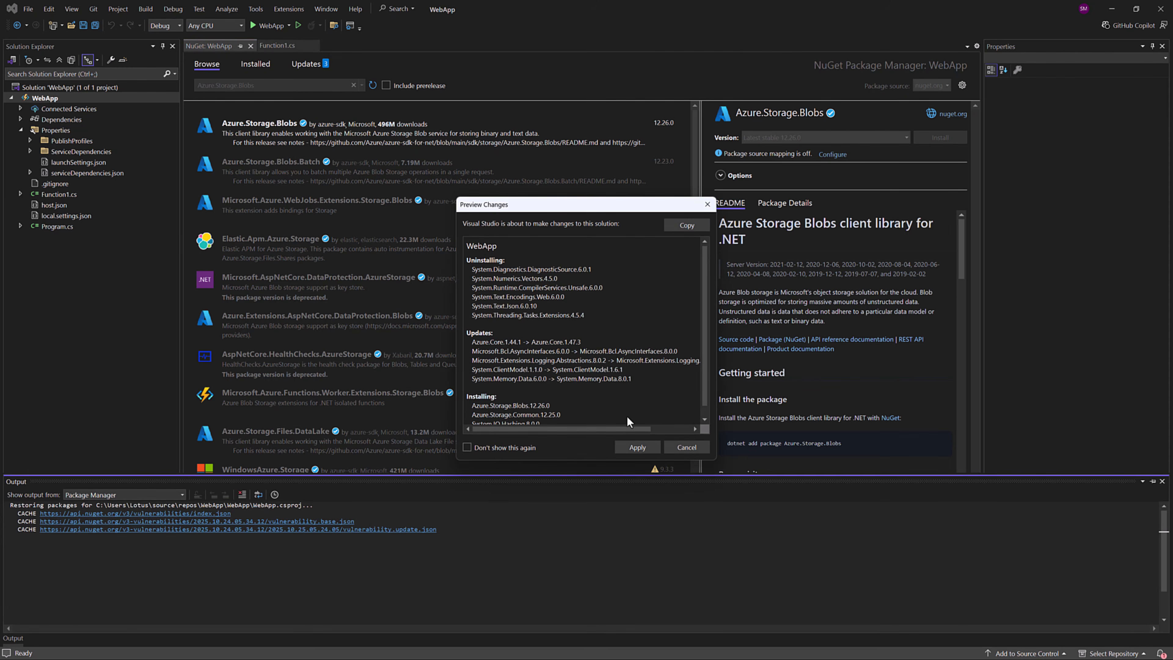
pyautogui.click(639, 445)
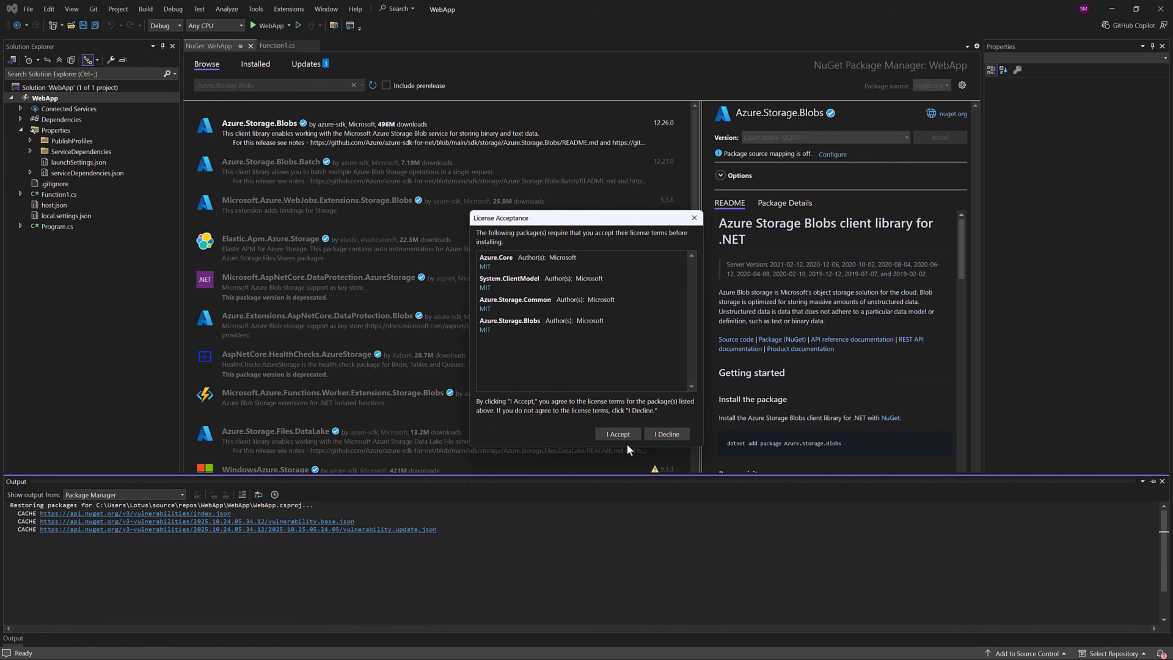
pyautogui.click(621, 436)
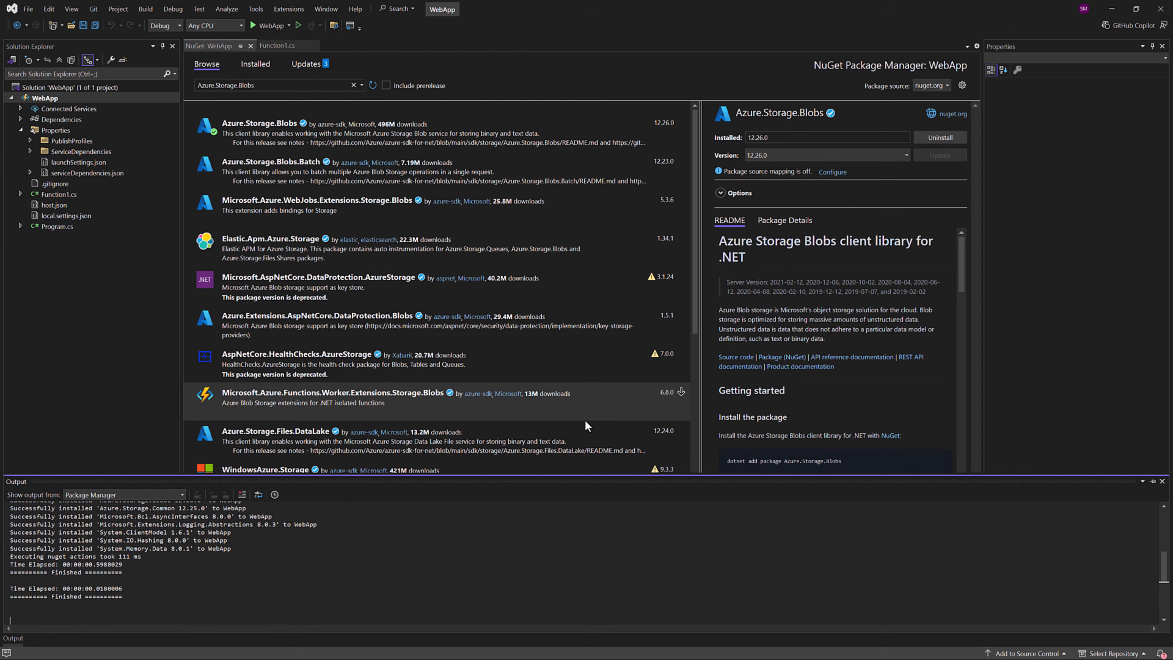
pyautogui.click(251, 46)
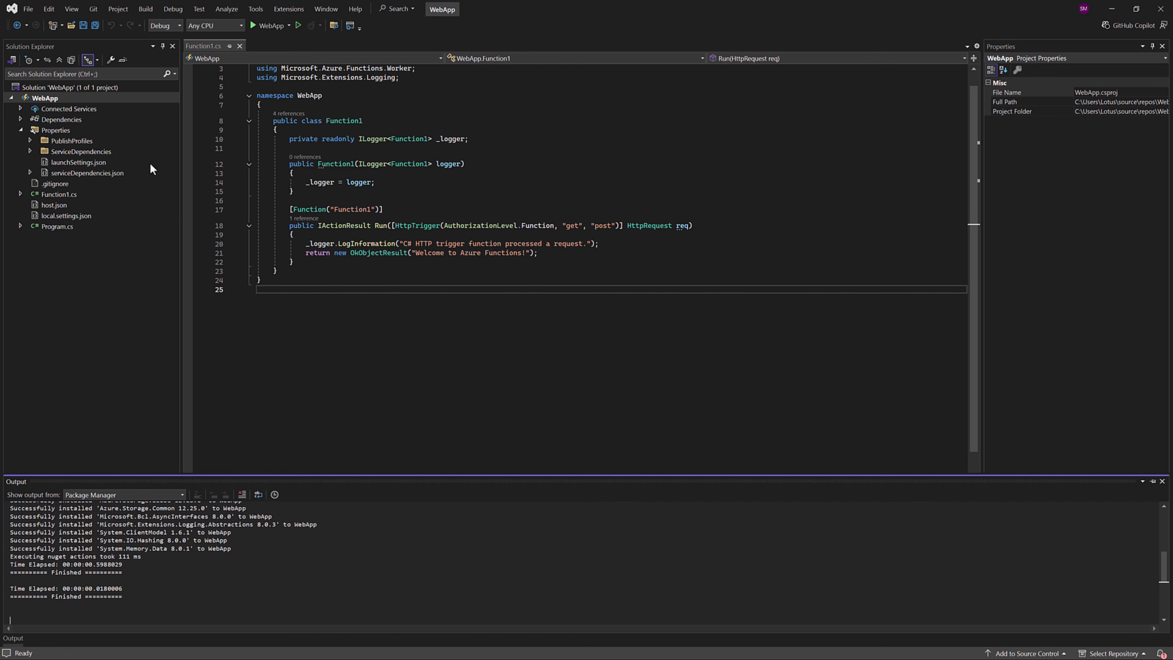
# Replace the builder code in Program.cs with the copied HostBuilder code that registers a BlobServiceClient singleton using the AzureWebJobsStorage environment variable
pyautogui.doubleClick(74, 226)
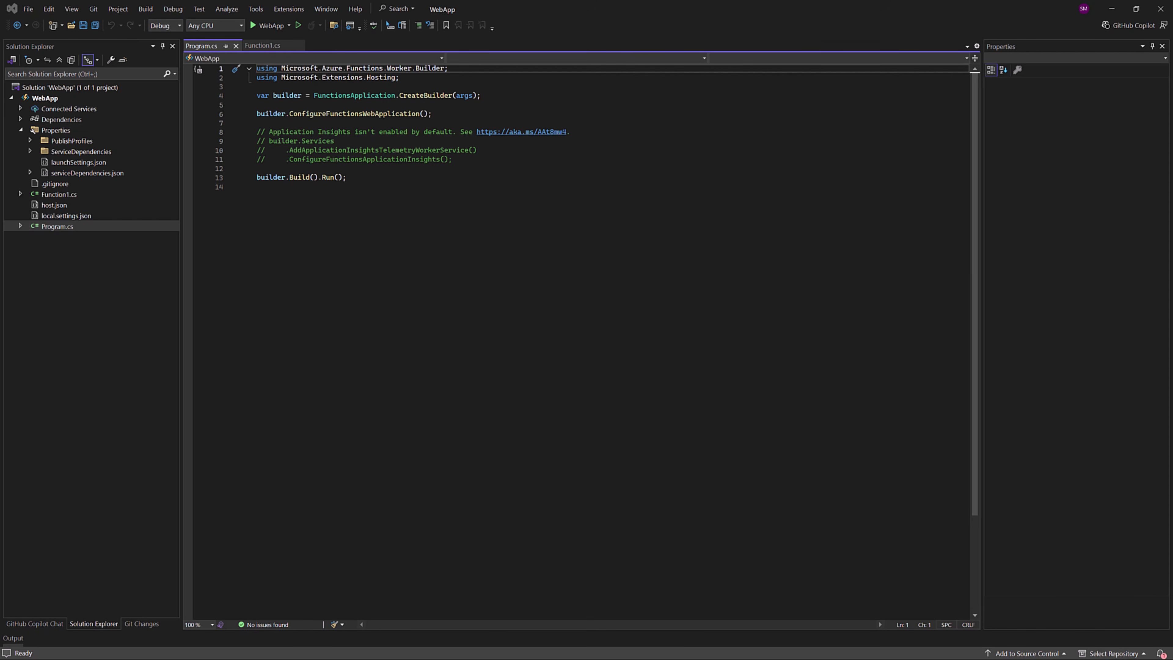
pyautogui.moveTo(391, 184); pyautogui.dragTo(226, 98)
pyautogui.hotkey('ctrl', 'v')
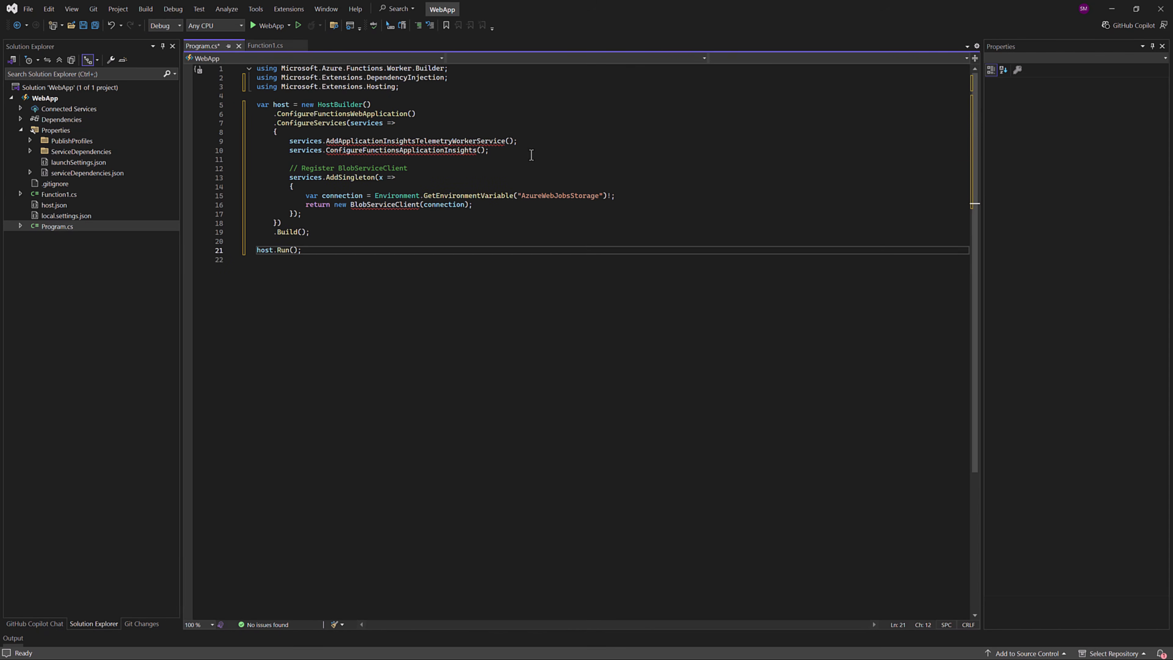
# Delete the two Application Insights service registrations from ConfigureServices in Program.cs
pyautogui.moveTo(517, 141); pyautogui.dragTo(182, 141)
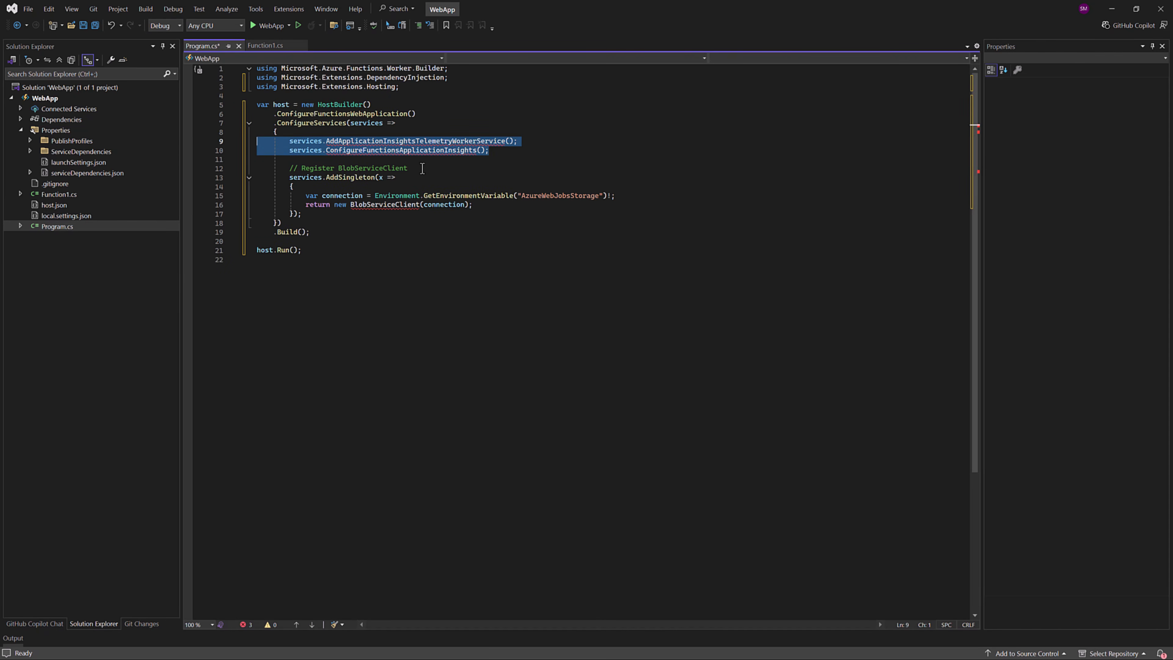
pyautogui.press('Delete')
pyautogui.press('BackSpace')
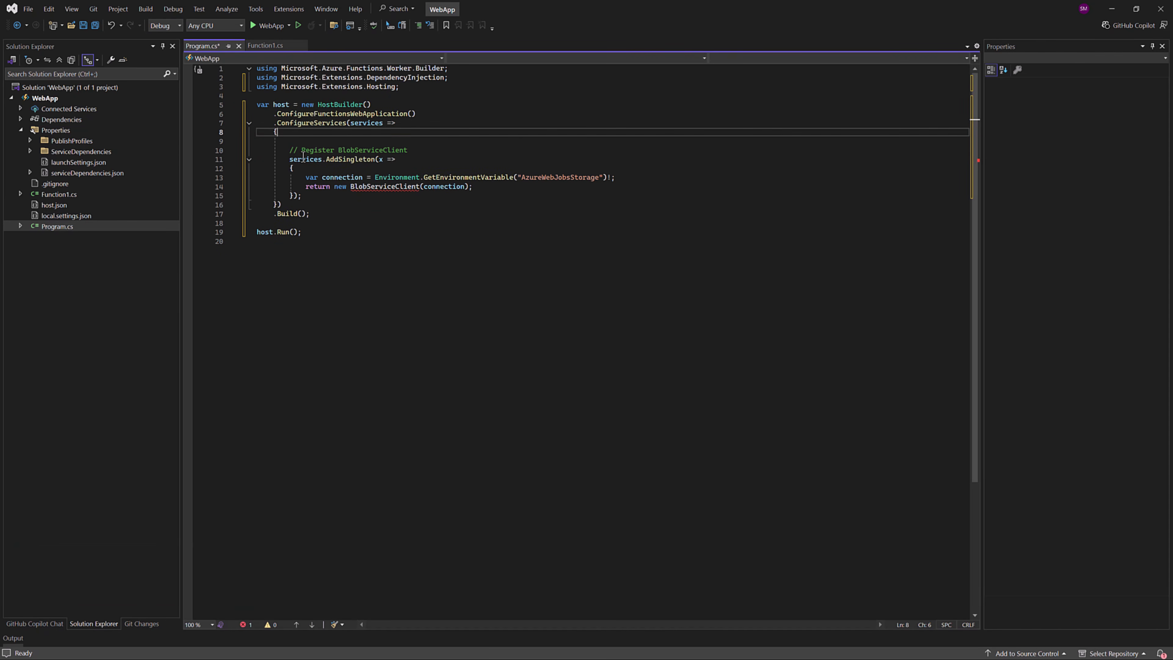
# Resolve the BlobServiceClient reference by adding the Azure.Storage.Blobs using directive, and save Program.cs
pyautogui.click(374, 187)
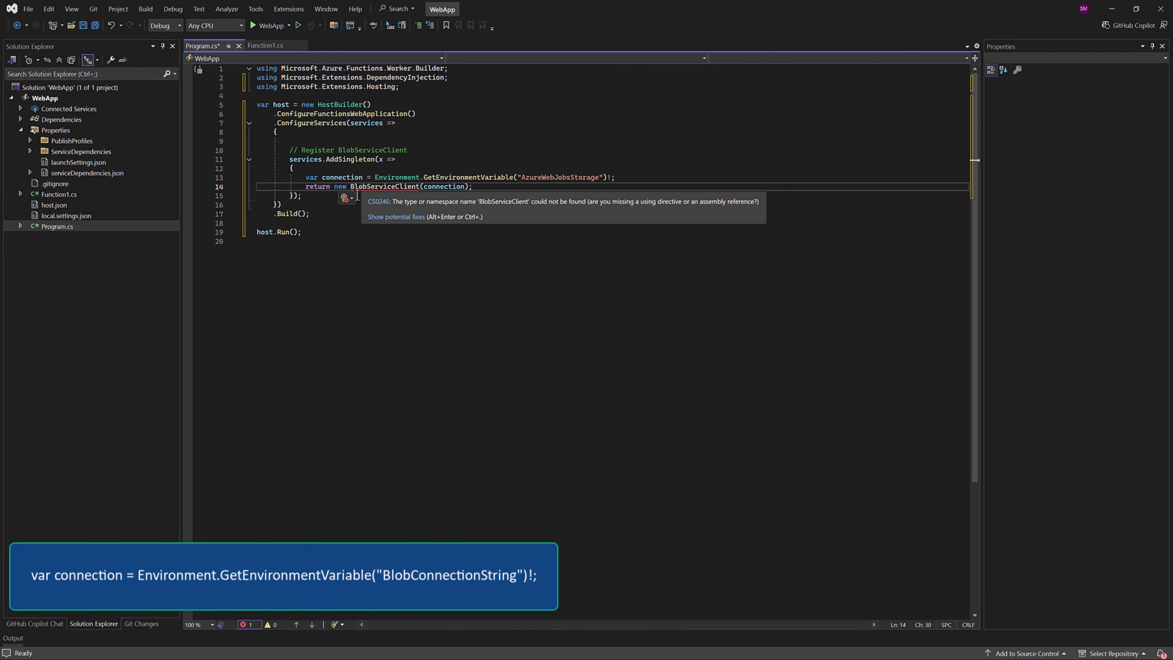
pyautogui.click(345, 197)
pyautogui.click(367, 213)
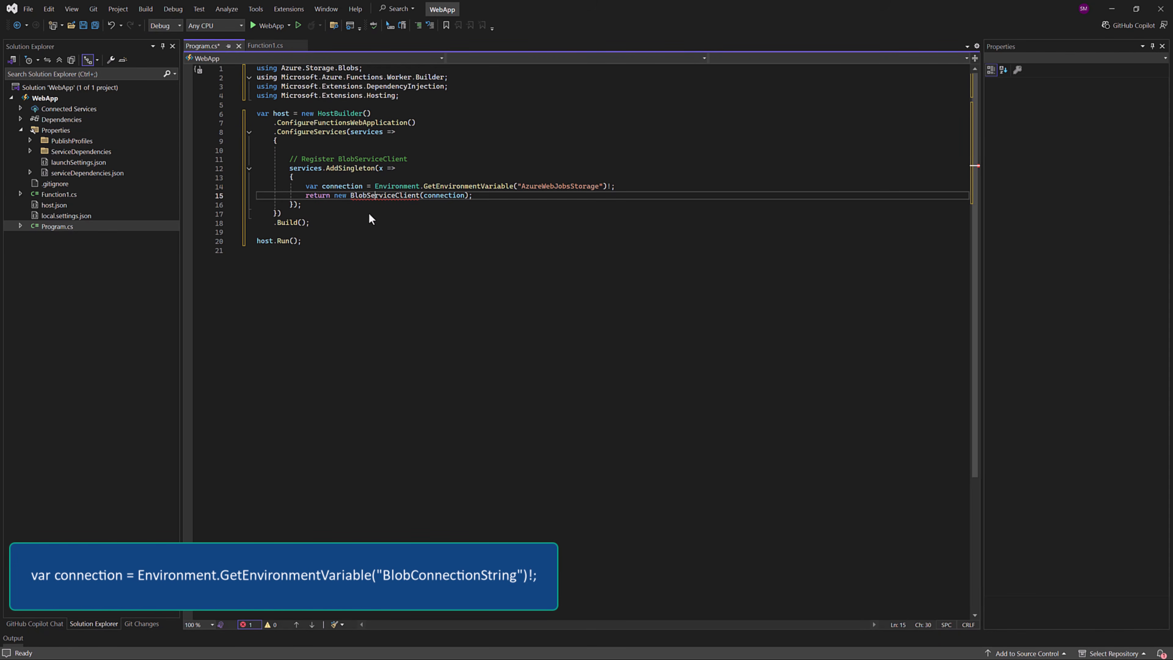
pyautogui.click(363, 241)
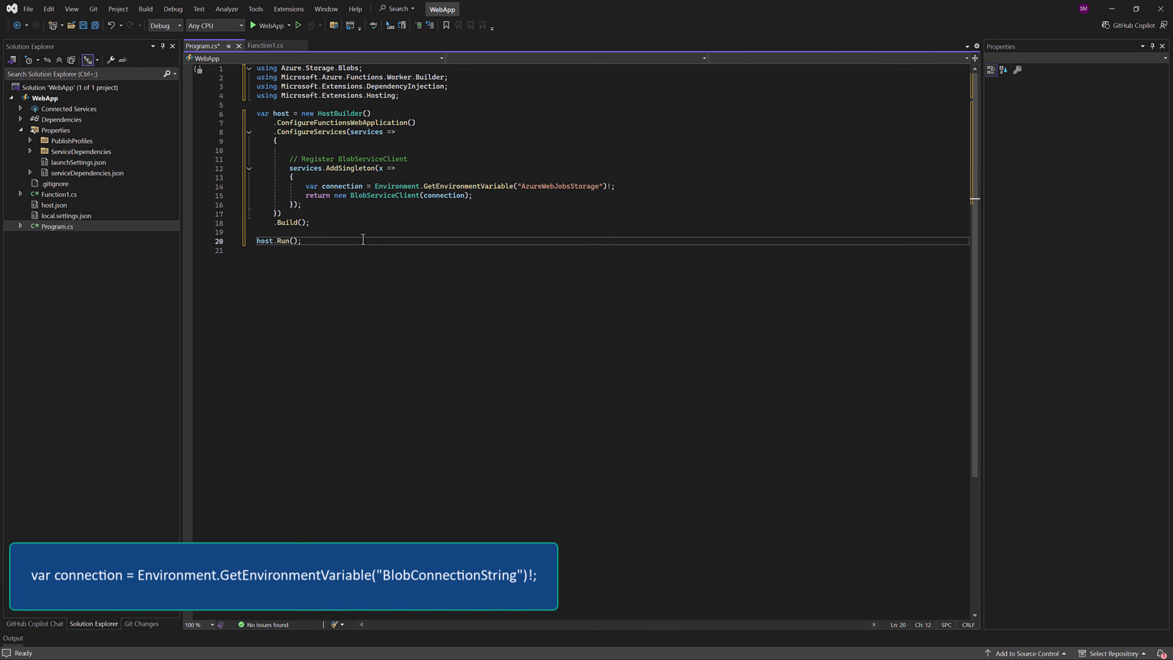
pyautogui.hotkey('ctrl', 's')
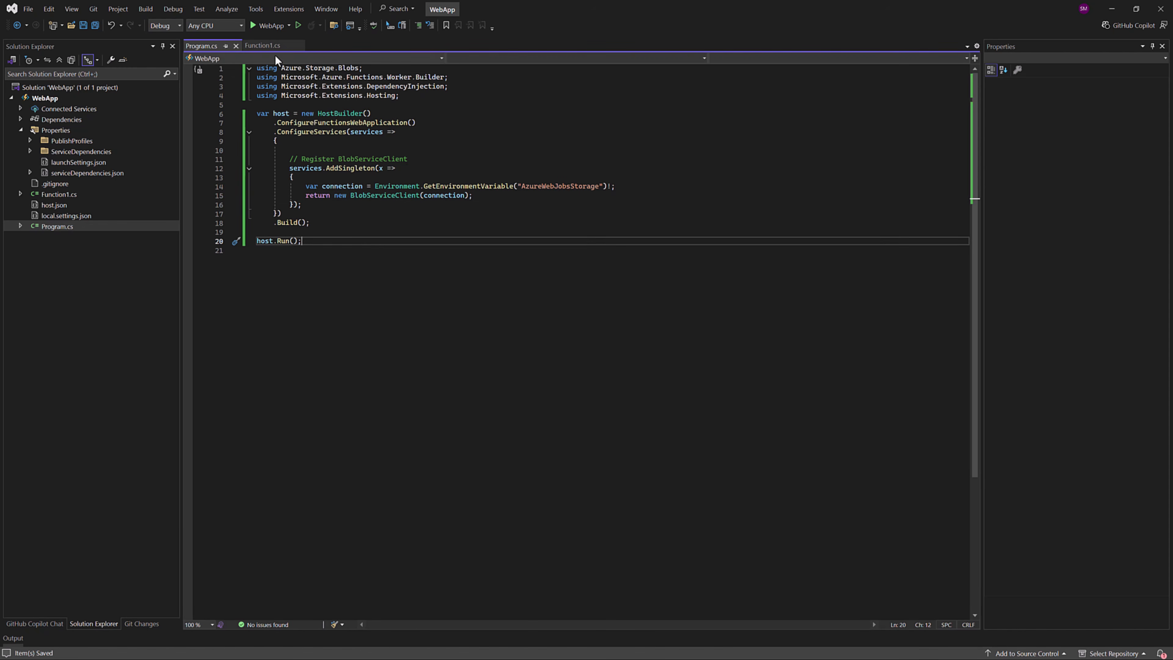
# Replace the Function1 class in Function1.cs with the copied GetImage code that reads blobs from the "images" container through BlobServiceClient
pyautogui.click(266, 47)
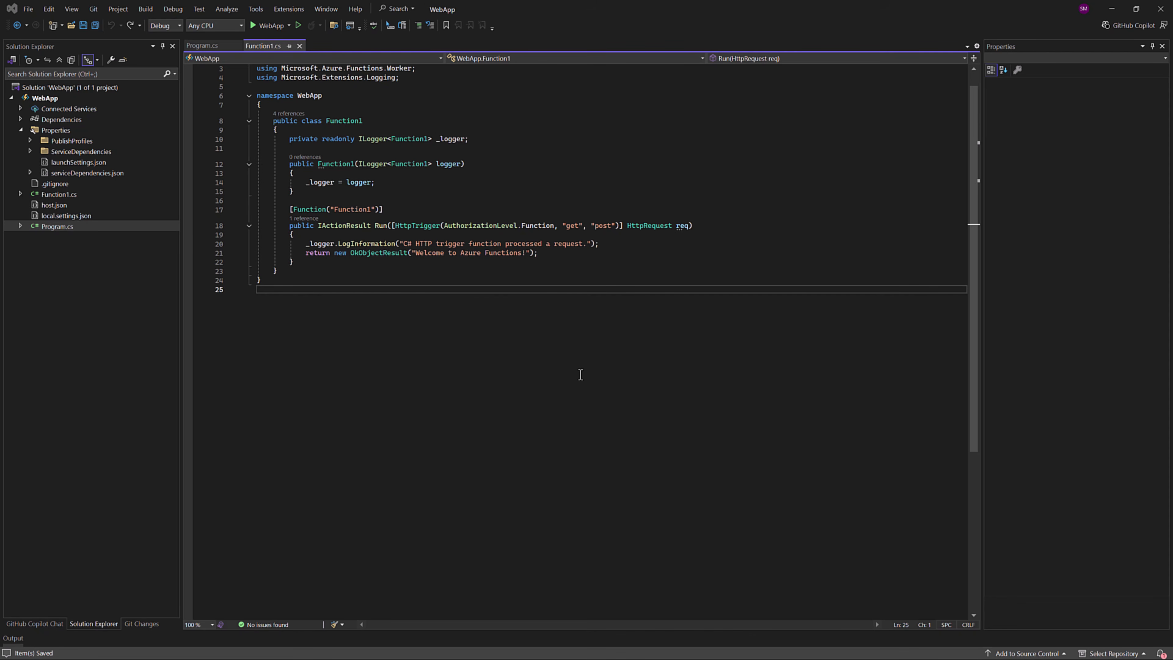
pyautogui.moveTo(279, 271); pyautogui.dragTo(213, 131)
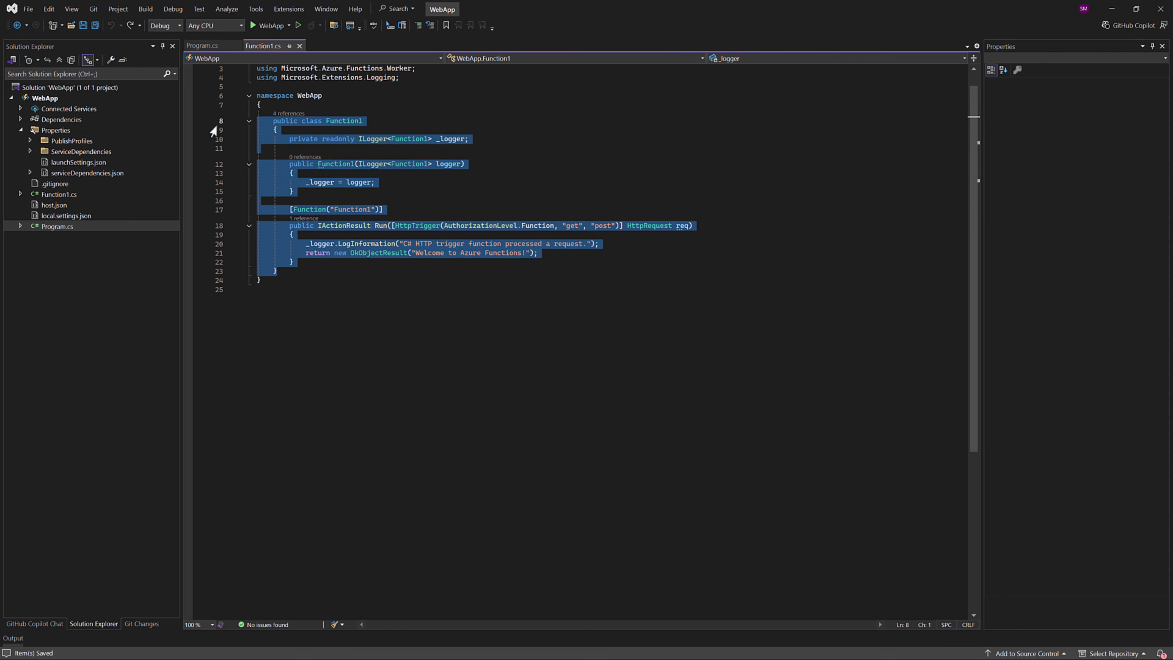
pyautogui.hotkey('ctrl', 'v')
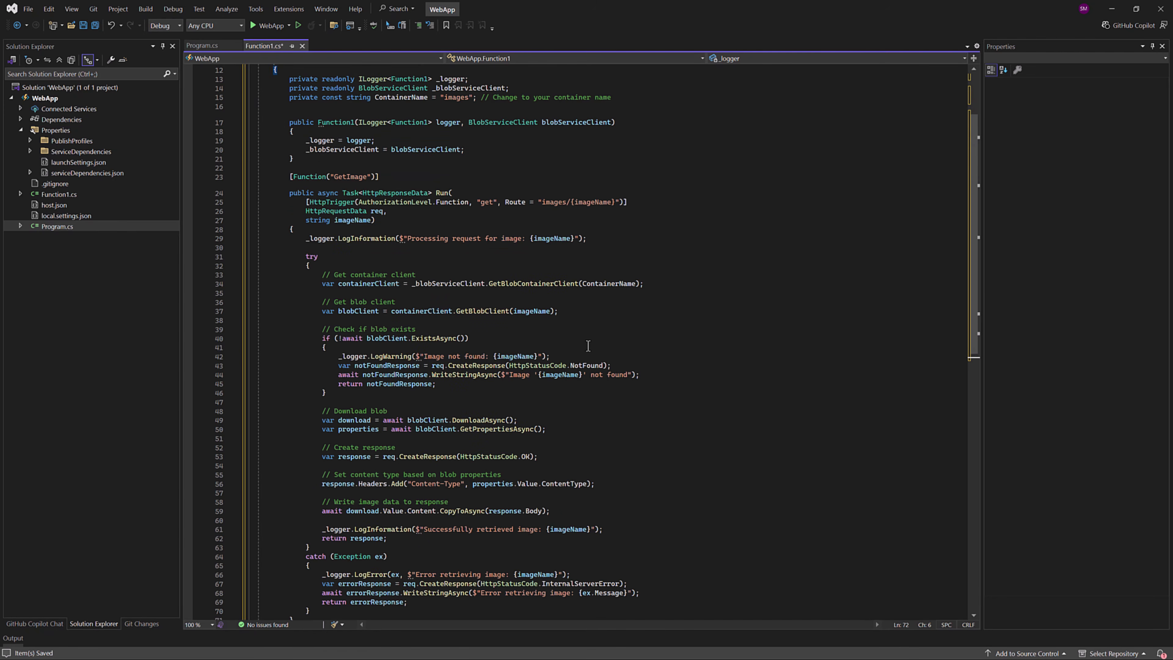
pyautogui.scroll(4, 587, 343)
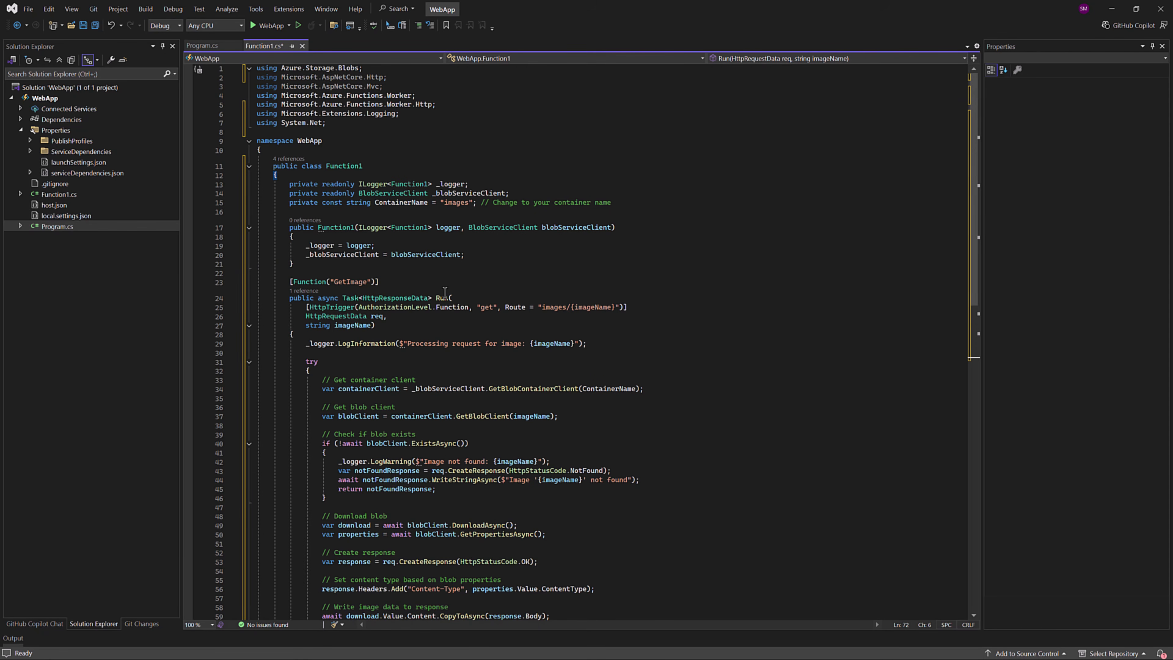
# Examine the GetImage code: the injected BlobServiceClient, the images/{imageName} route, the container and blob clients, and the blob existence check
pyautogui.doubleClick(484, 229)
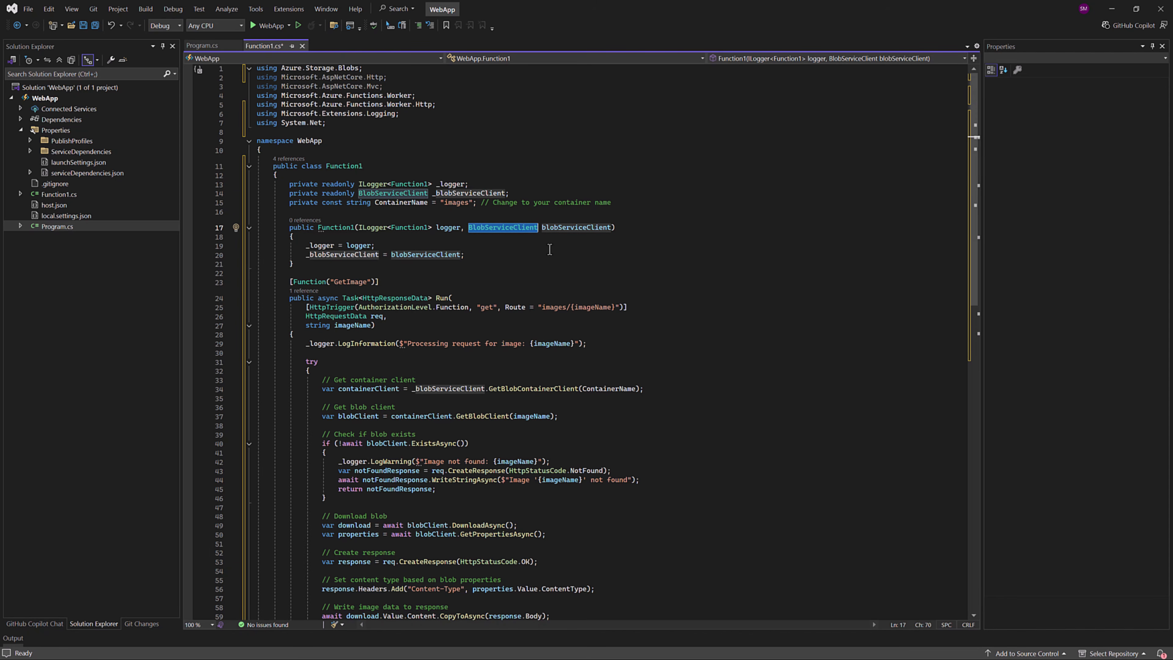
pyautogui.scroll(-2, 588, 260)
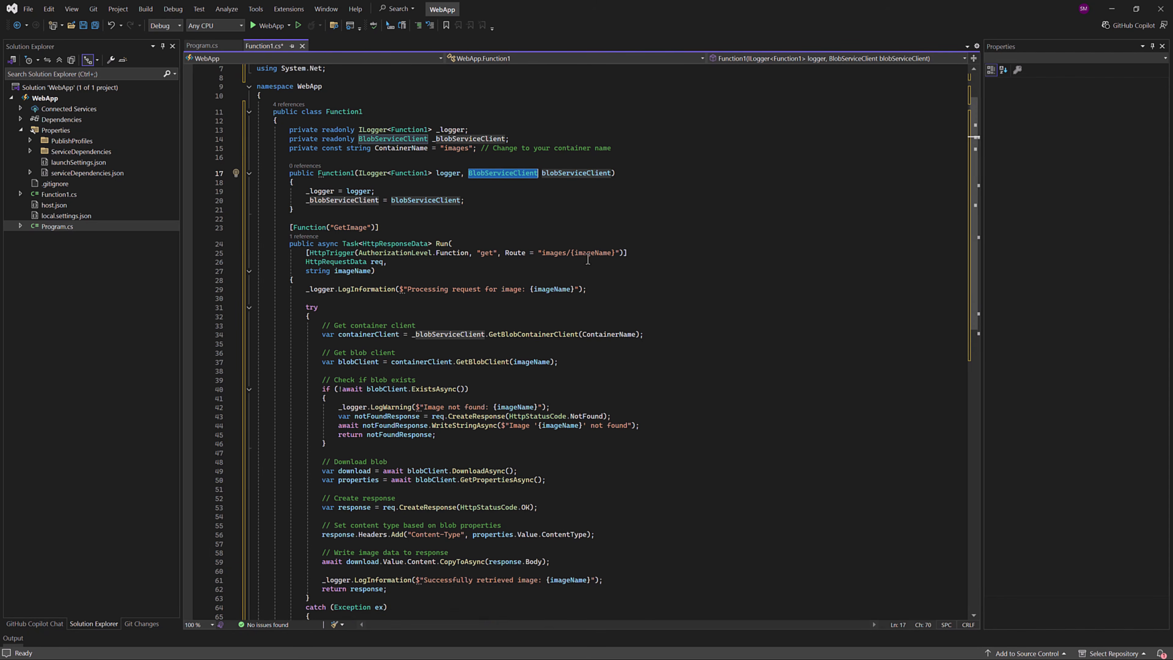
pyautogui.scroll(-1, 588, 259)
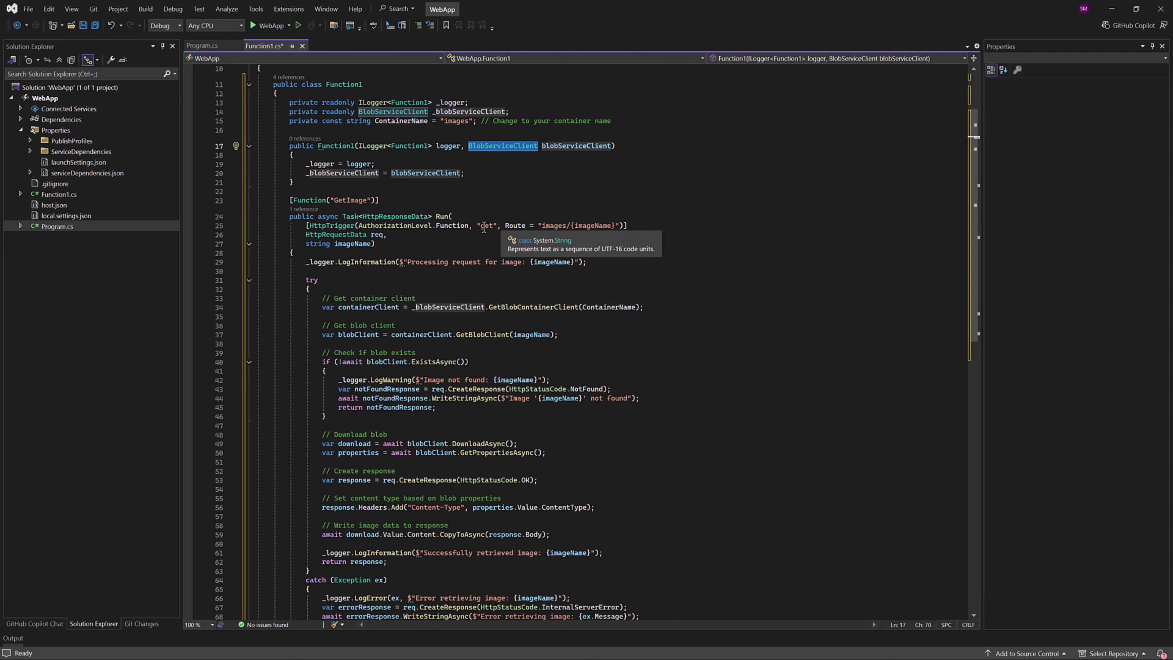
pyautogui.click(552, 226)
pyautogui.doubleClick(594, 226)
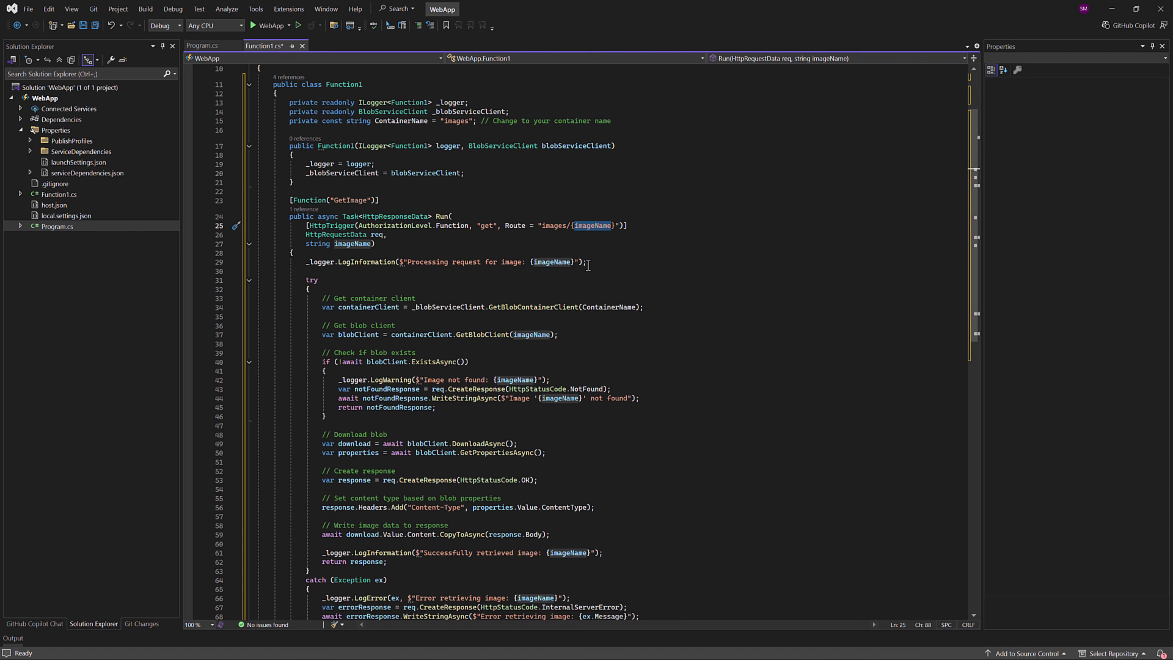
pyautogui.scroll(-2, 598, 271)
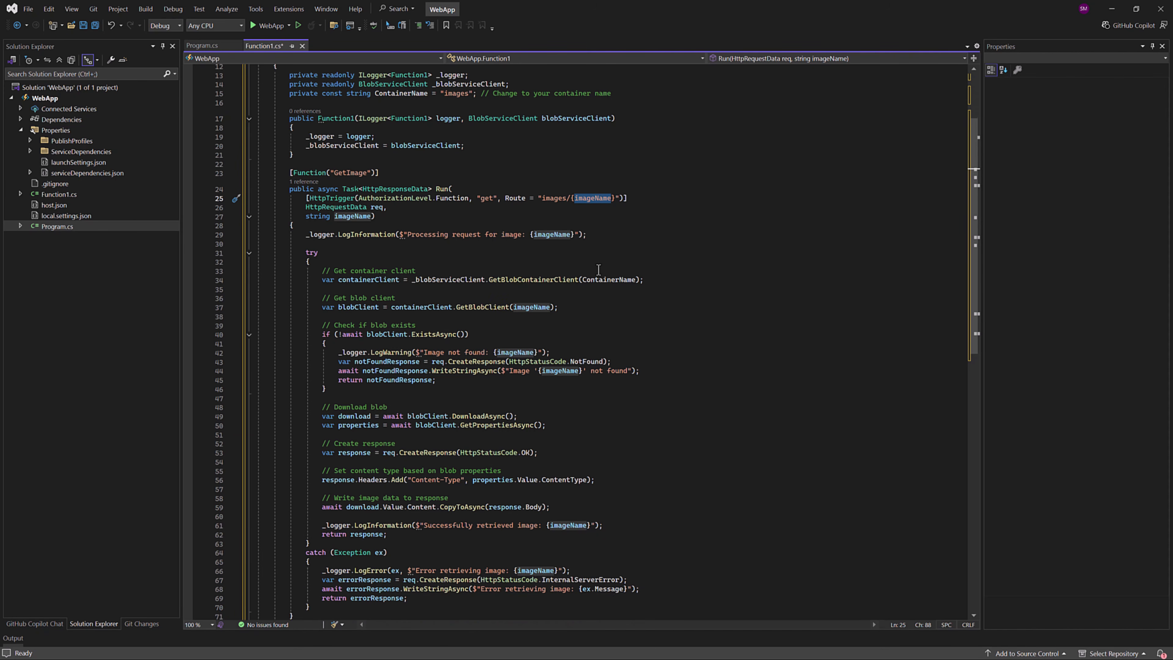
pyautogui.doubleClick(363, 252)
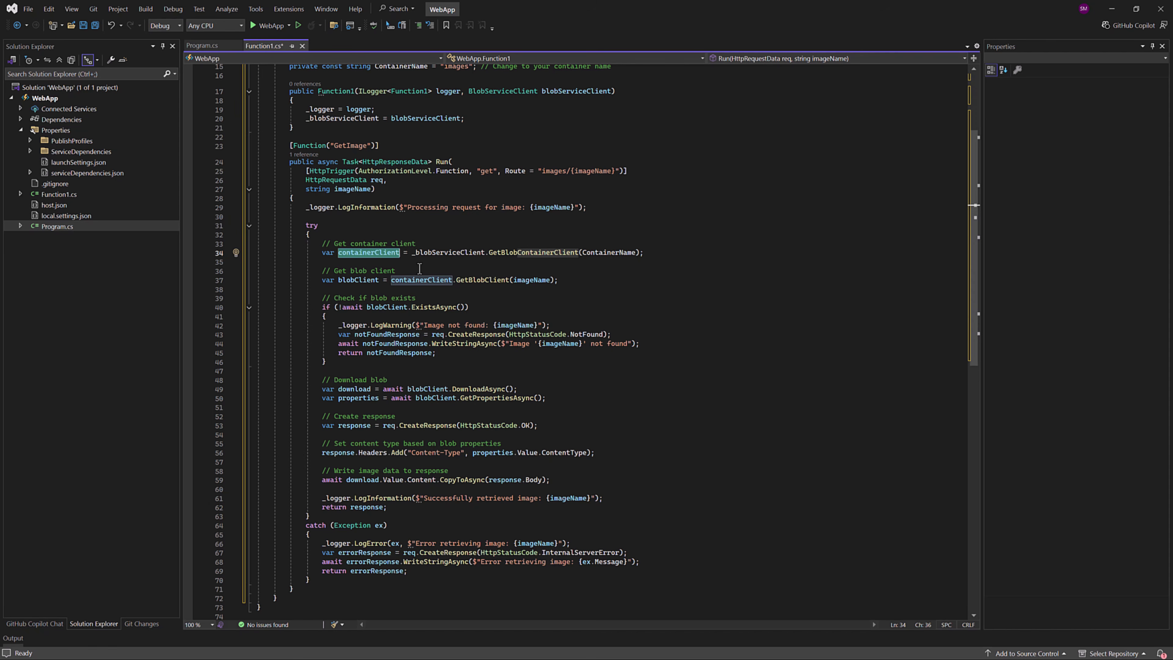
pyautogui.doubleClick(357, 280)
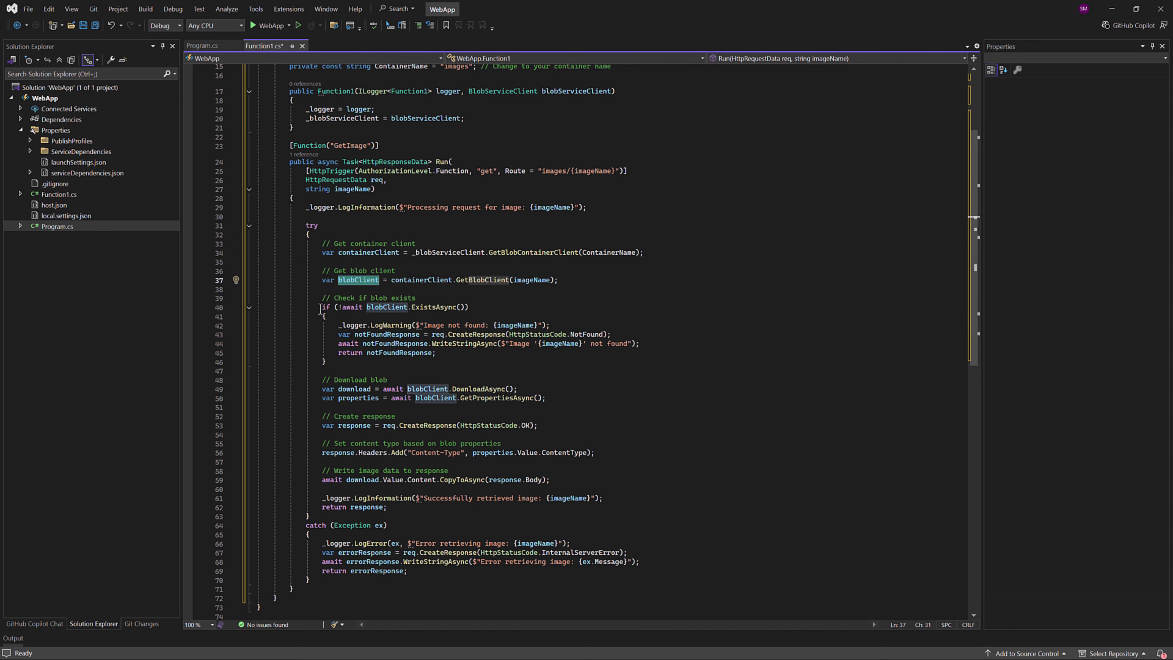
pyautogui.moveTo(321, 307); pyautogui.dragTo(326, 362)
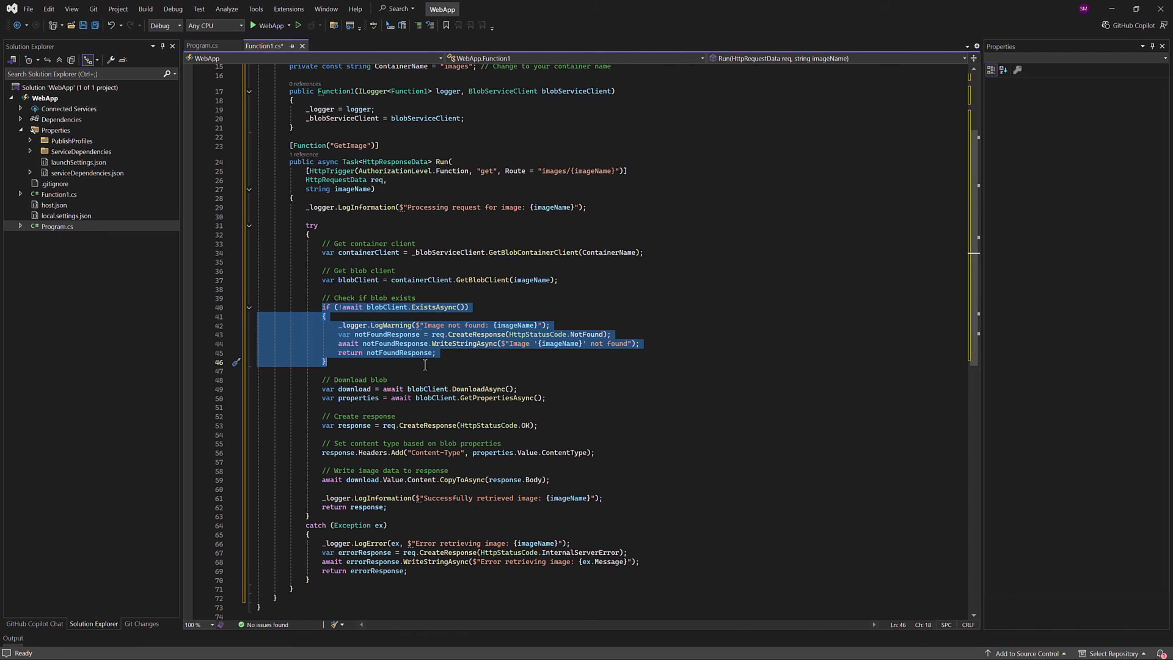
pyautogui.click(425, 365)
pyautogui.scroll(-2, 407, 372)
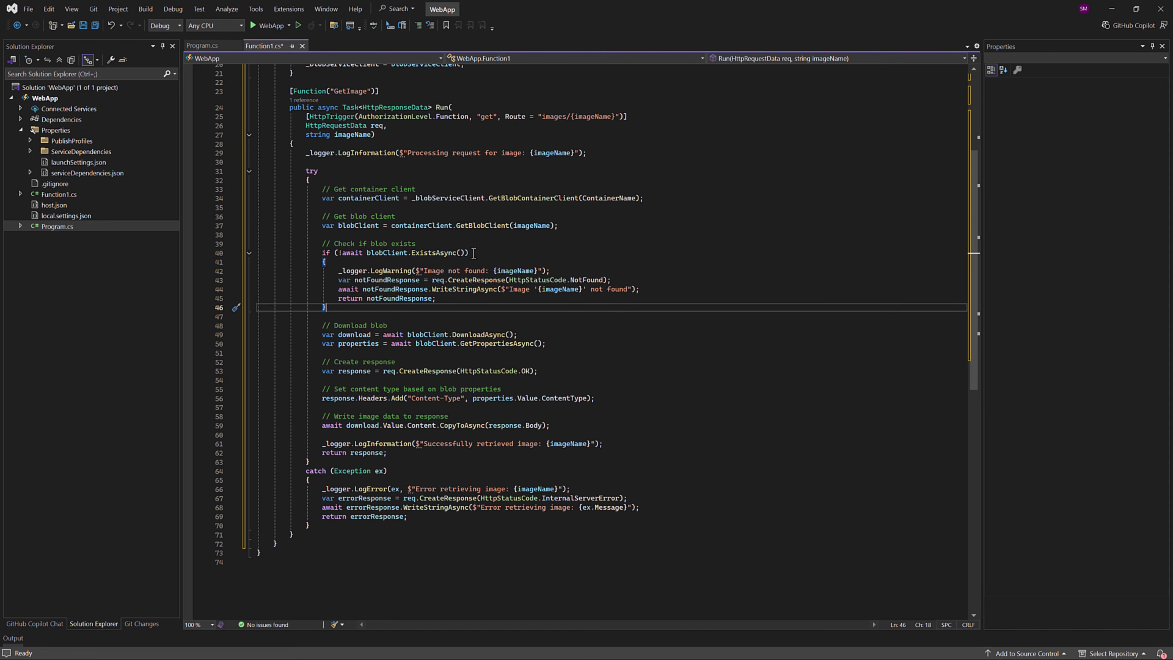
# Save Function1.cs and open the publish page of the WebApp project
pyautogui.hotkey('ctrl', 's')
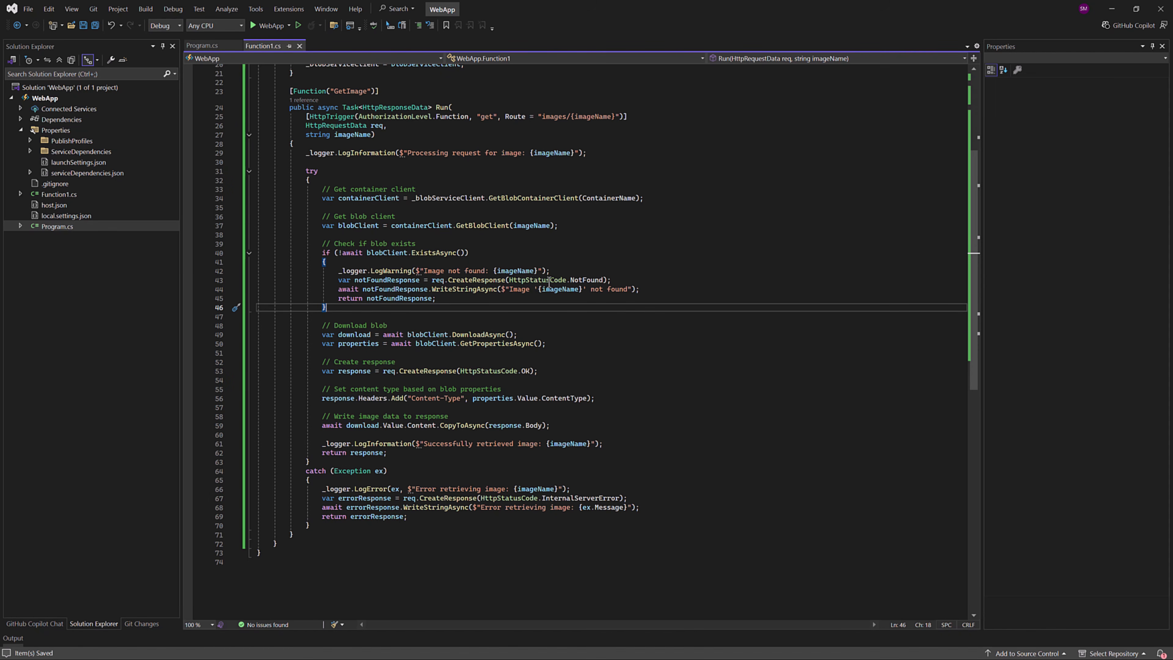
pyautogui.rightClick(47, 99)
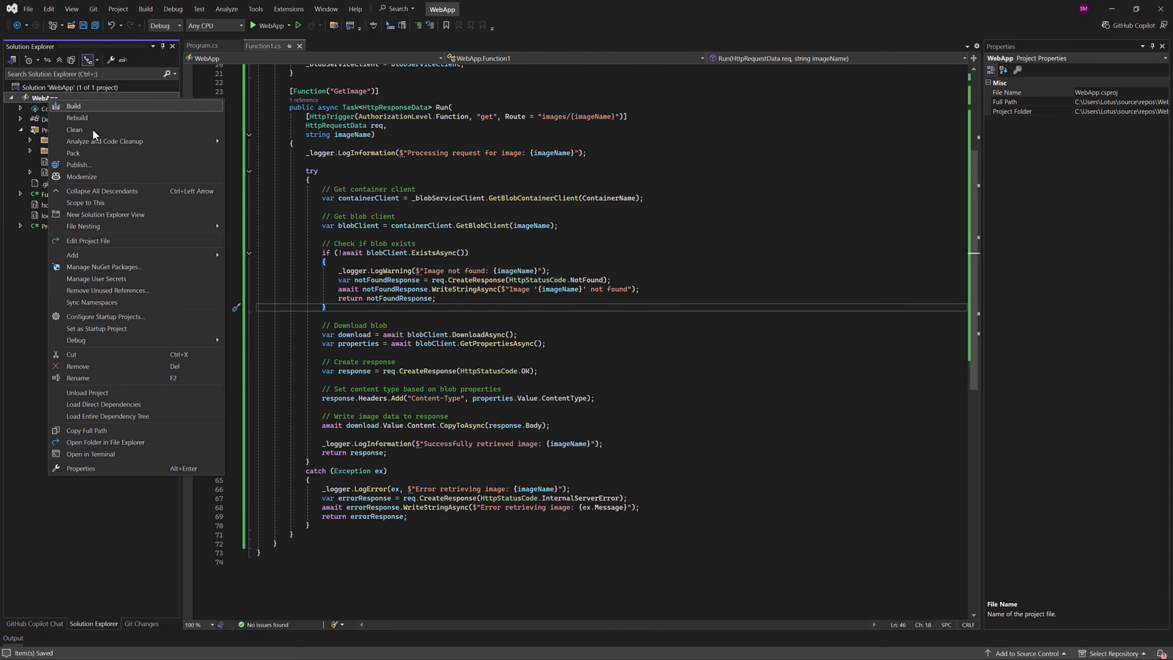
pyautogui.click(108, 164)
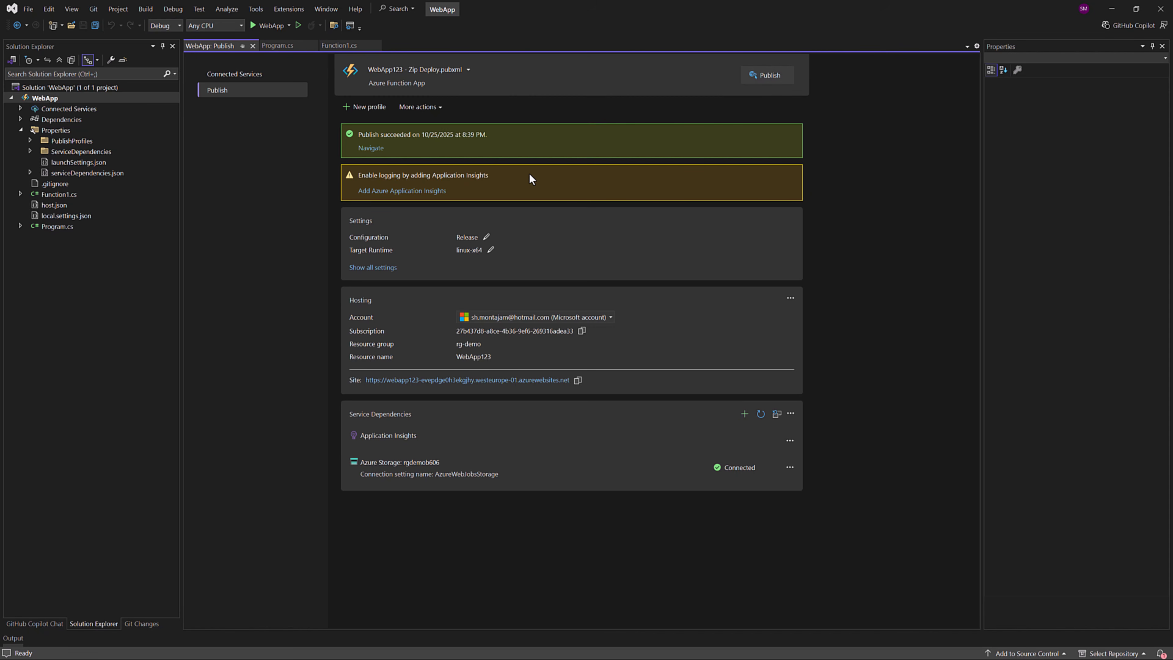
# Create a new Azure Function App publish profile for WebApp123 in the rg-demo resource group and publish the project with it
pyautogui.click(362, 110)
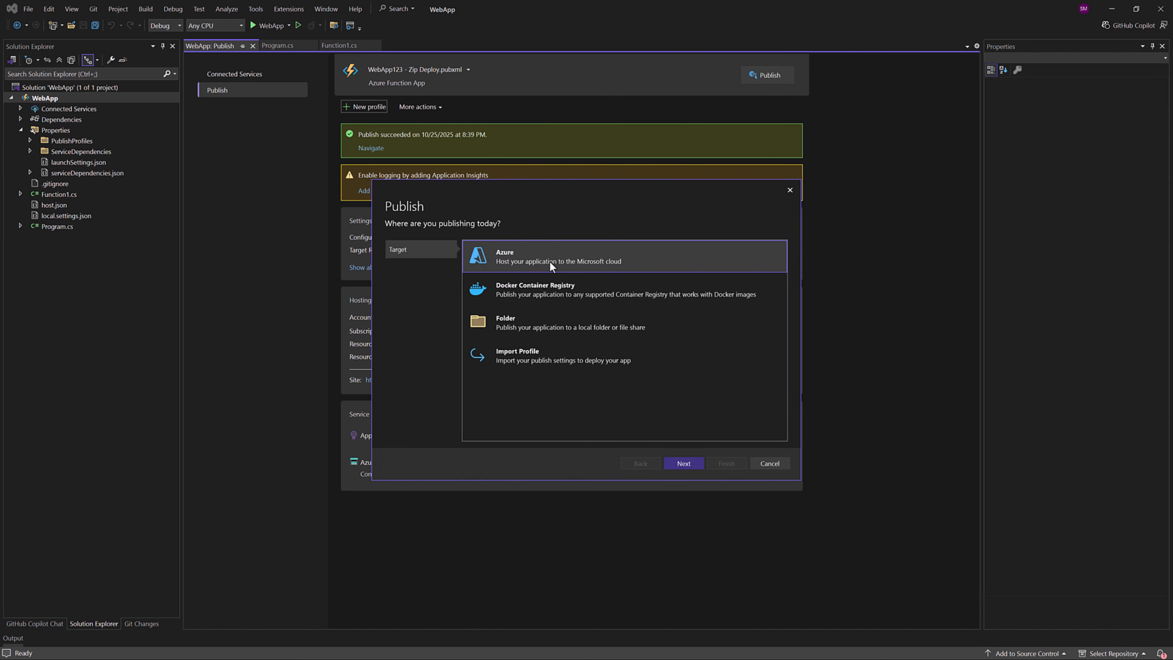
pyautogui.click(687, 466)
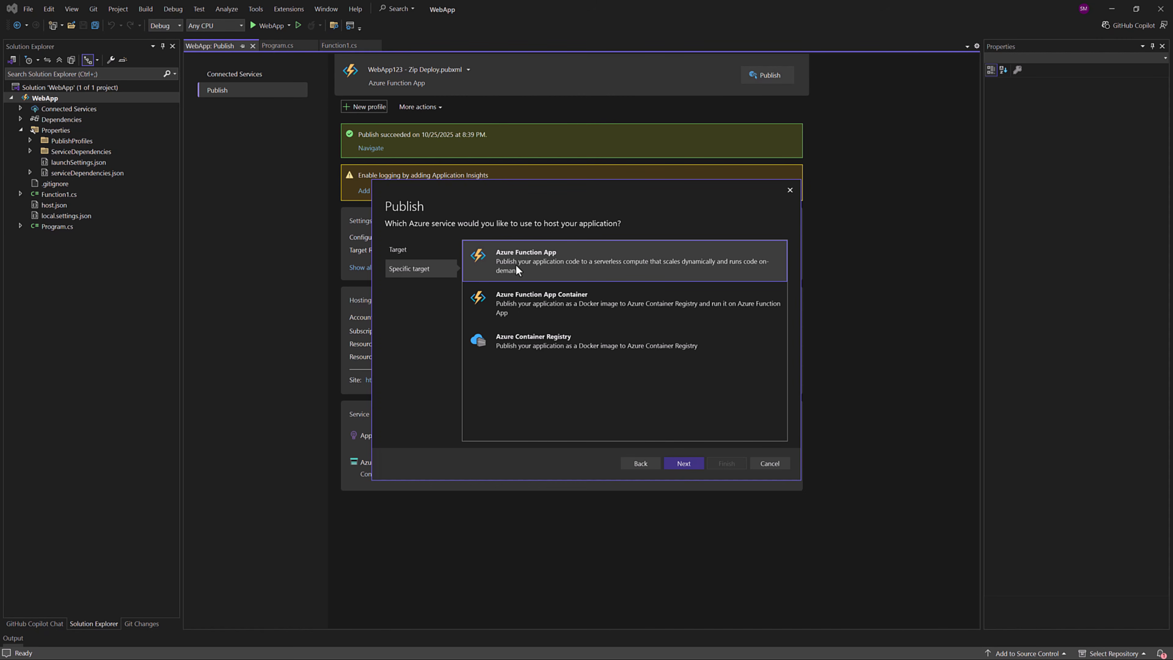
pyautogui.click(688, 467)
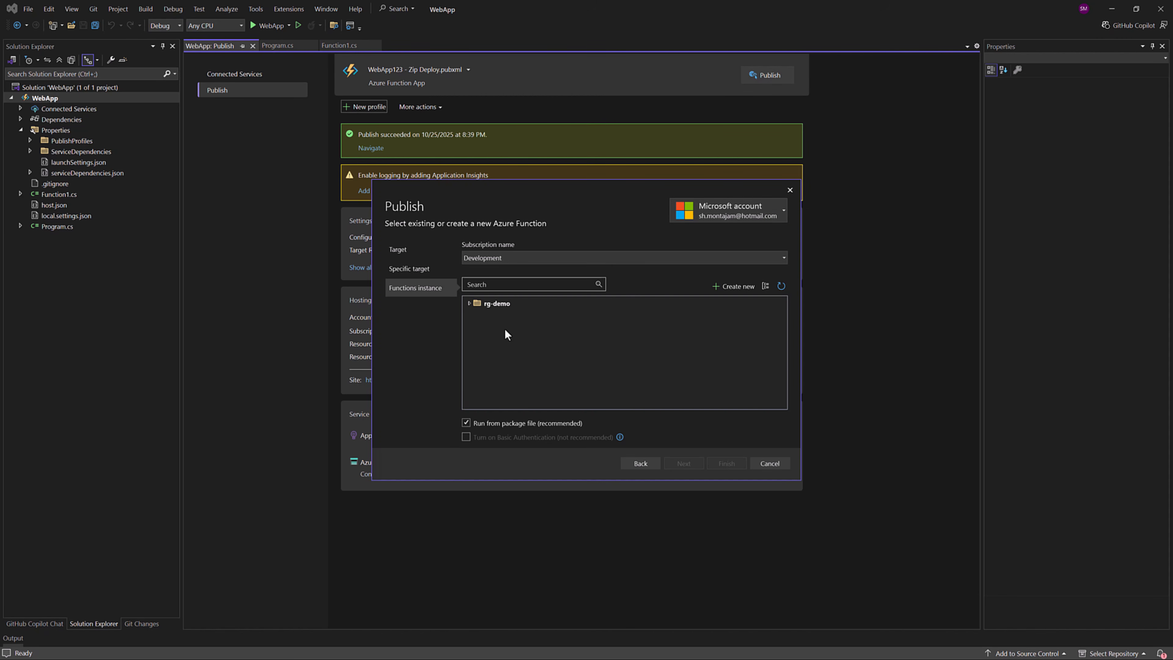
pyautogui.click(469, 304)
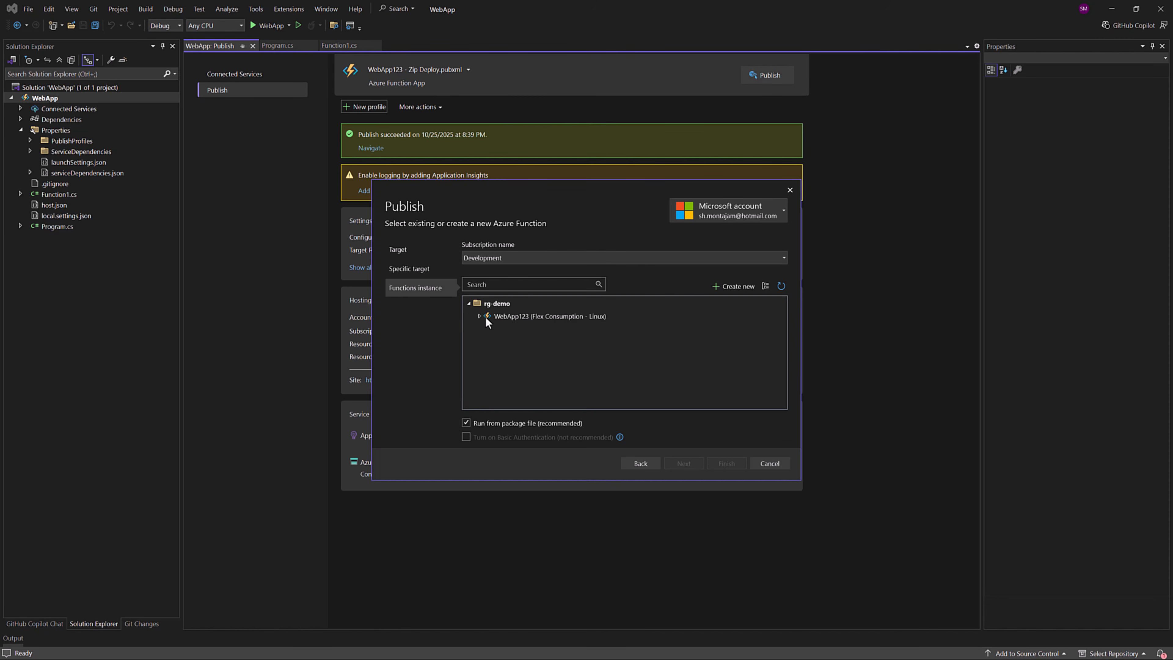
pyautogui.click(507, 318)
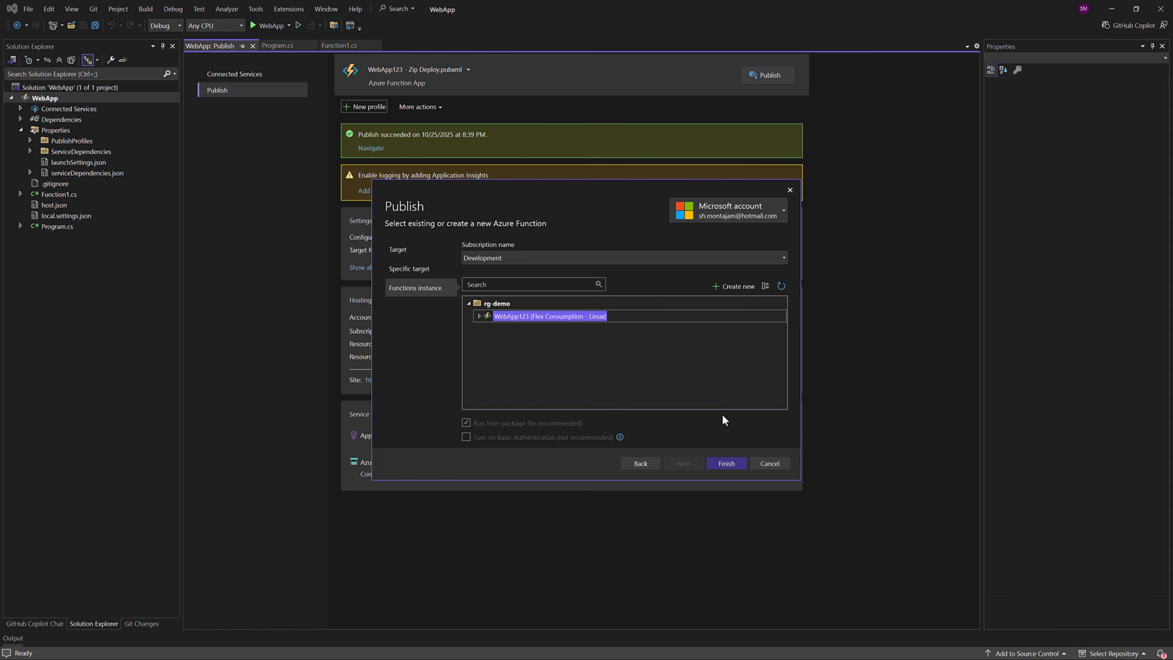
pyautogui.click(731, 465)
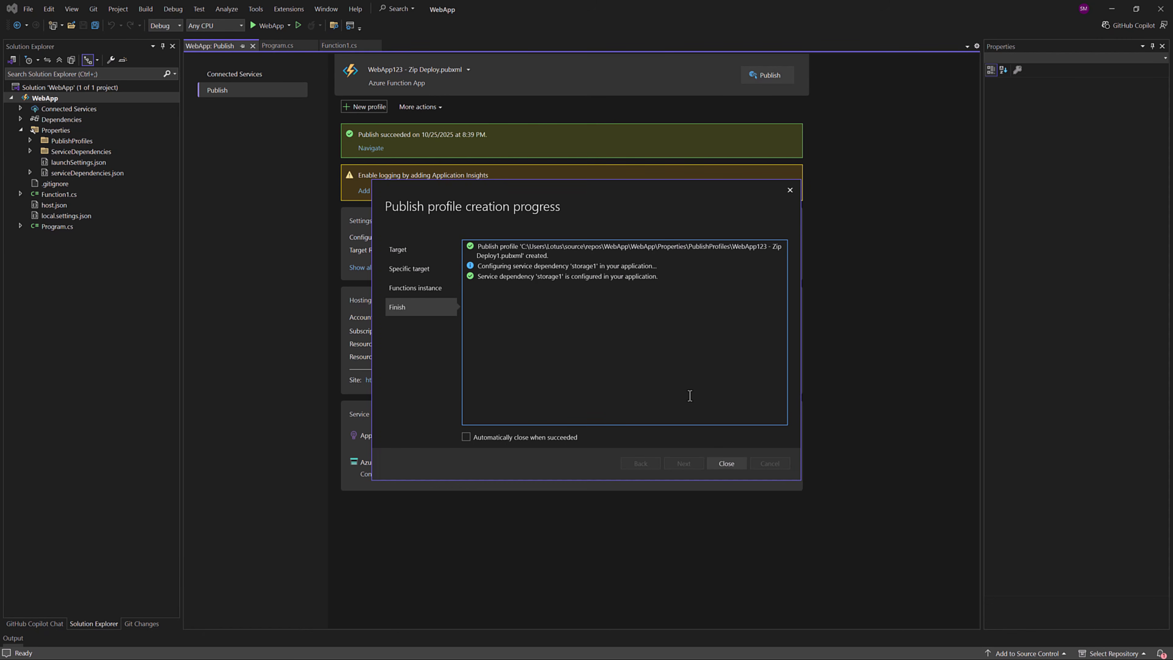
pyautogui.click(733, 463)
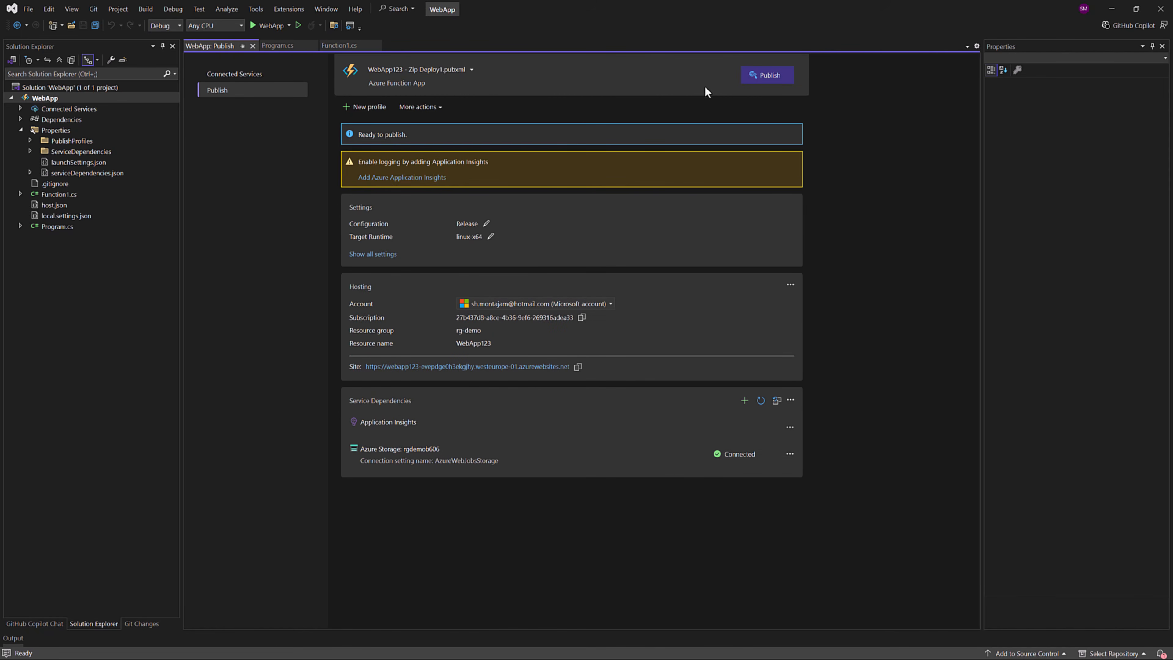
pyautogui.click(770, 76)
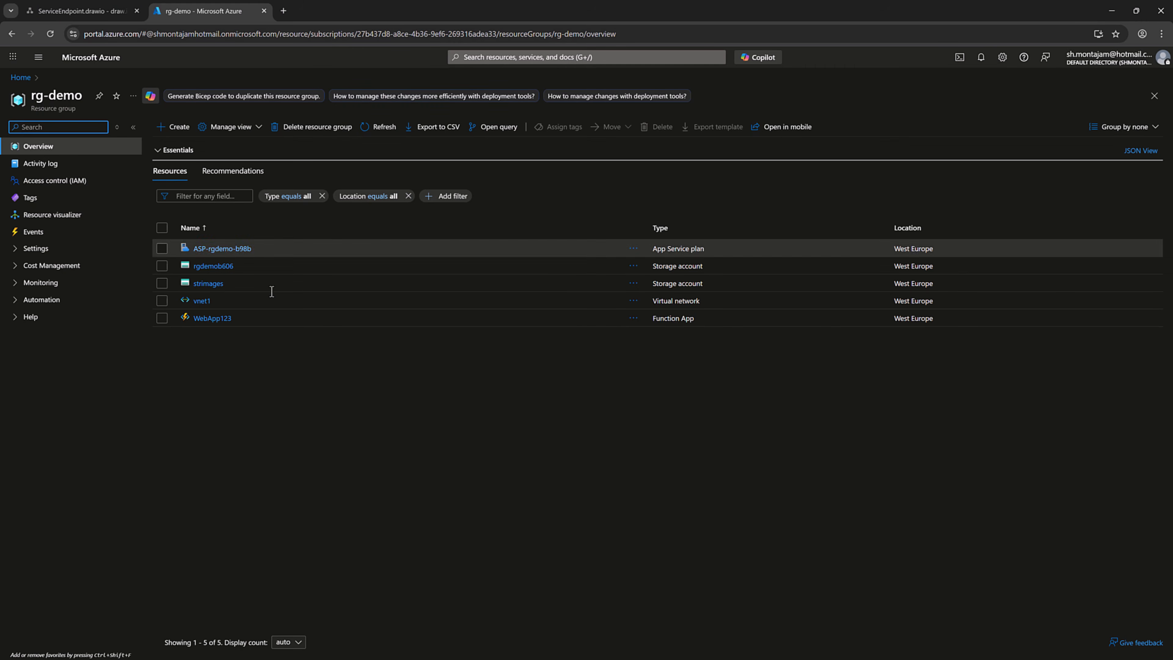
# In the Azure portal, open the GetImage function of WebApp123 and copy its function URL for the _master host key
pyautogui.click(212, 320)
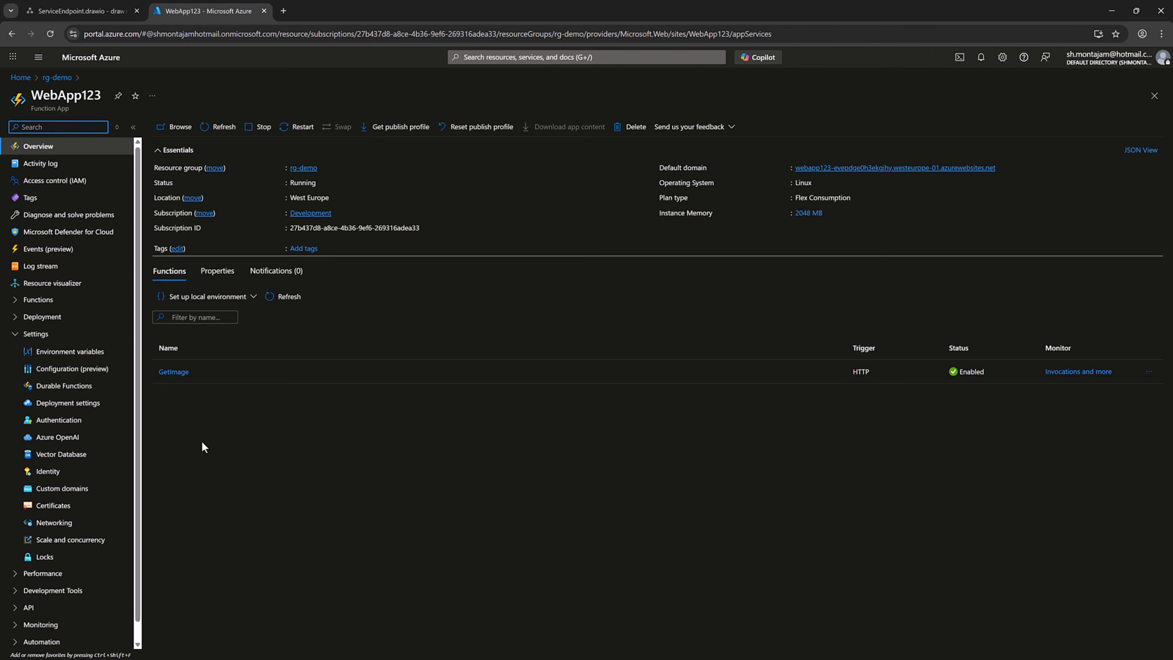
pyautogui.click(179, 376)
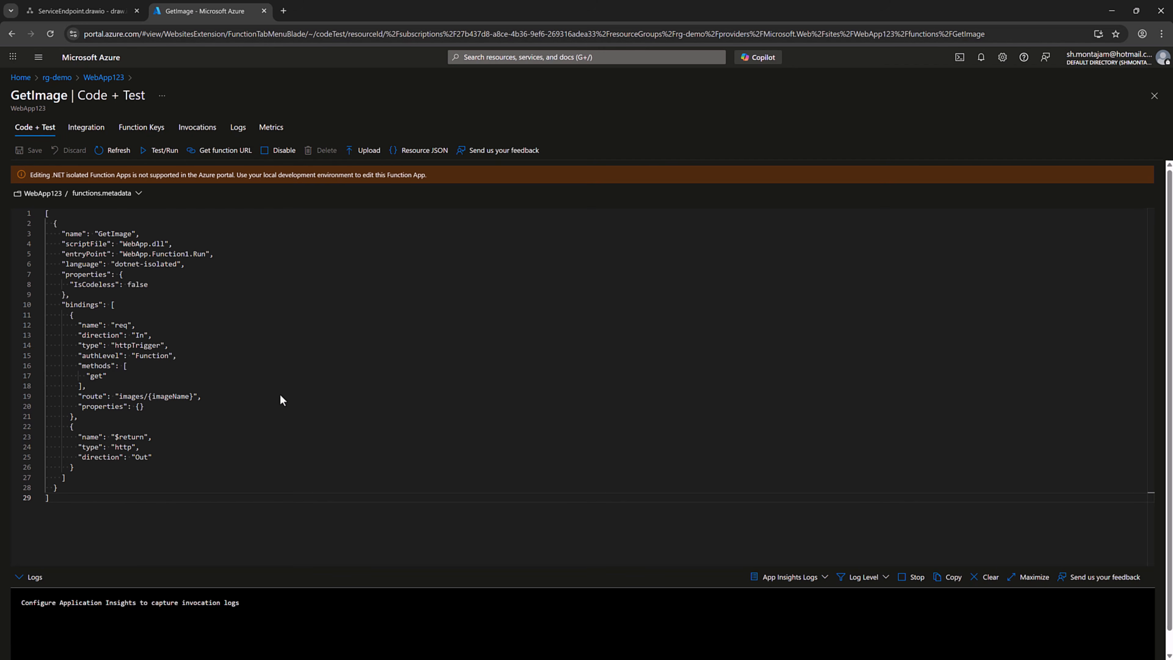
pyautogui.click(222, 160)
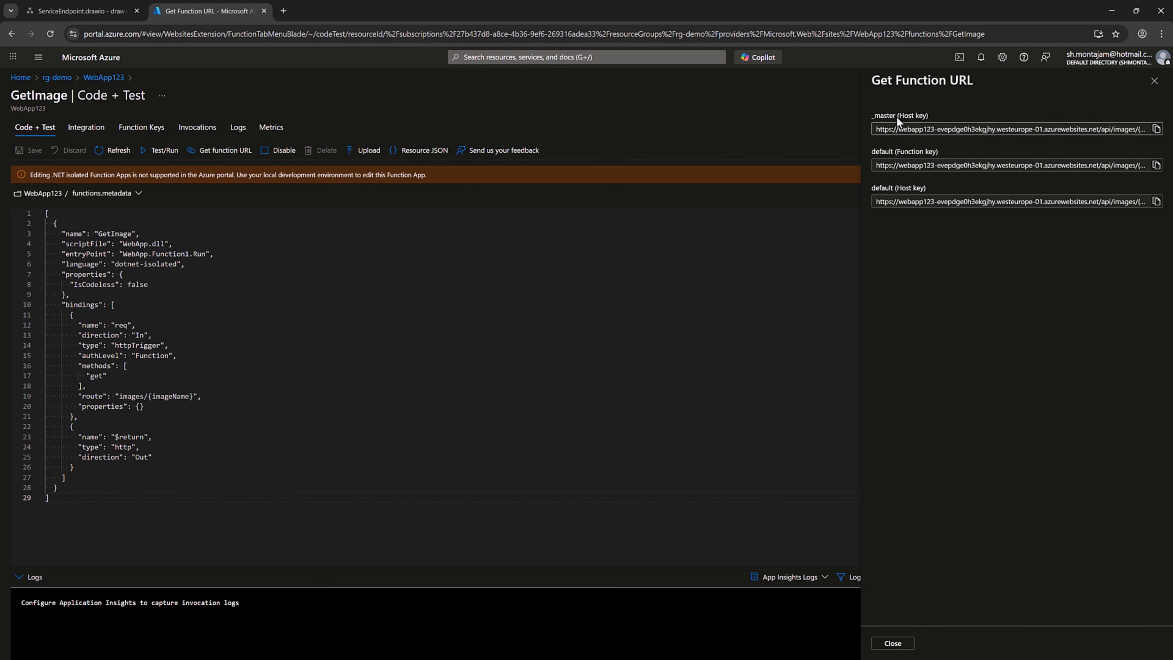
pyautogui.click(1157, 130)
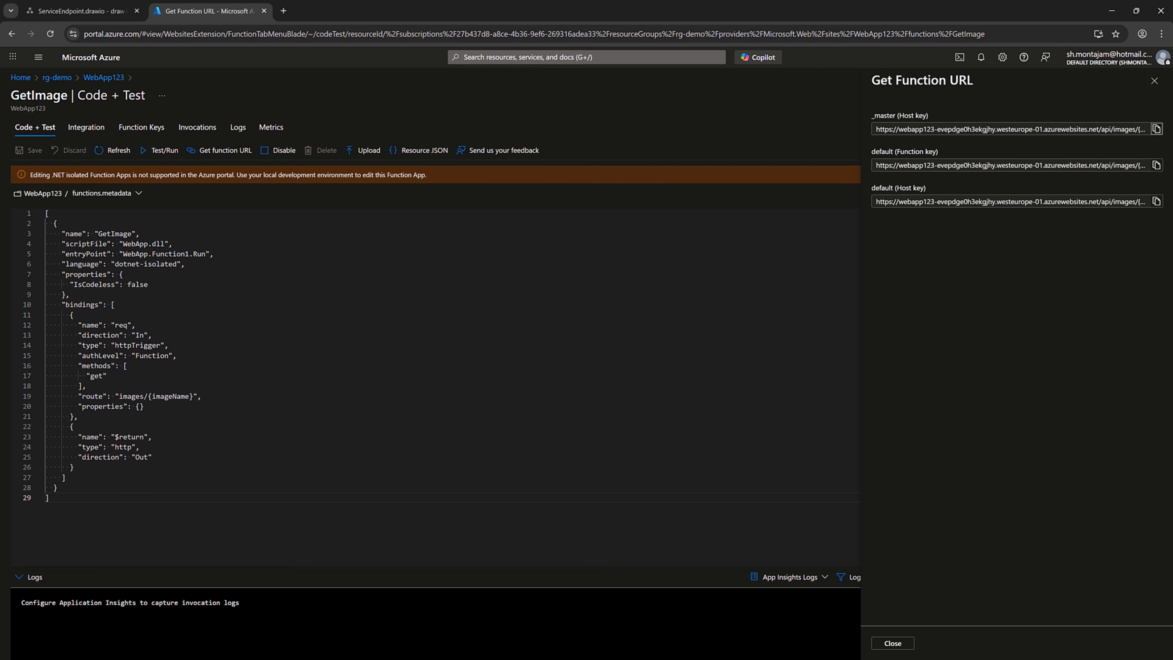
# Switch to Postman, maximize its window and paste the copied function URL with its host key into the Get Image request's URL
pyautogui.hotkey('alt', 'Tab')
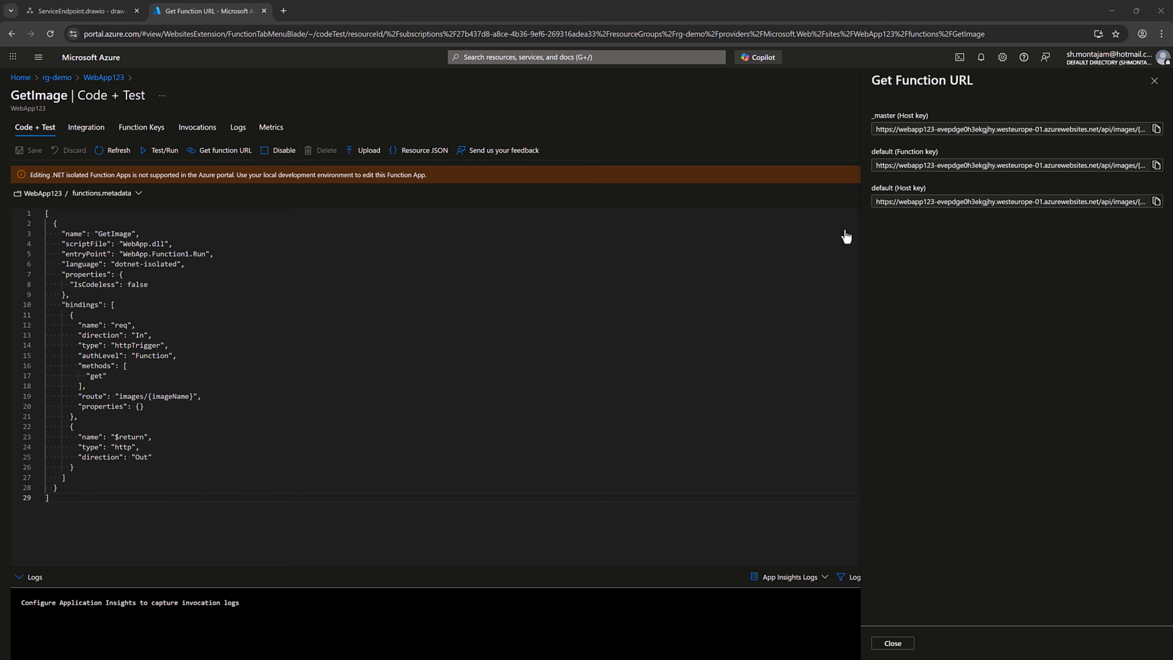
pyautogui.moveTo(844, 231); pyautogui.dragTo(457, 118)
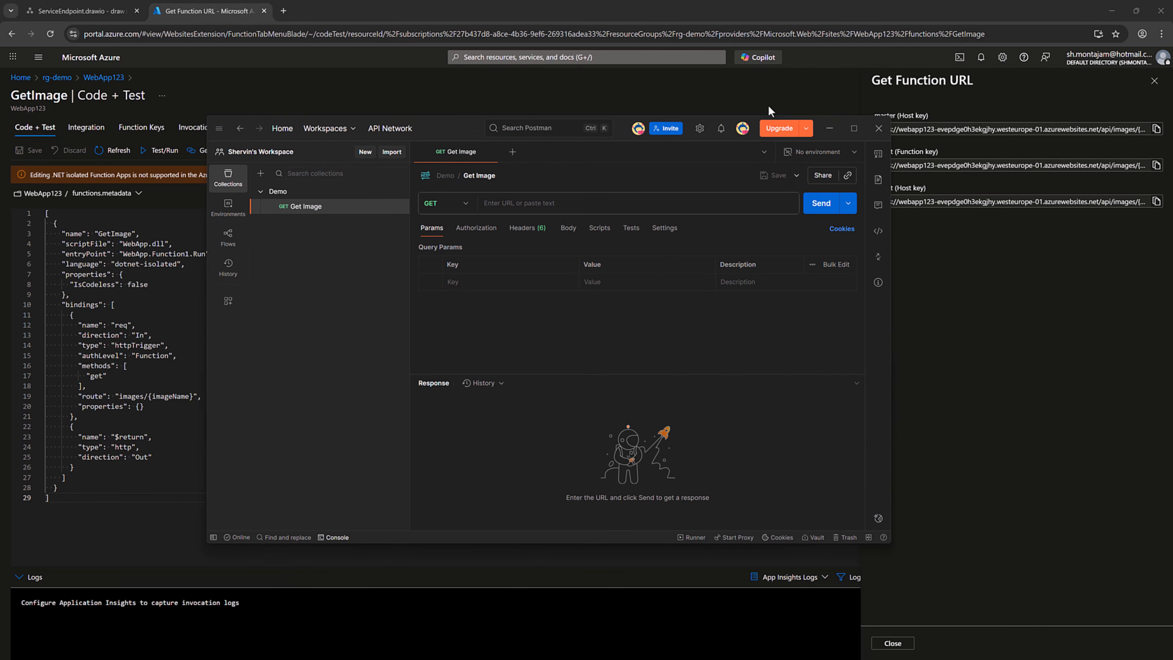
pyautogui.click(855, 129)
pyautogui.click(373, 86)
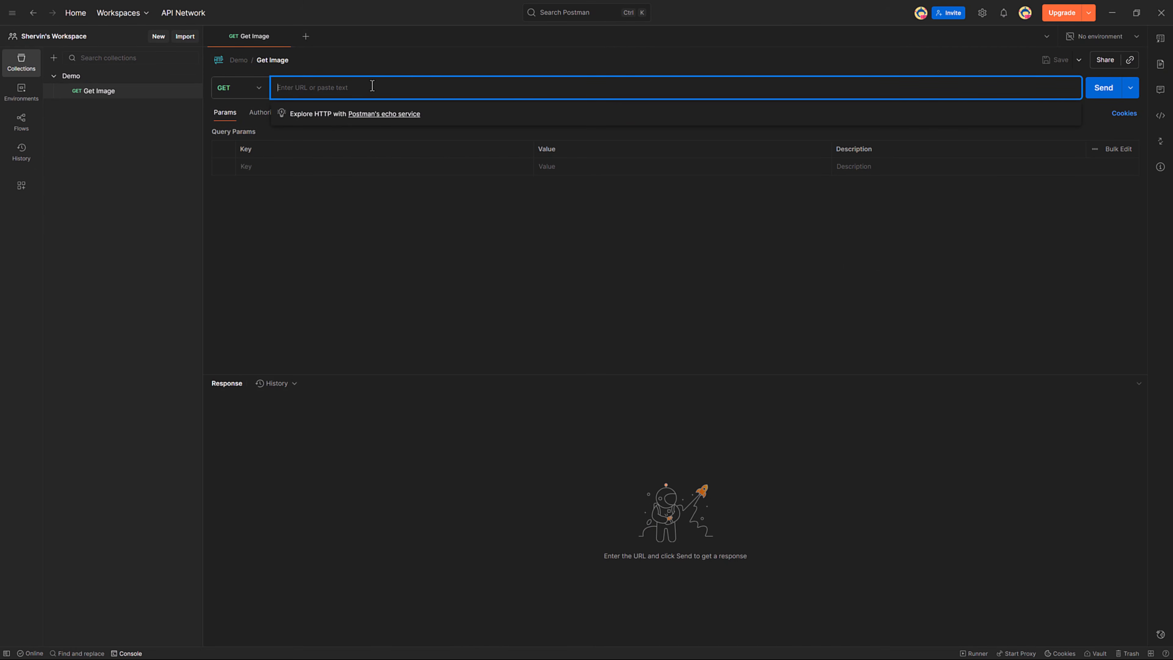
pyautogui.hotkey('ctrl', 'v')
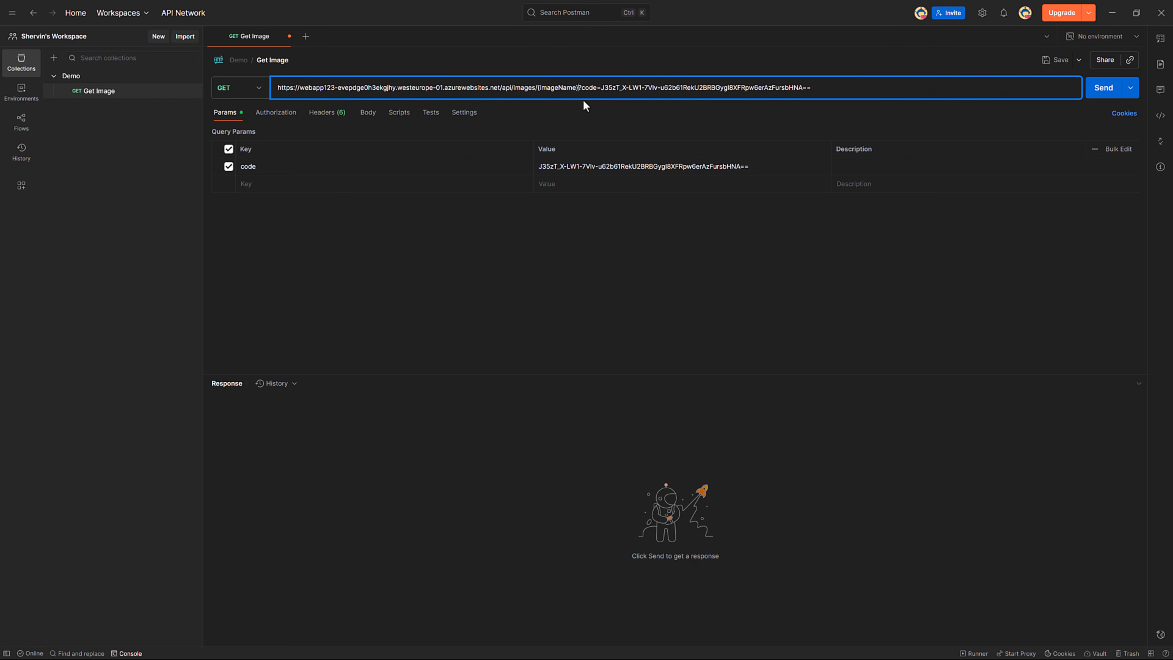
# Replace the imageName placeholder in the Get Image request's URL with image1.jpg and save the request
pyautogui.press('BackSpace')
pyautogui.press('BackSpace')
pyautogui.press('BackSpace')
pyautogui.press('BackSpace')
pyautogui.press('BackSpace')
pyautogui.press('BackSpace')
pyautogui.press('BackSpace')
pyautogui.press('BackSpace')
pyautogui.press('BackSpace')
pyautogui.press('BackSpace')
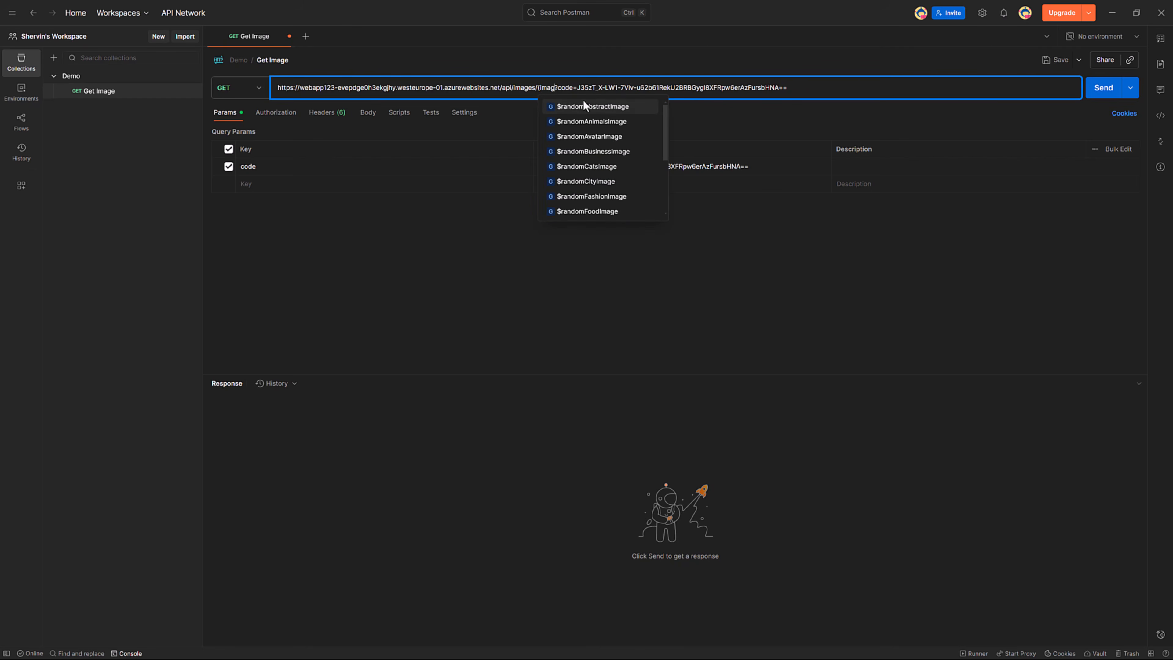
pyautogui.press('BackSpace')
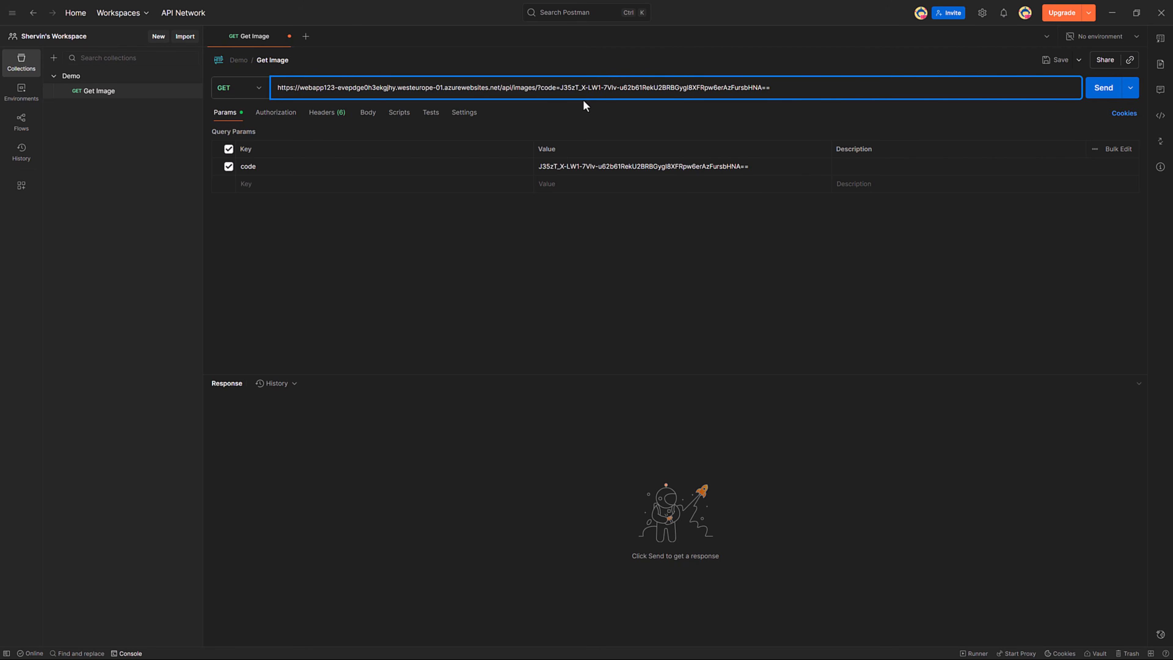
pyautogui.write('images')
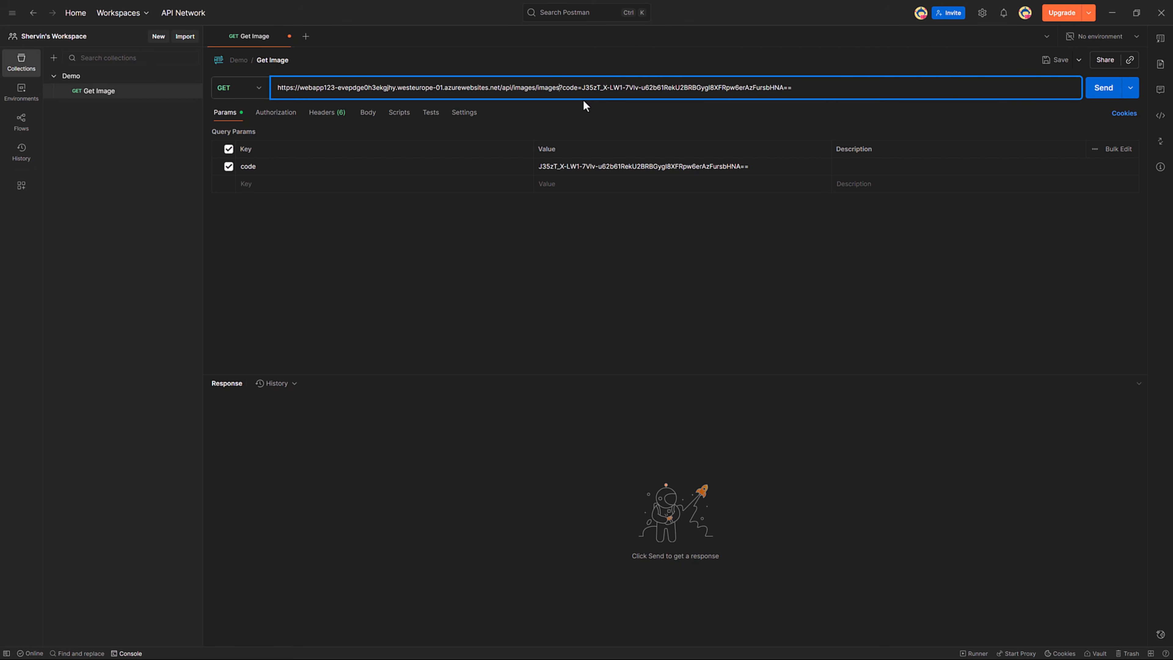
pyautogui.press('BackSpace')
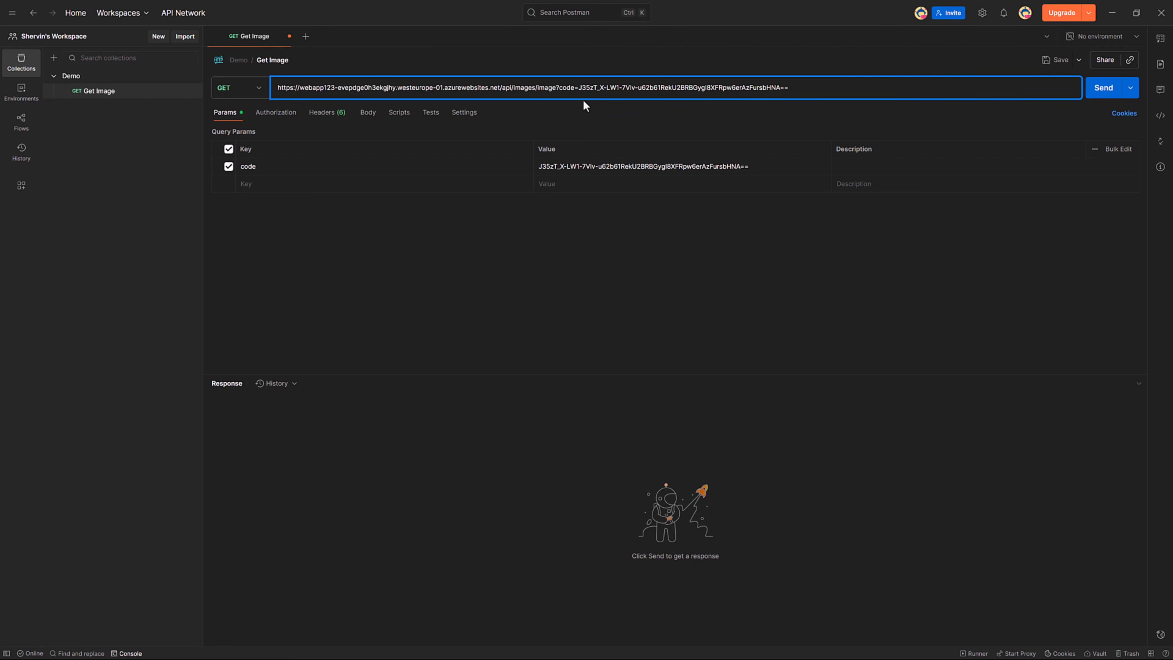
pyautogui.write('1.j')
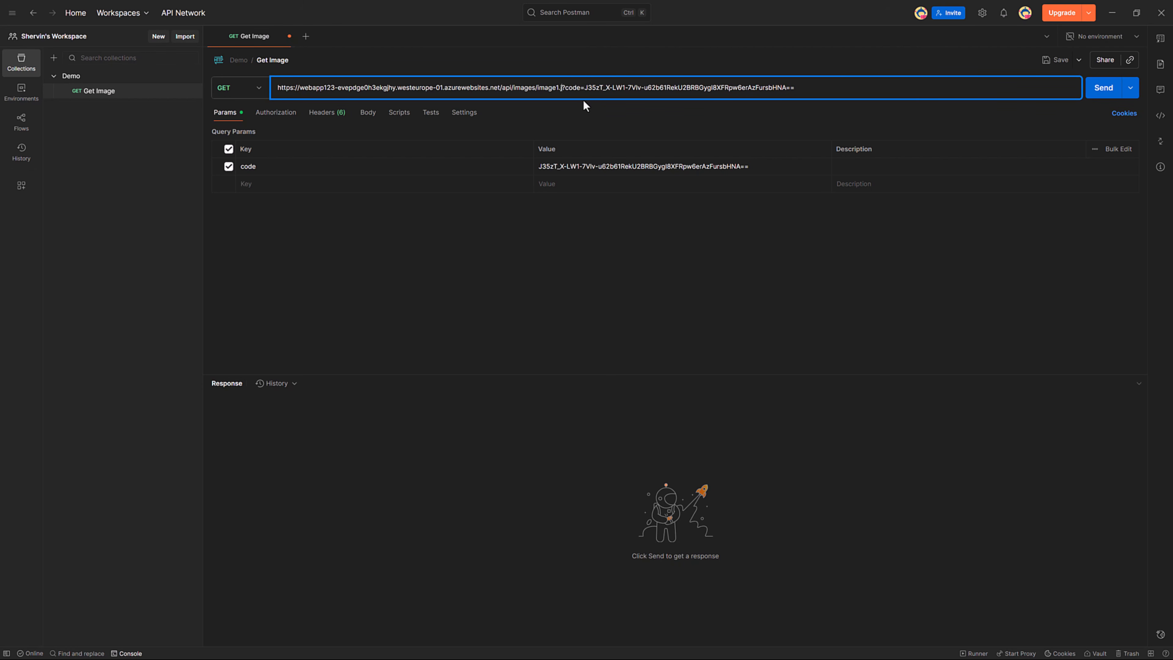
pyautogui.write('pg')
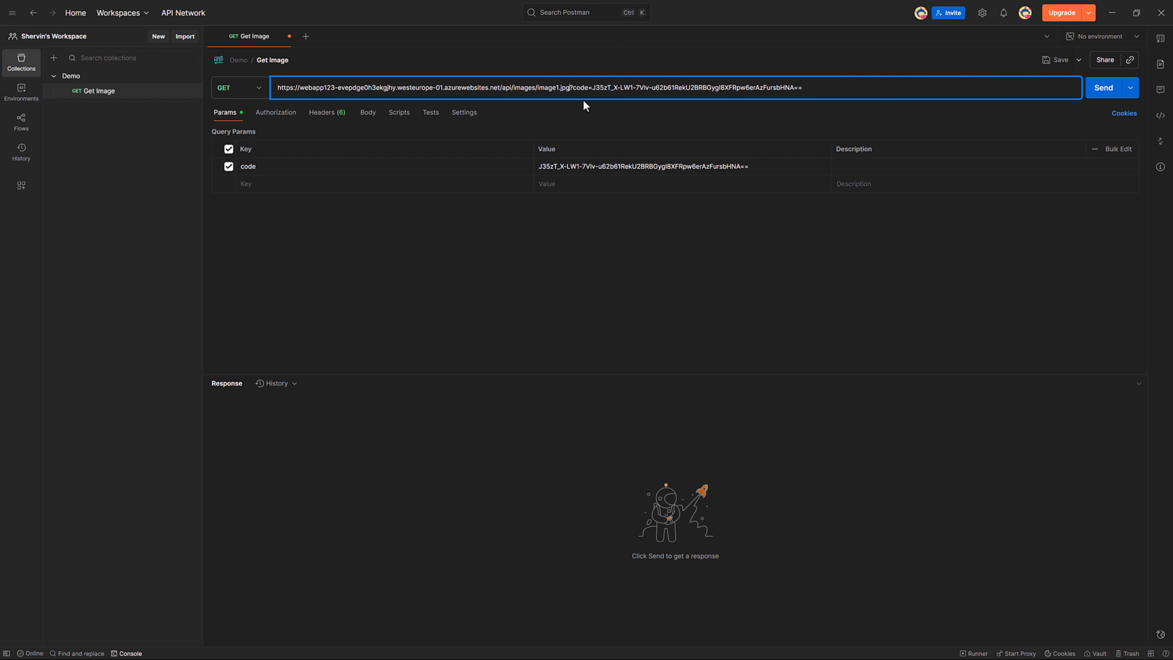
pyautogui.hotkey('ctrl', 's')
# In the Azure portal, open the access keys of the strimages storage account in rg-demo and copy the key1 connection string
pyautogui.hotkey('alt', 'Tab')
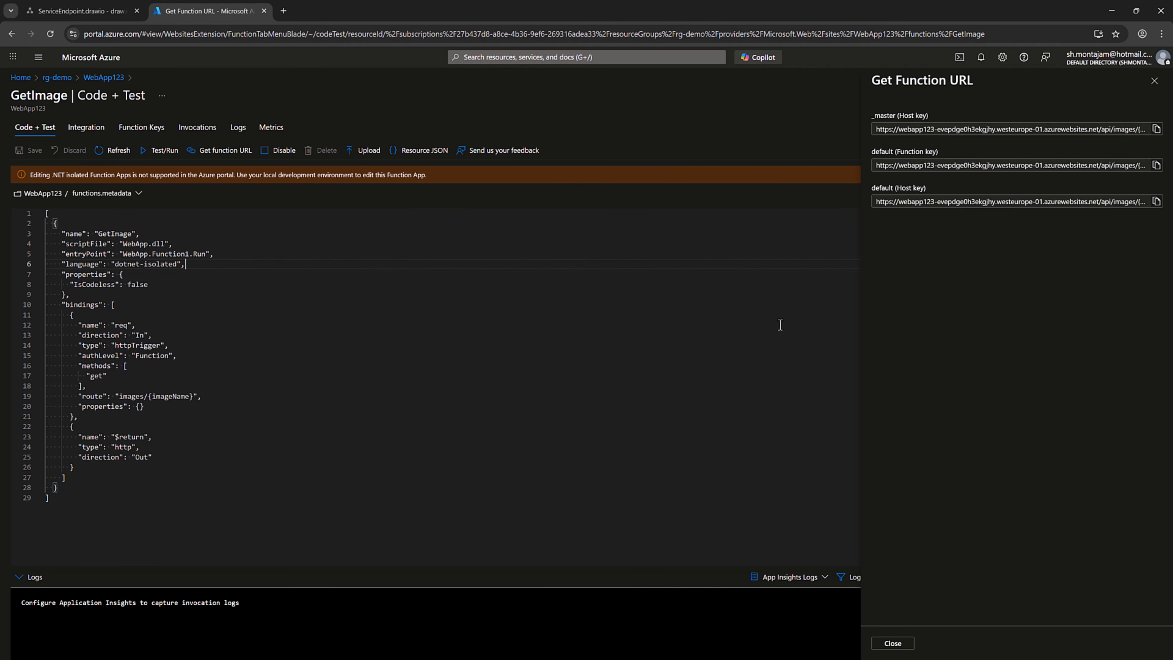
pyautogui.click(55, 78)
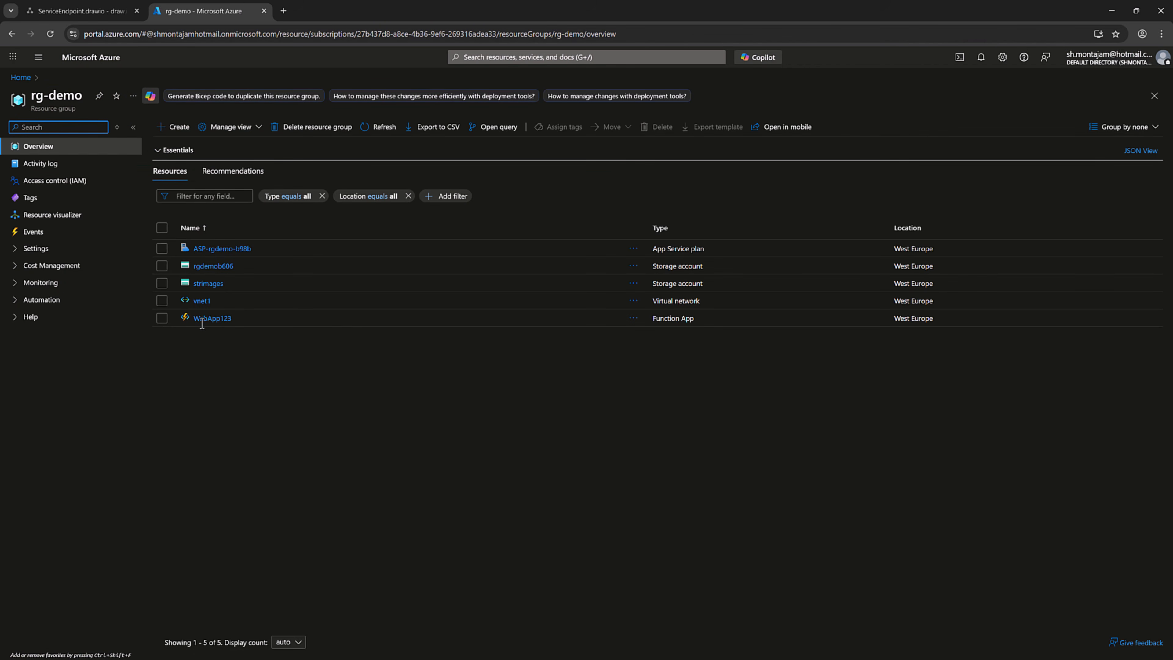
pyautogui.click(208, 284)
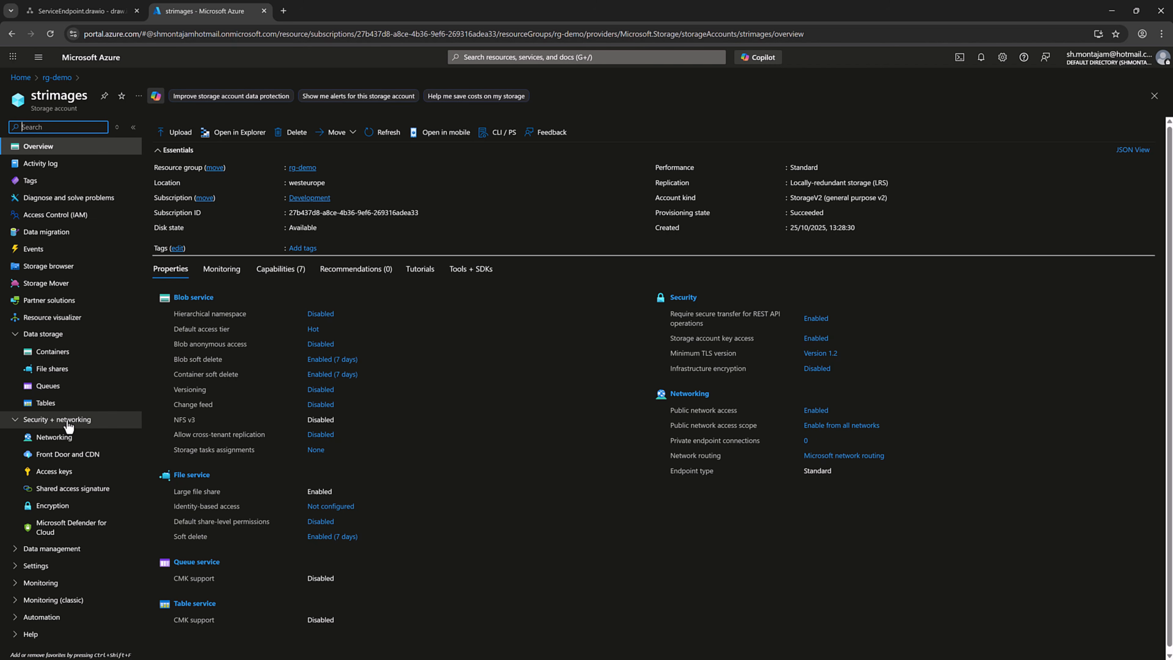
pyautogui.click(52, 476)
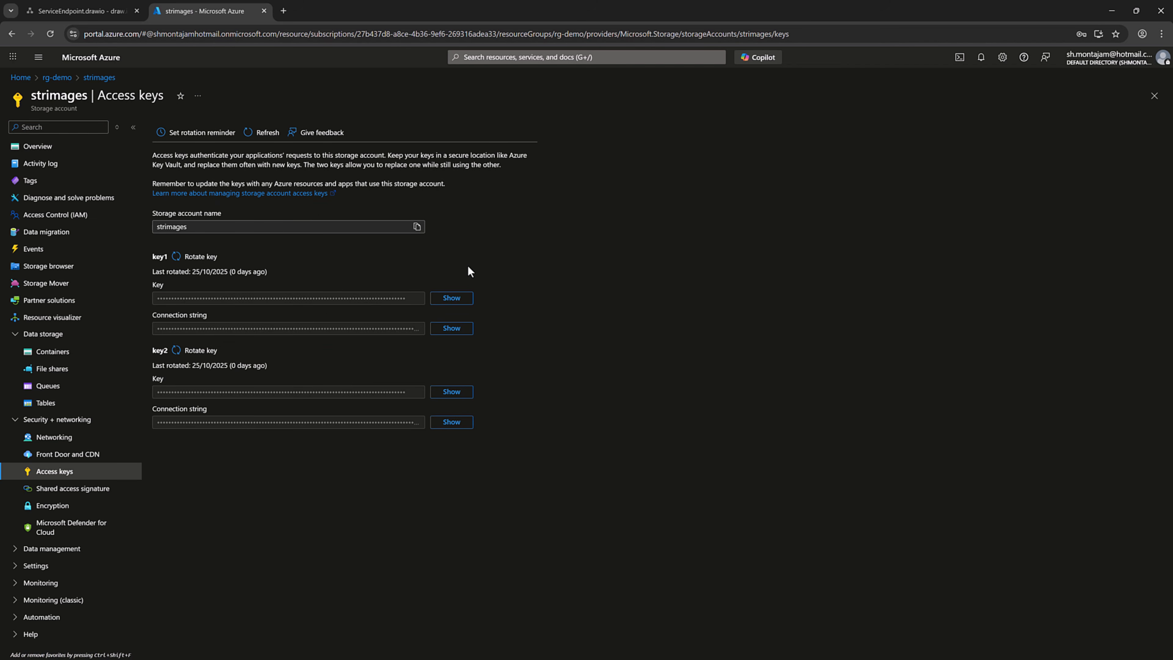
pyautogui.click(452, 329)
pyautogui.click(417, 329)
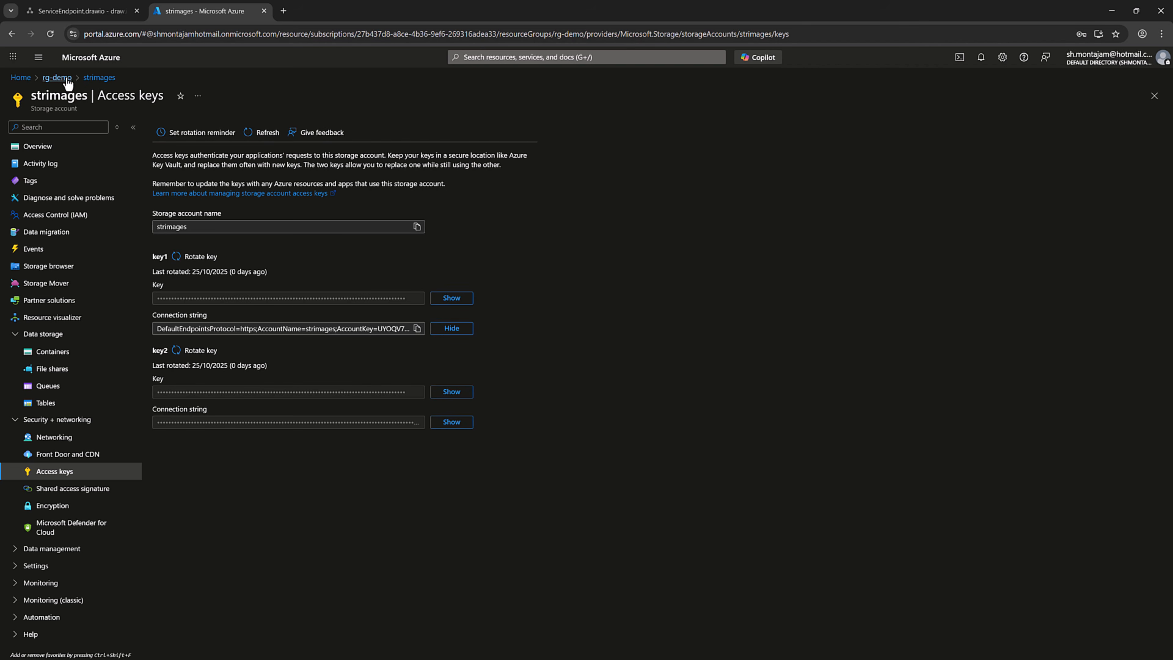
# Add an app setting named BlobConnectionString to the WebApp123 environment variables, pasting the copied storage connection string as its value
pyautogui.click(57, 77)
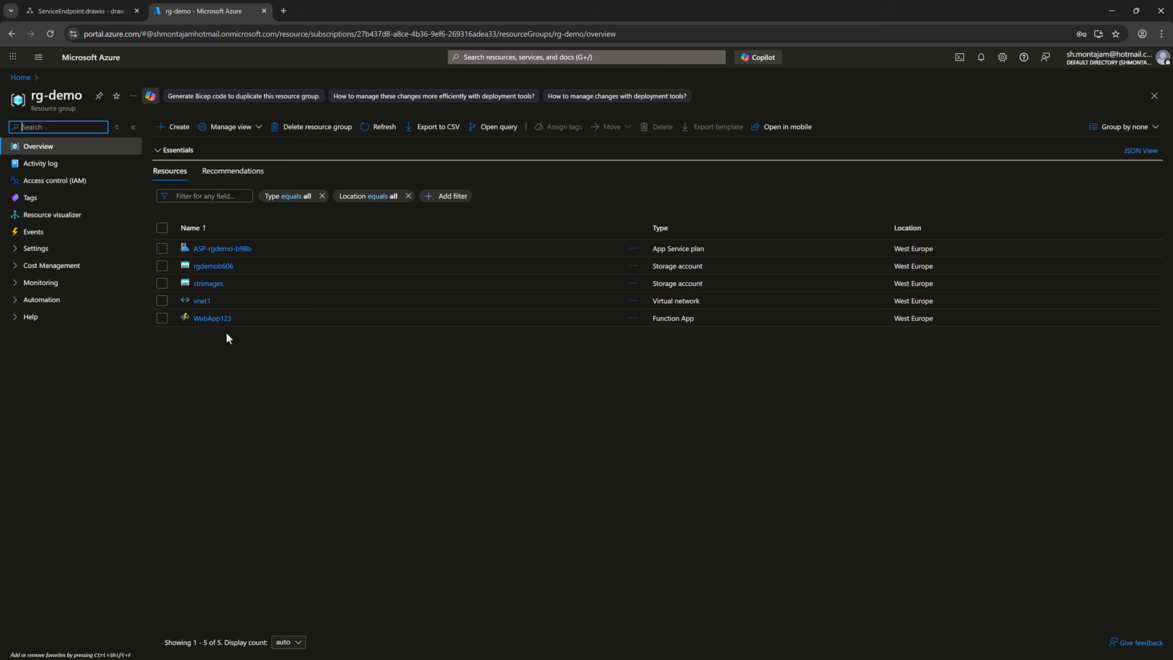
pyautogui.click(218, 319)
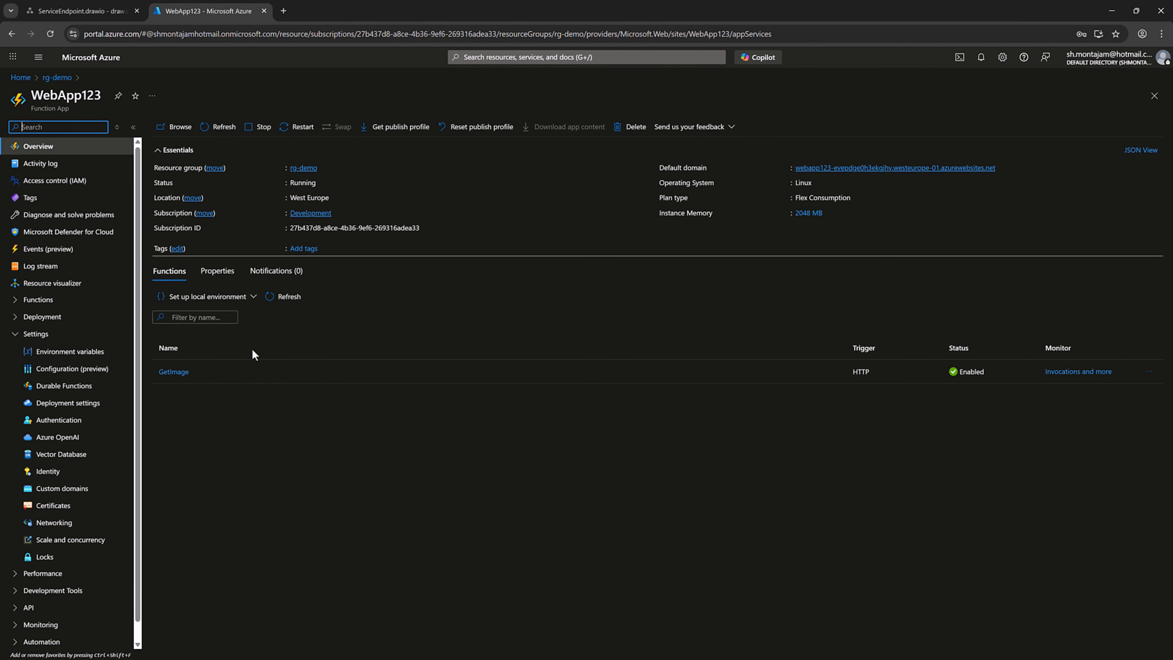
pyautogui.click(53, 354)
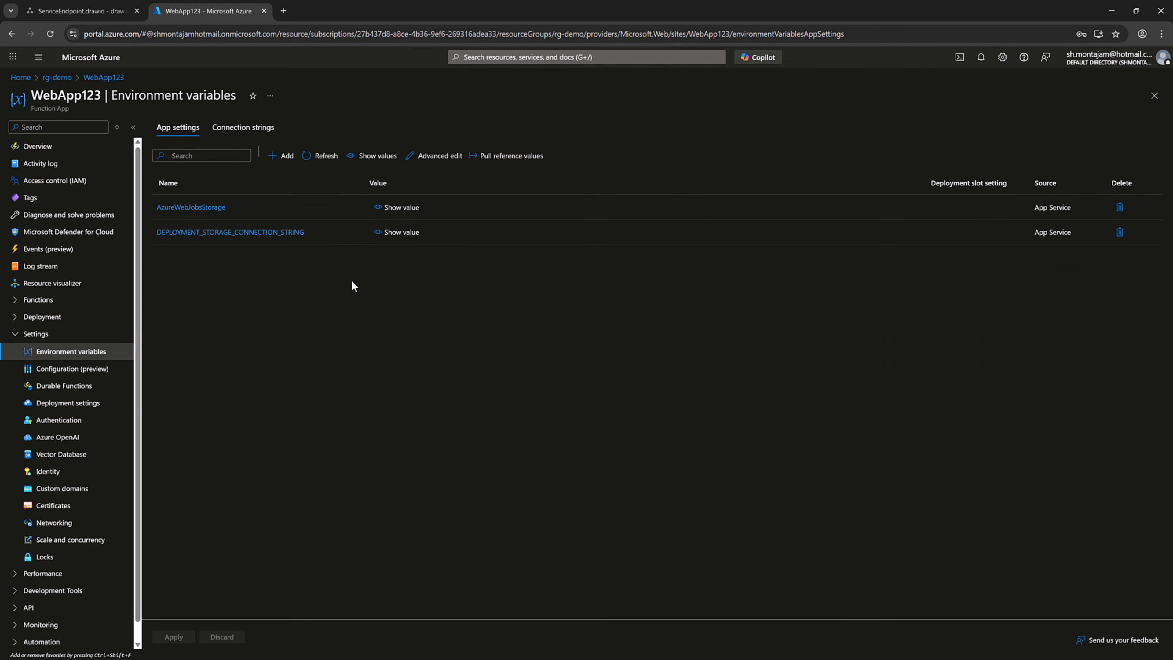
pyautogui.click(279, 156)
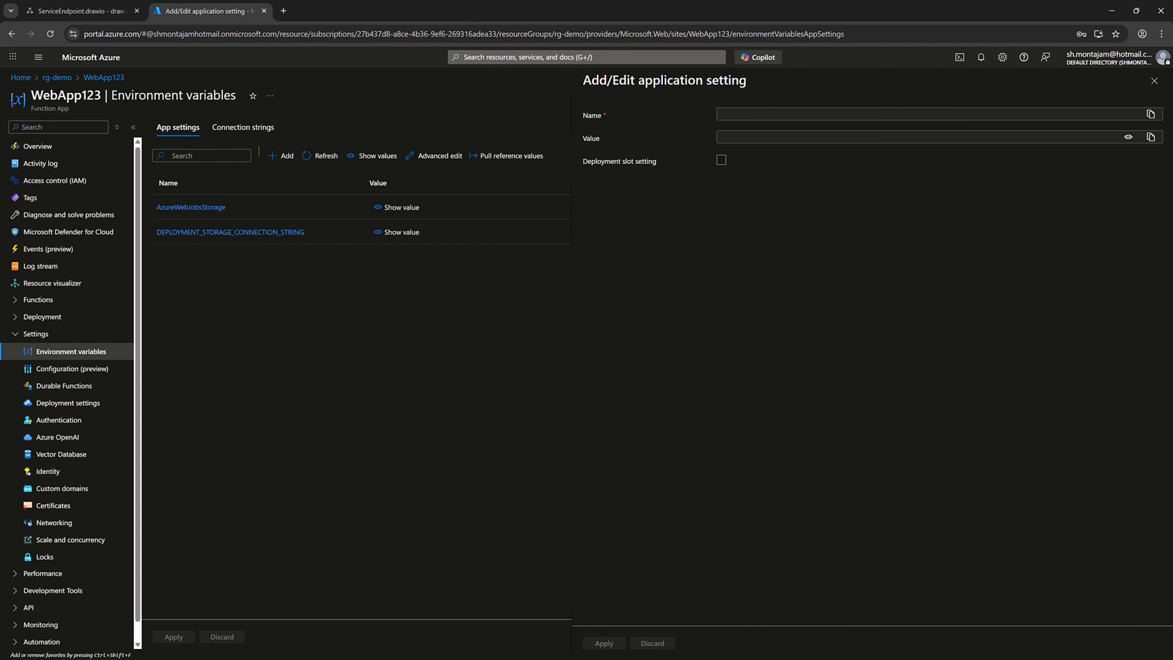
pyautogui.hotkey('alt', 'Tab')
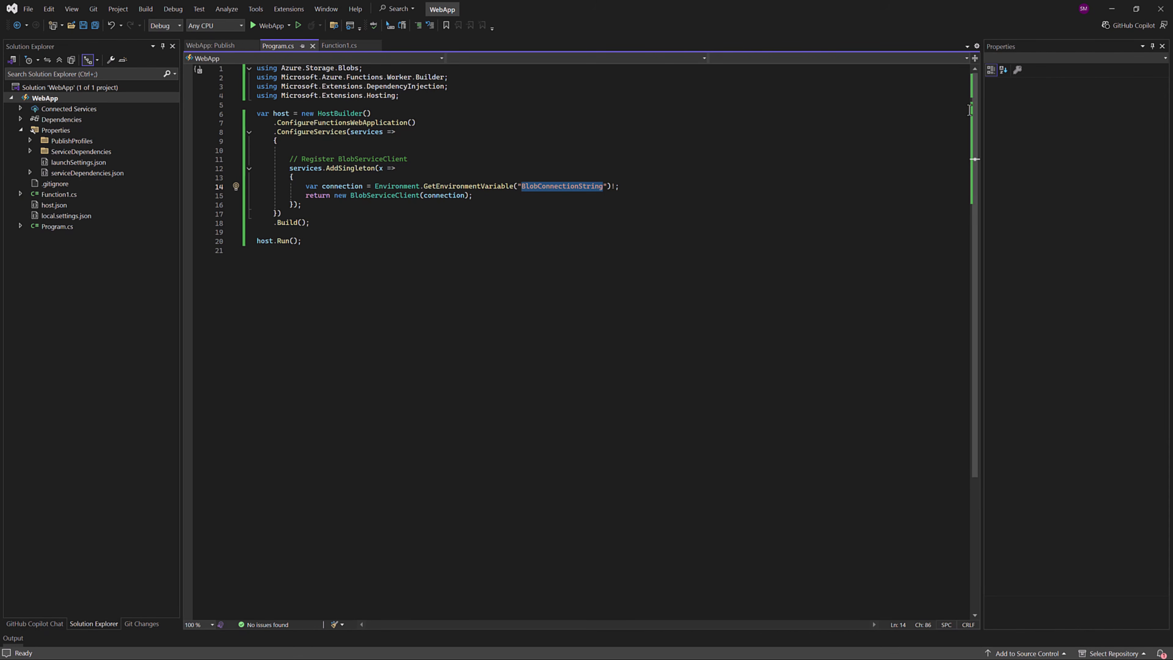
pyautogui.click(1114, 10)
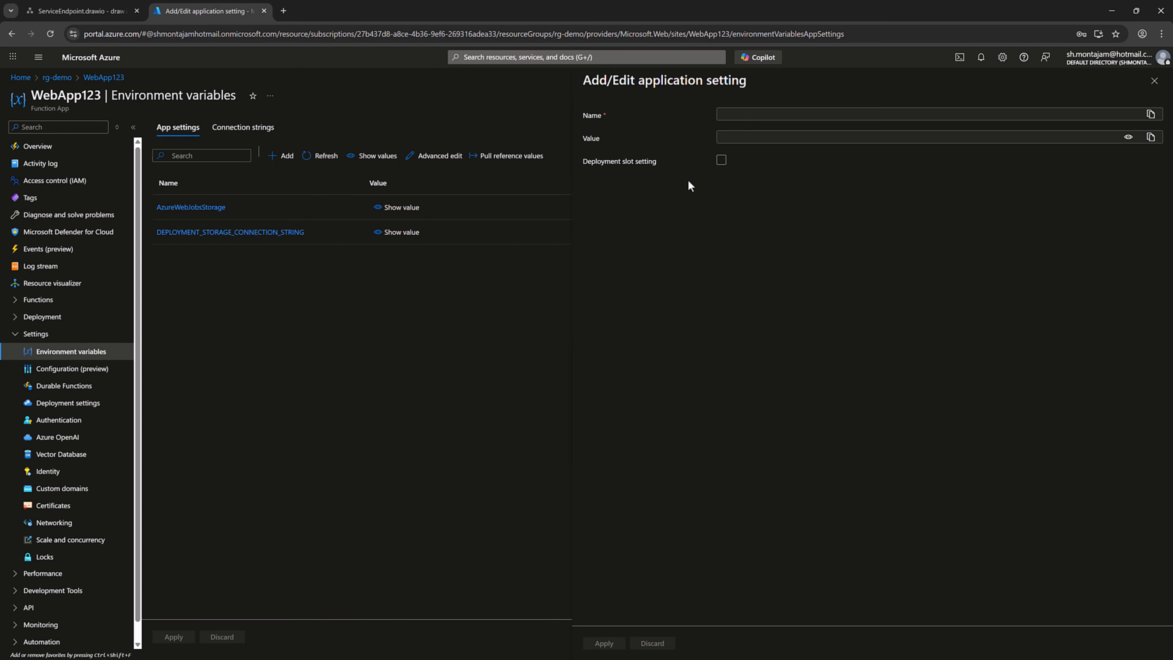
pyautogui.click(742, 114)
pyautogui.write('B')
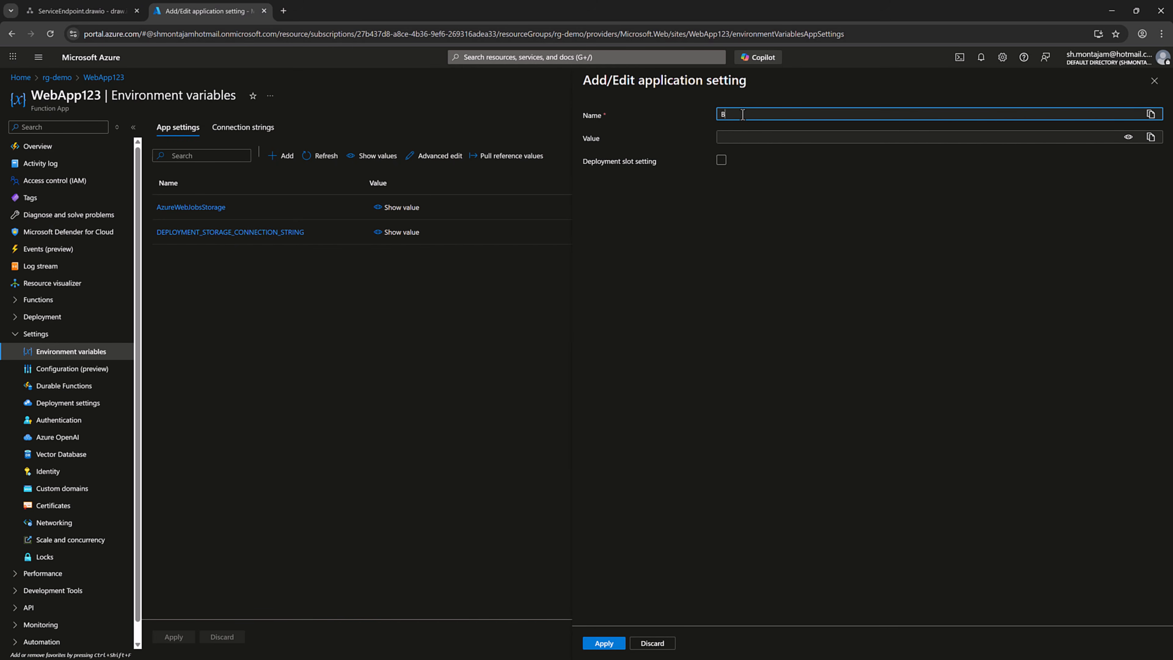
pyautogui.write('lobConnectionString')
pyautogui.click(772, 137)
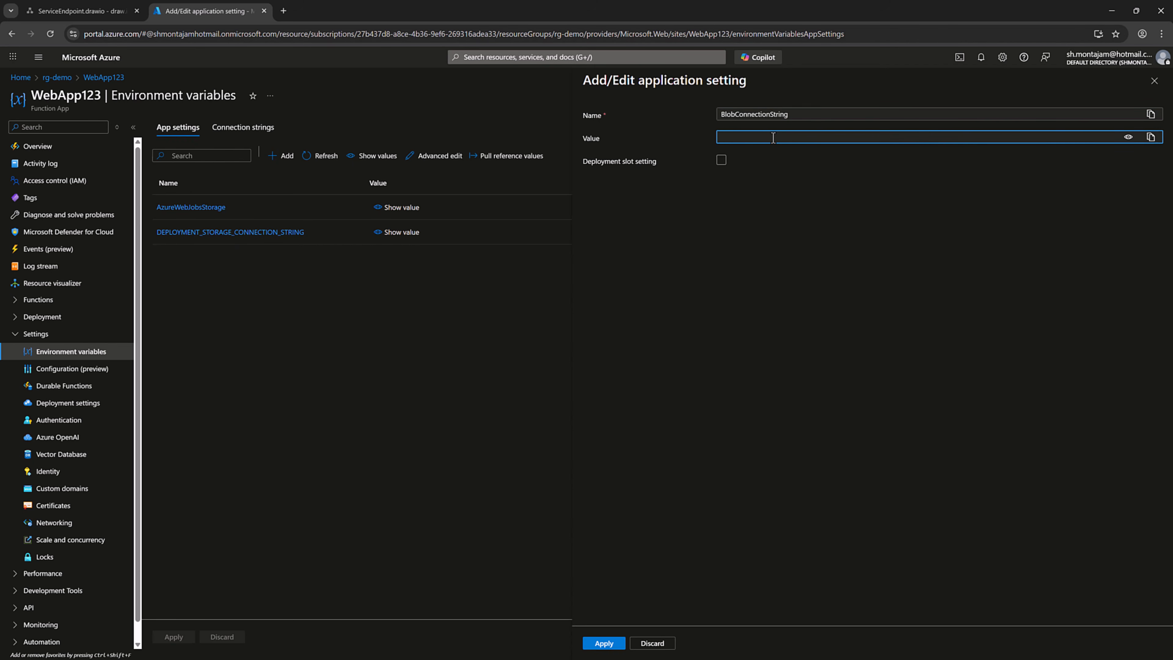
pyautogui.hotkey('ctrl', 'v')
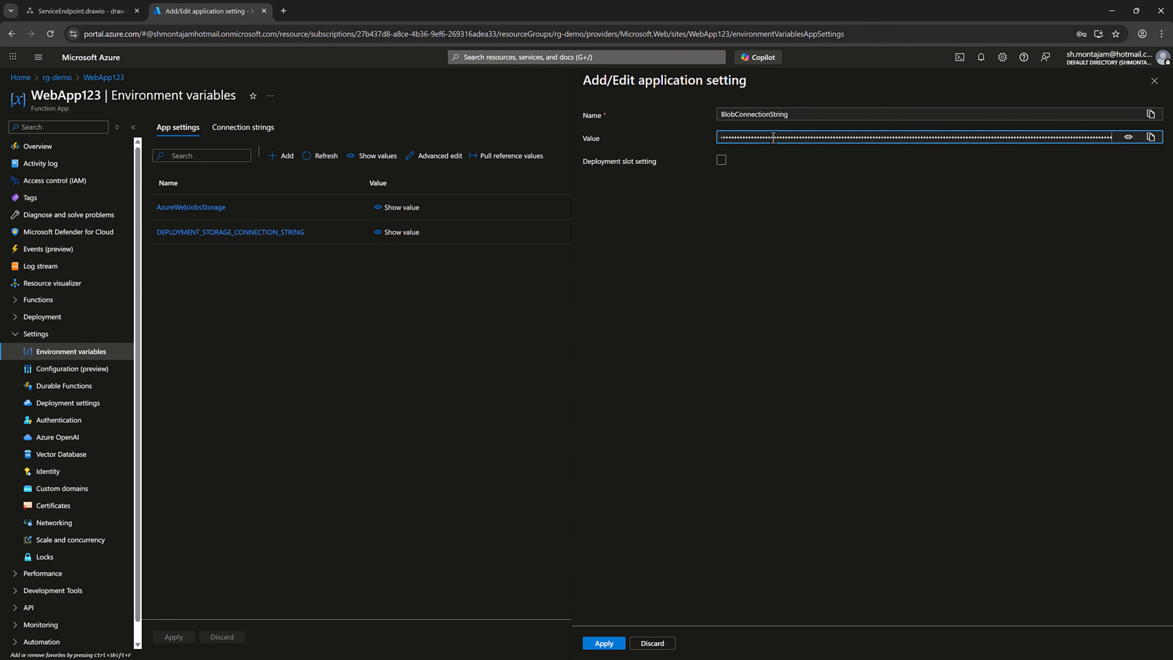
pyautogui.click(604, 643)
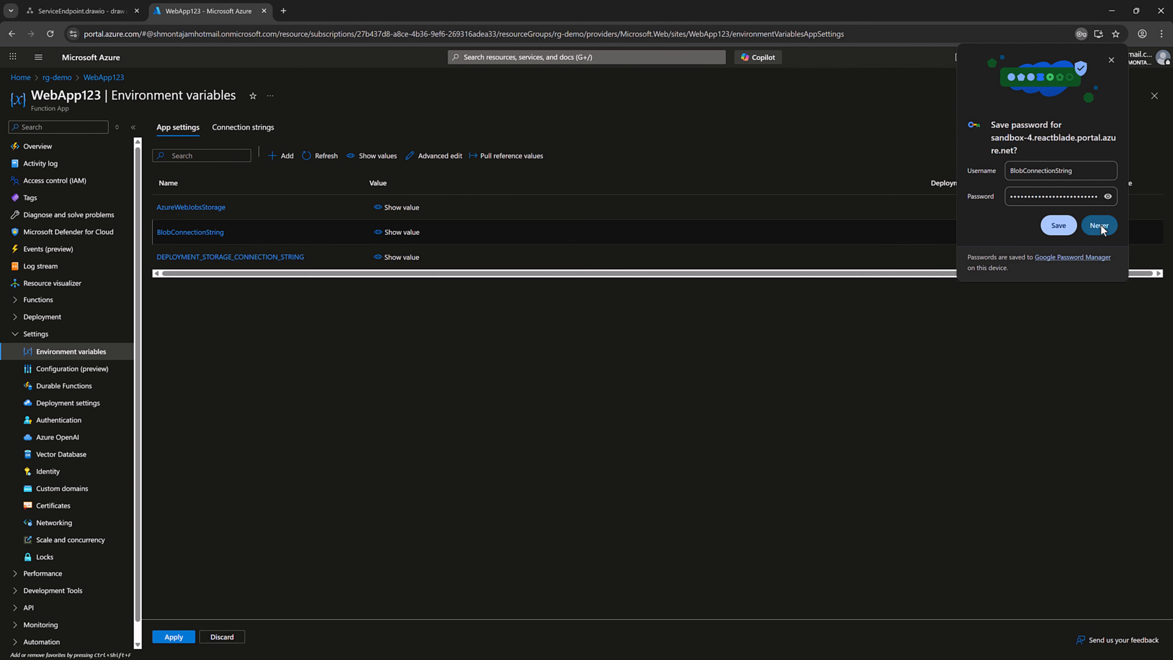
# Decline the browser's offer to save the password and apply the changed WebApp123 app settings, confirming the possible restart
pyautogui.click(1101, 226)
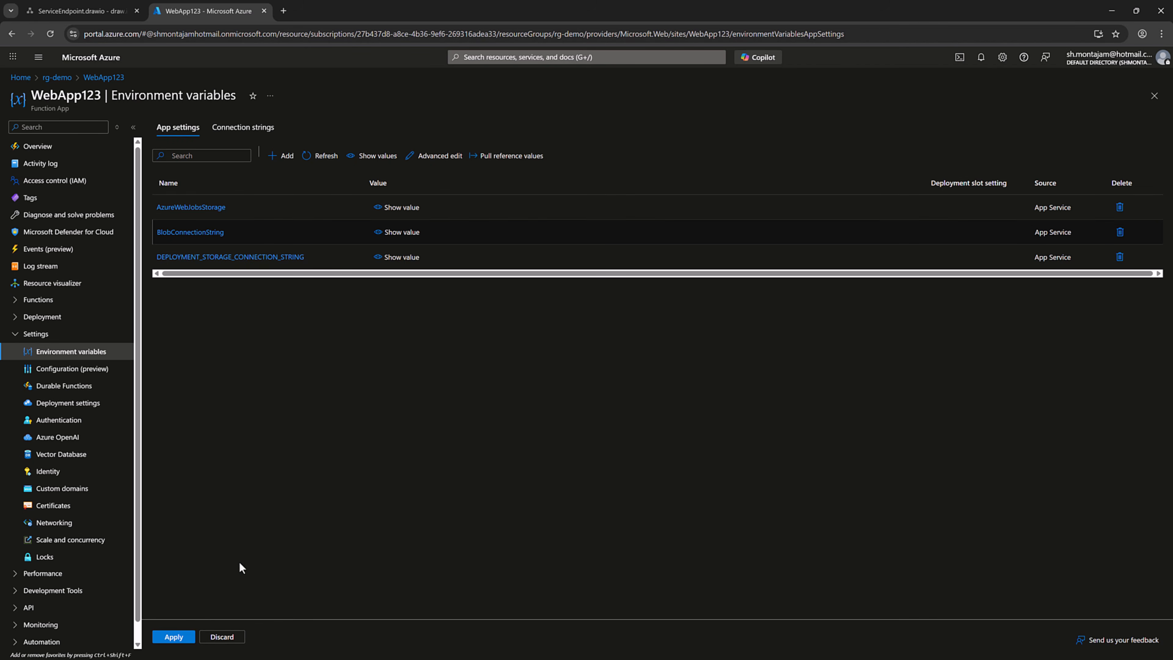
pyautogui.click(183, 638)
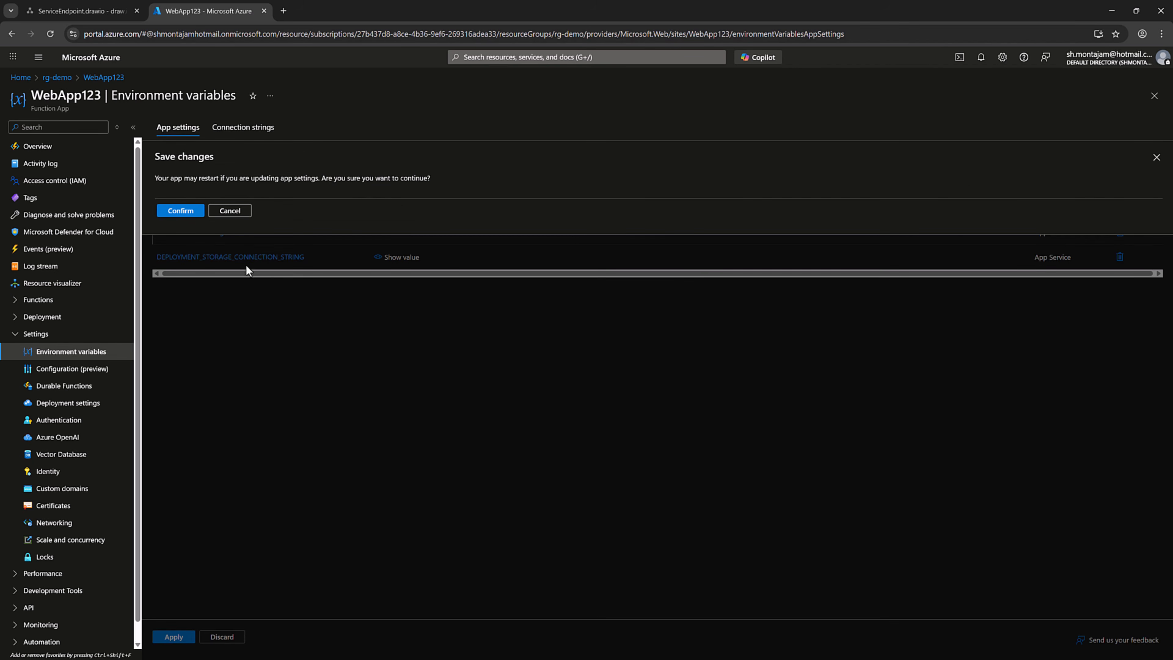
pyautogui.click(184, 212)
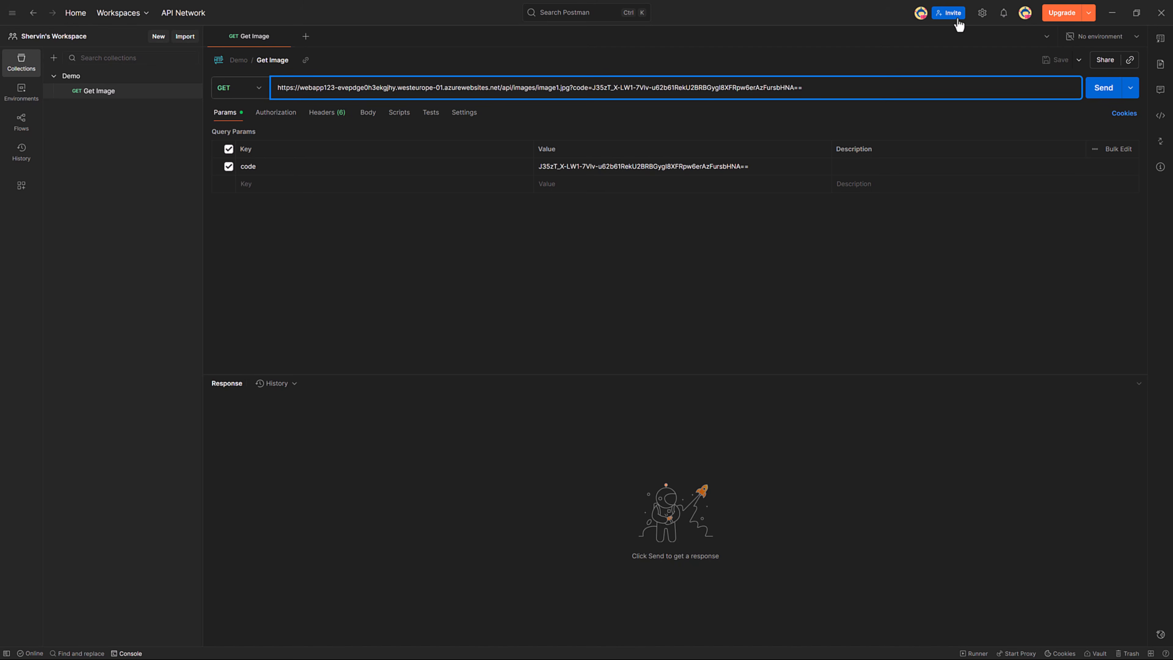
# In Postman, send the Get Image request for image1.jpg, and again with the image name in the URL changed to image2.jpg
pyautogui.click(1102, 94)
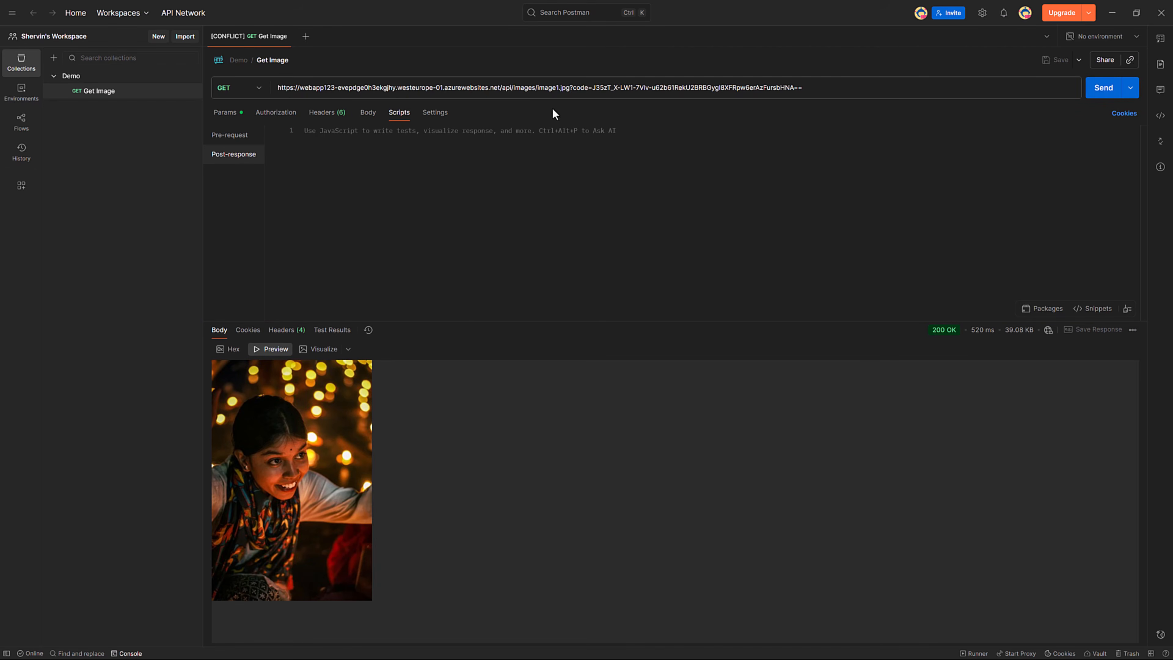
pyautogui.click(559, 87)
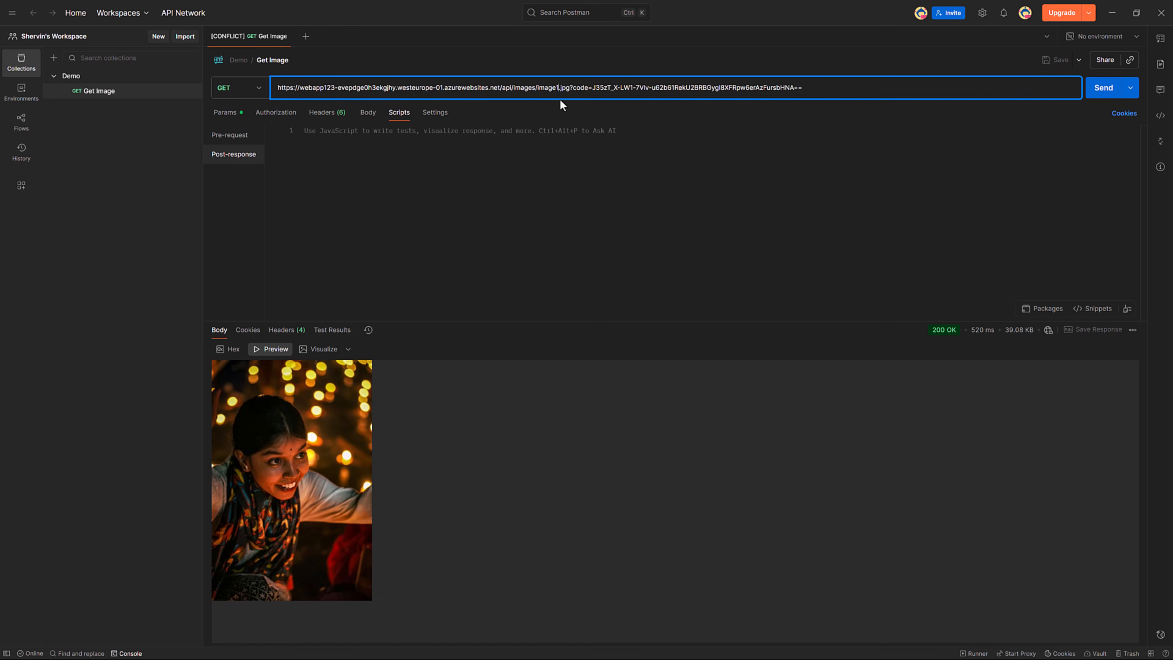
pyautogui.press('BackSpace')
pyautogui.write('2')
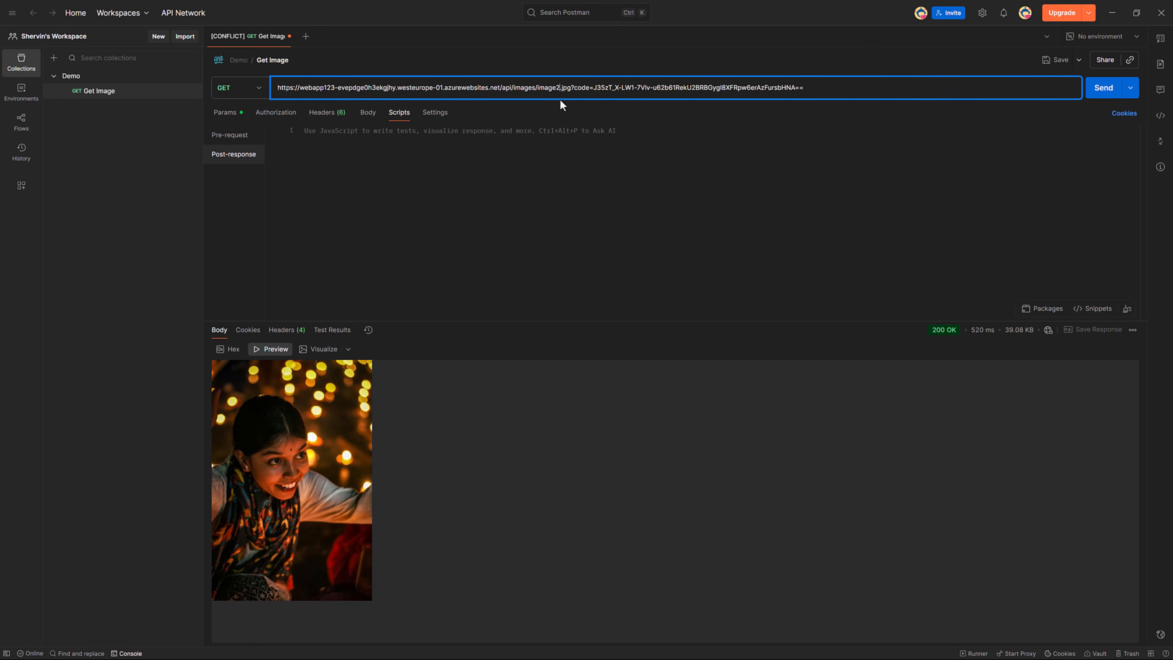
pyautogui.click(1102, 93)
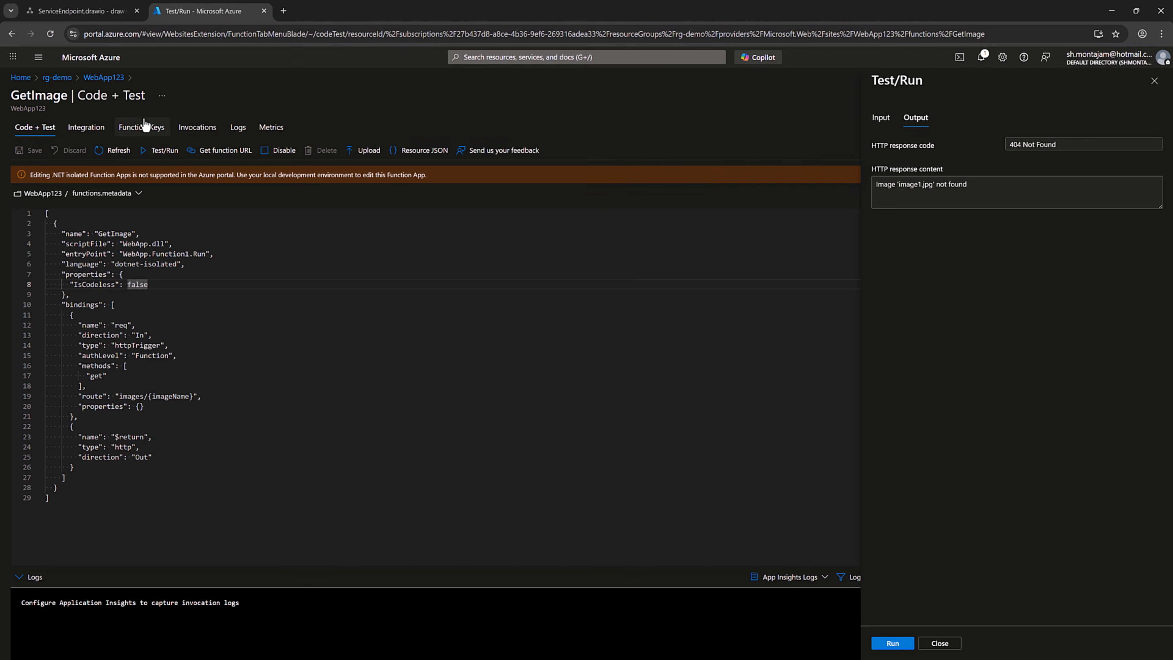
# In the Azure portal, open rg-demo in a separate browser tab and go to the networking settings of the strimages storage account
pyautogui.middleClick(57, 79)
pyautogui.click(332, 10)
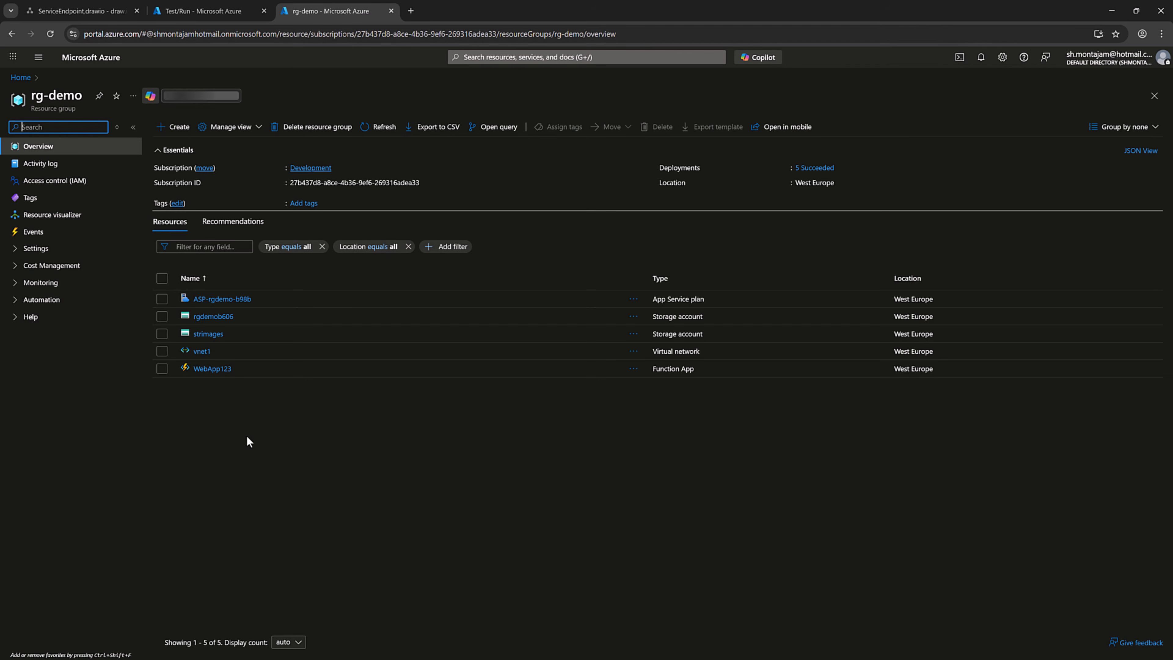
pyautogui.click(209, 333)
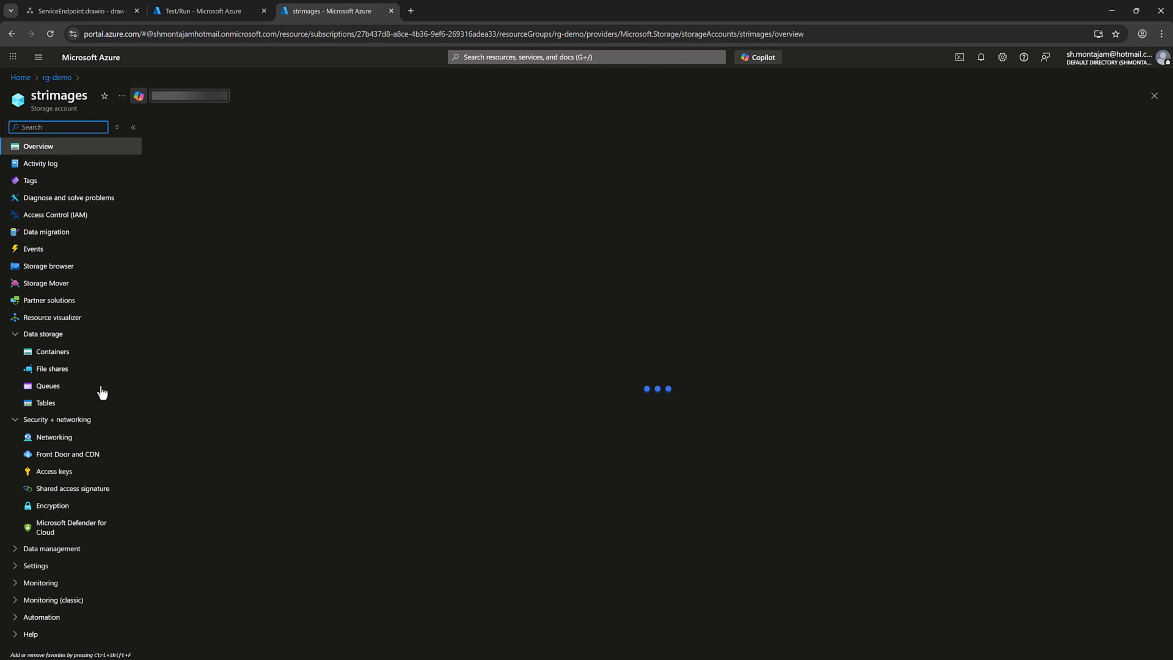
pyautogui.click(55, 441)
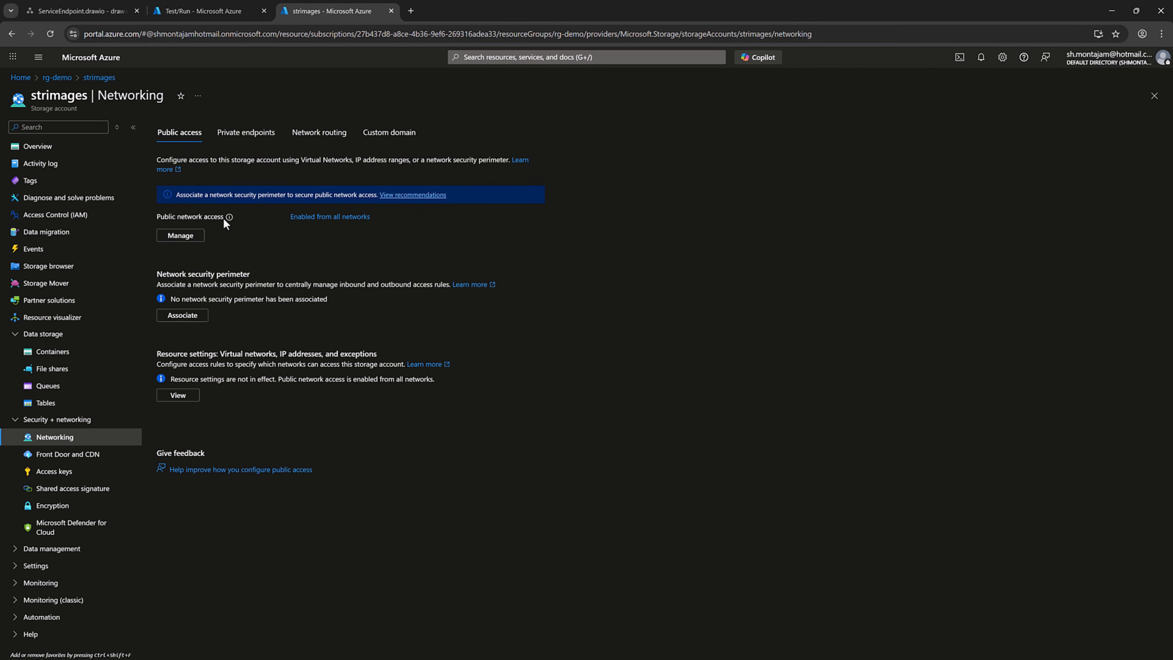
# Restrict the strimages public network access scope to selected networks, allow the client's own IPv4 address, and save the settings
pyautogui.click(184, 235)
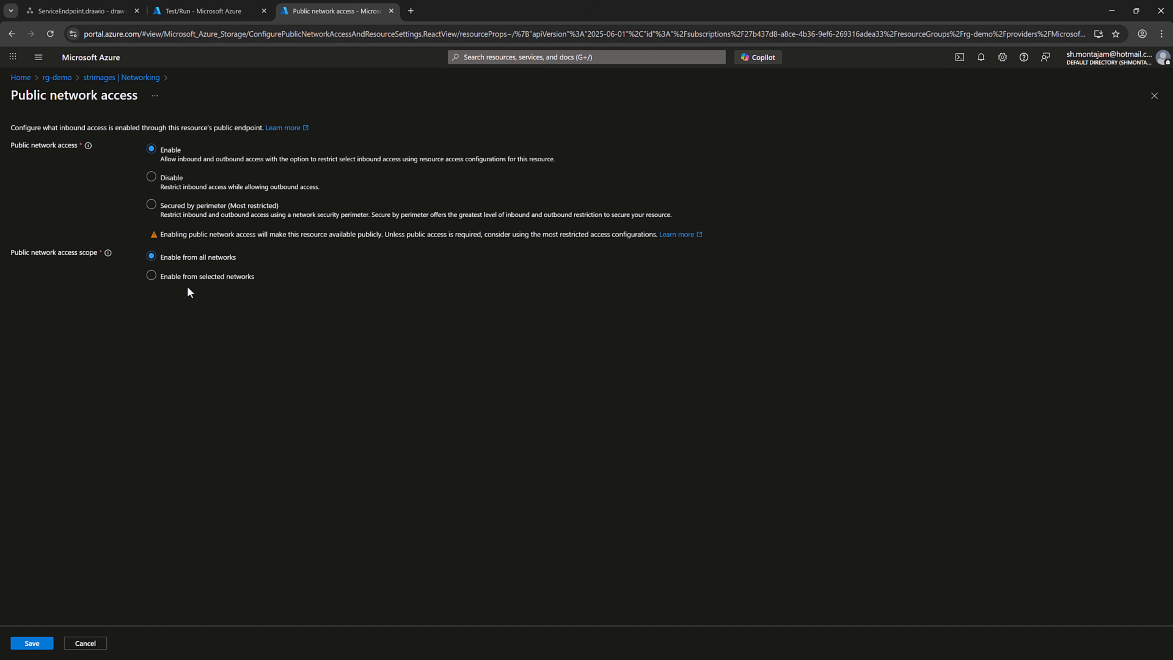
pyautogui.click(209, 284)
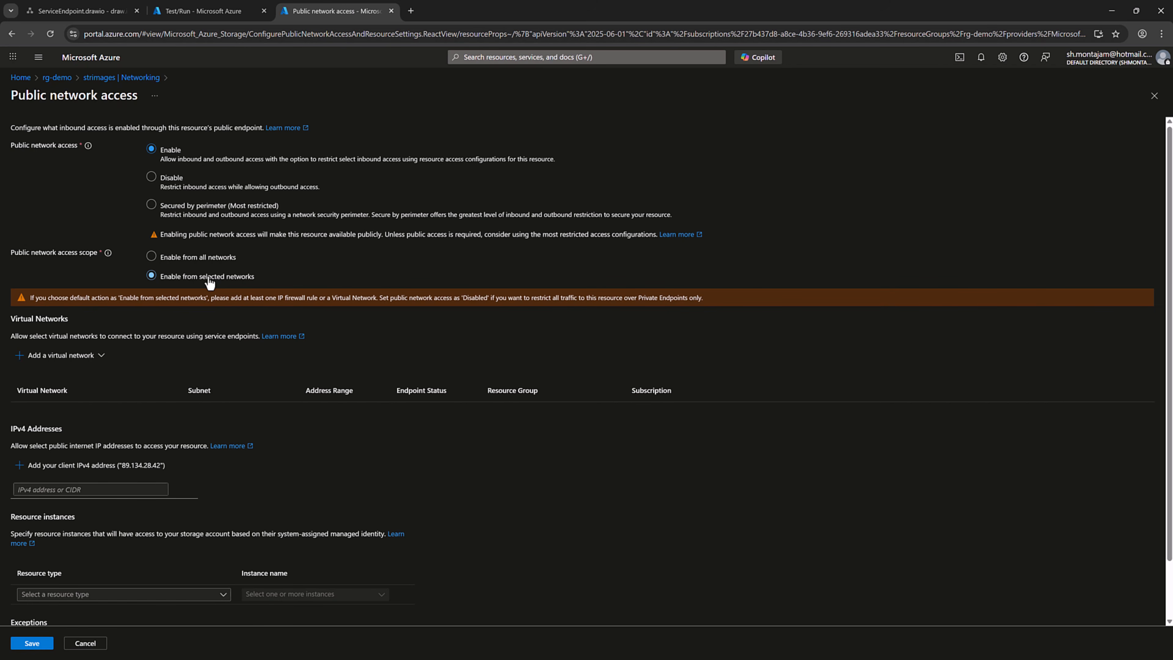
pyautogui.scroll(-2, 205, 416)
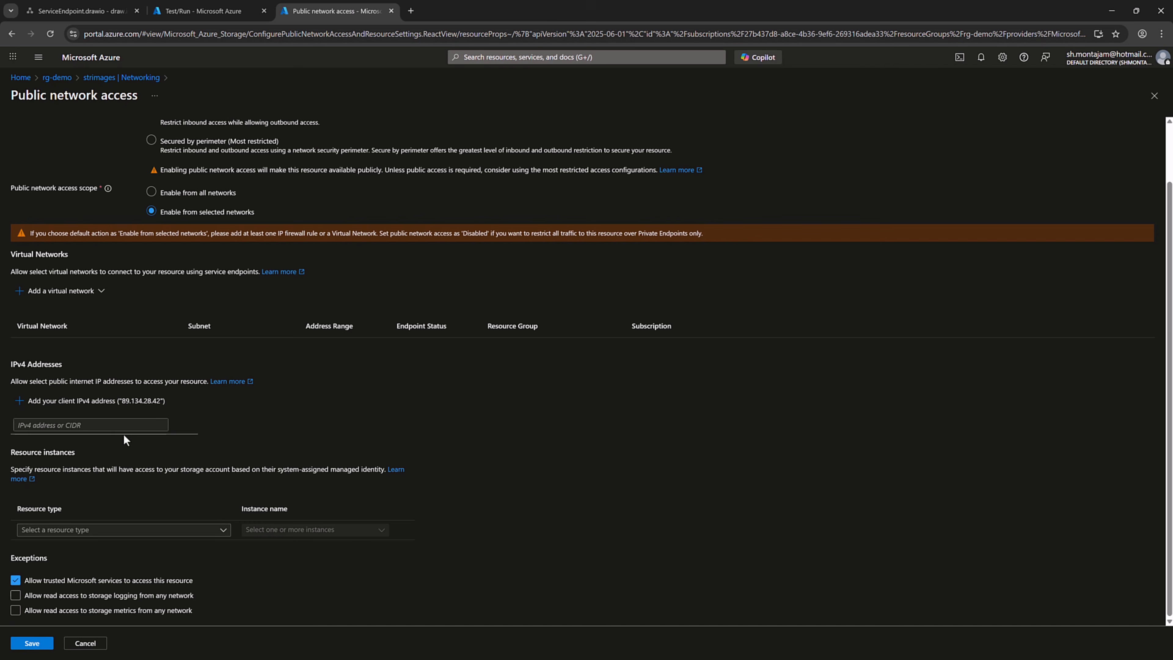
pyautogui.click(50, 406)
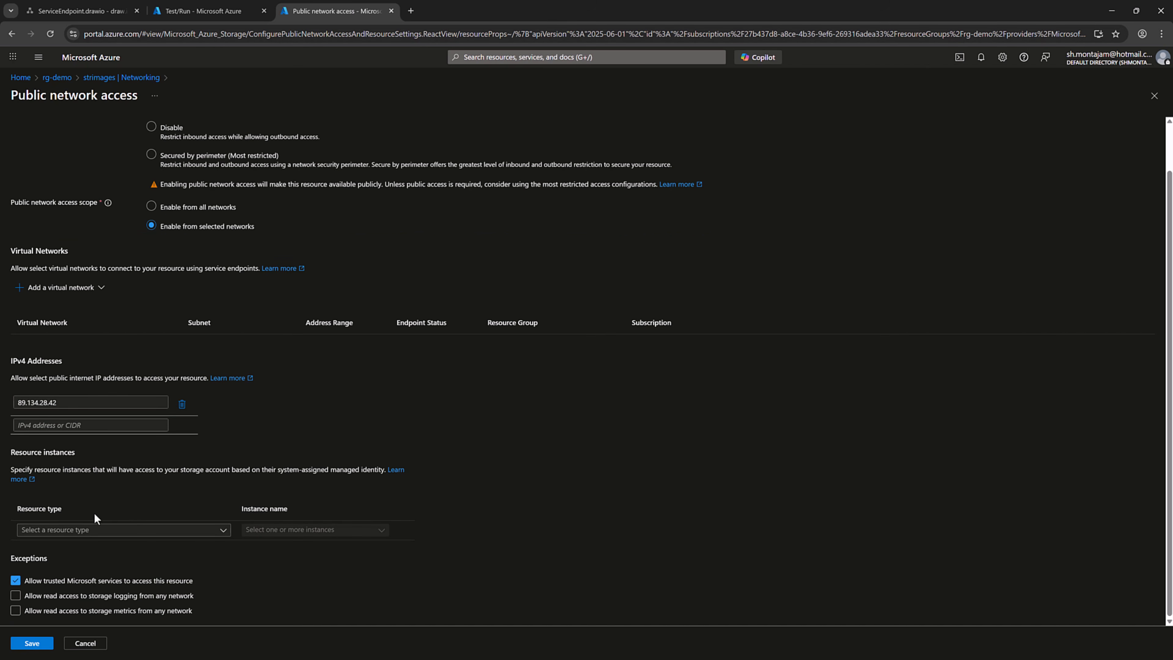
pyautogui.click(47, 647)
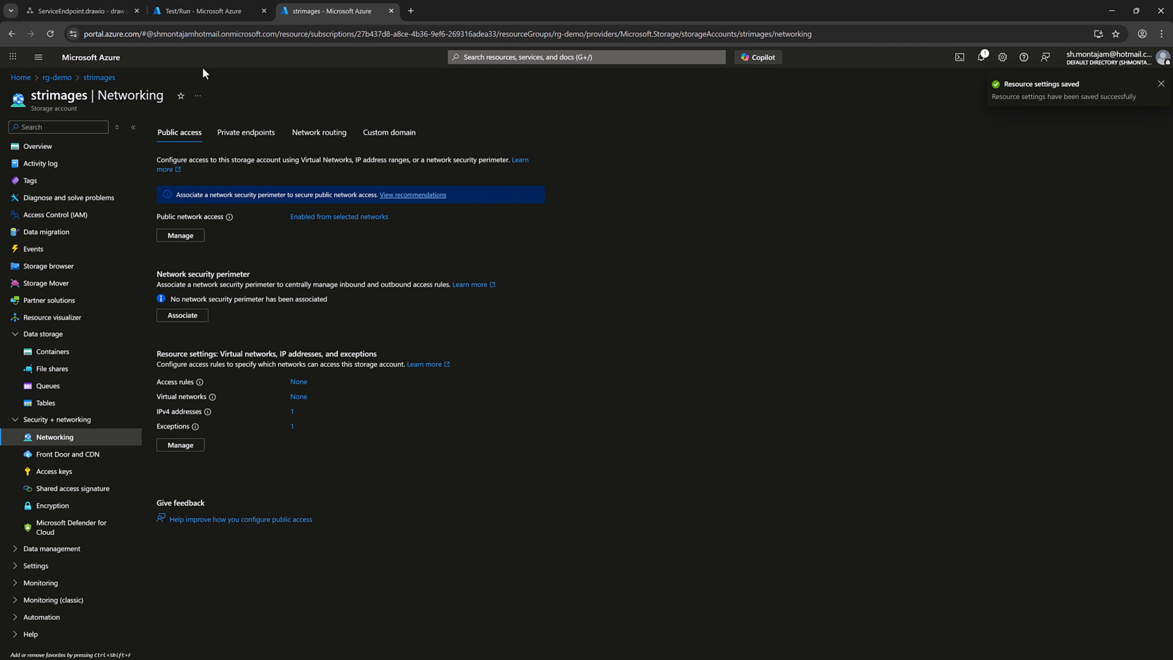
# Examine the strimages storage account and the external client on the Intro page of the ServiceEndpoint.drawio diagram
pyautogui.click(93, 12)
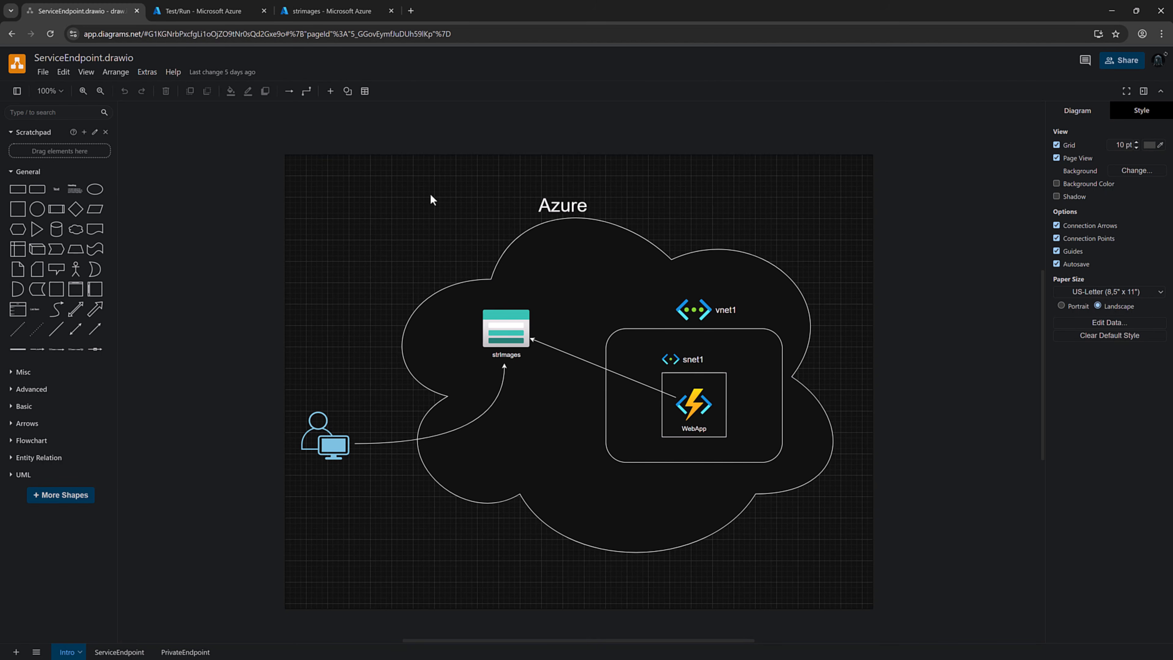
pyautogui.click(501, 336)
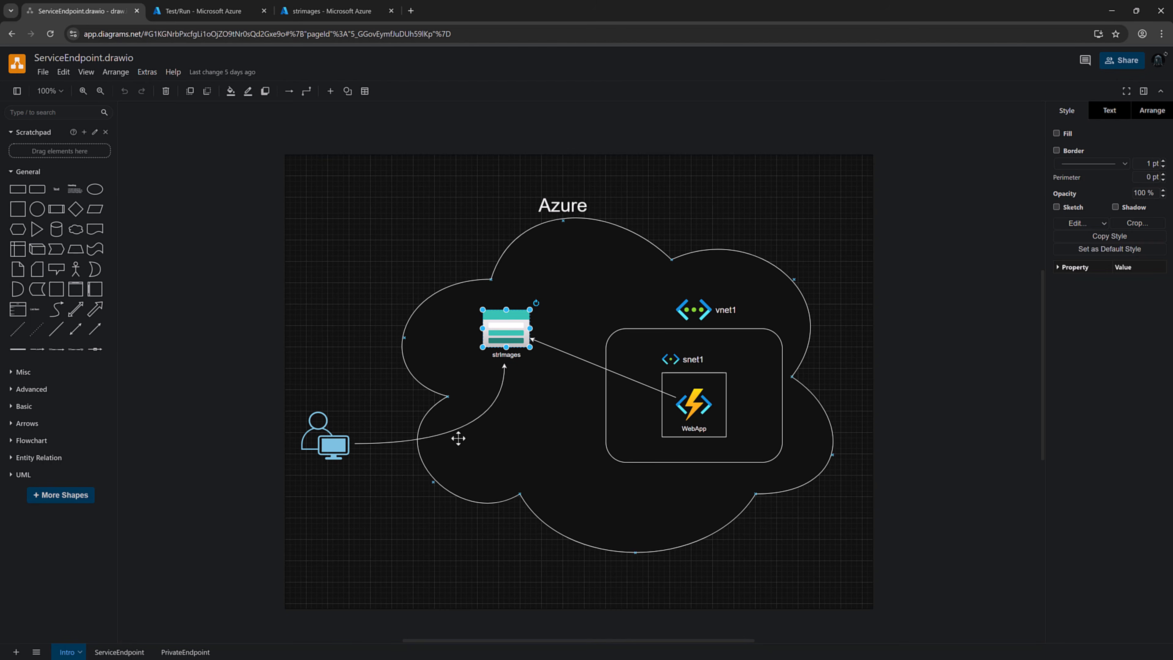
pyautogui.click(328, 447)
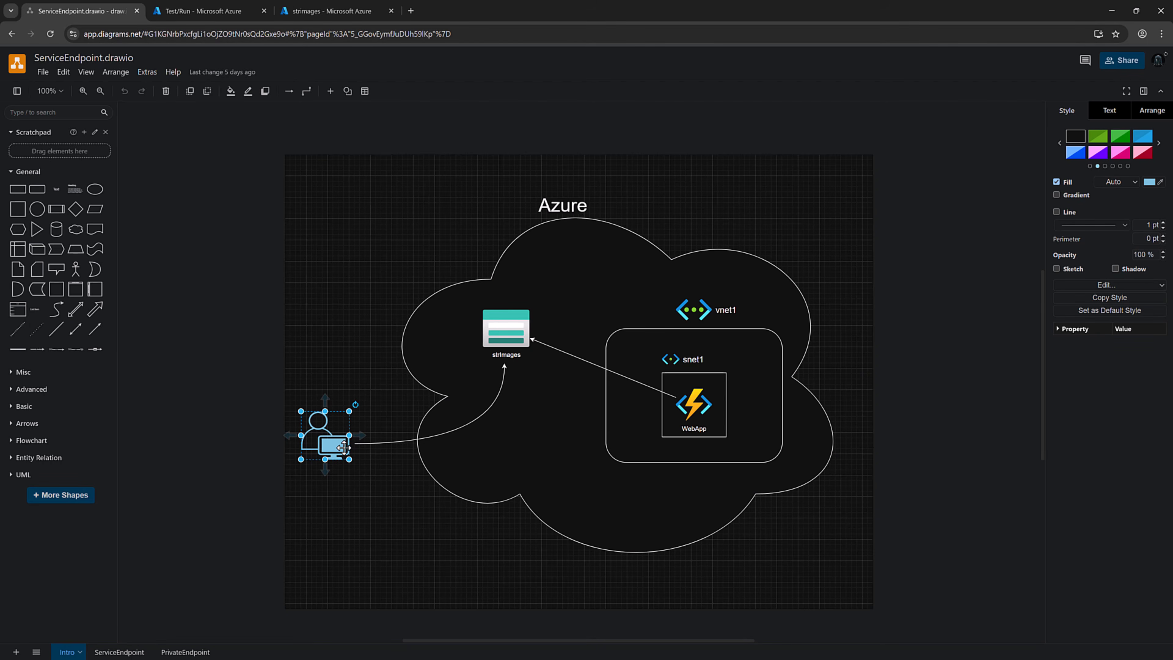
pyautogui.click(510, 334)
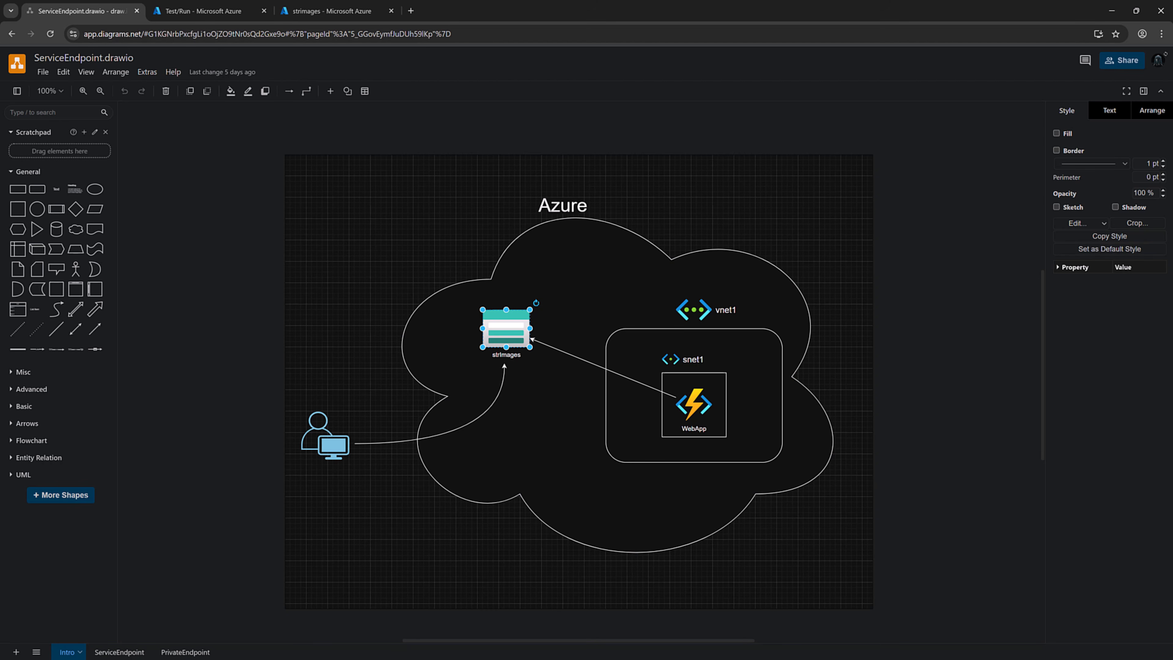
# Resend the Get Image request for image2.jpg in Postman, and examine the Service Endpoint connection on the diagram's ServiceEndpoint page
pyautogui.hotkey('alt', 'Tab')
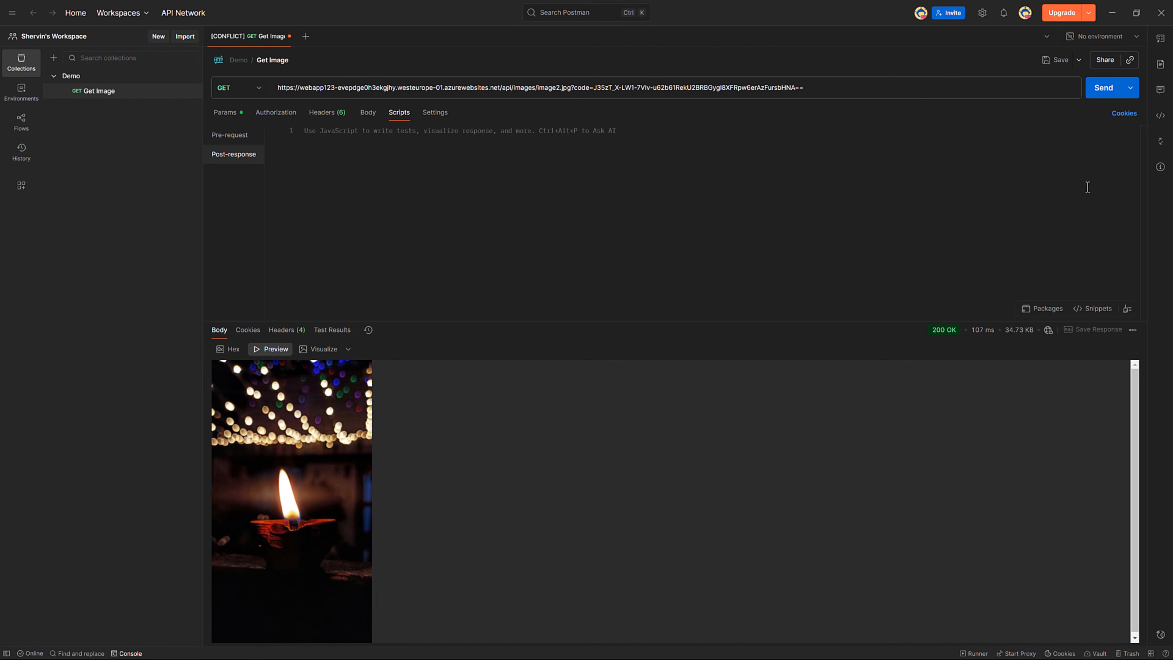
pyautogui.click(1103, 90)
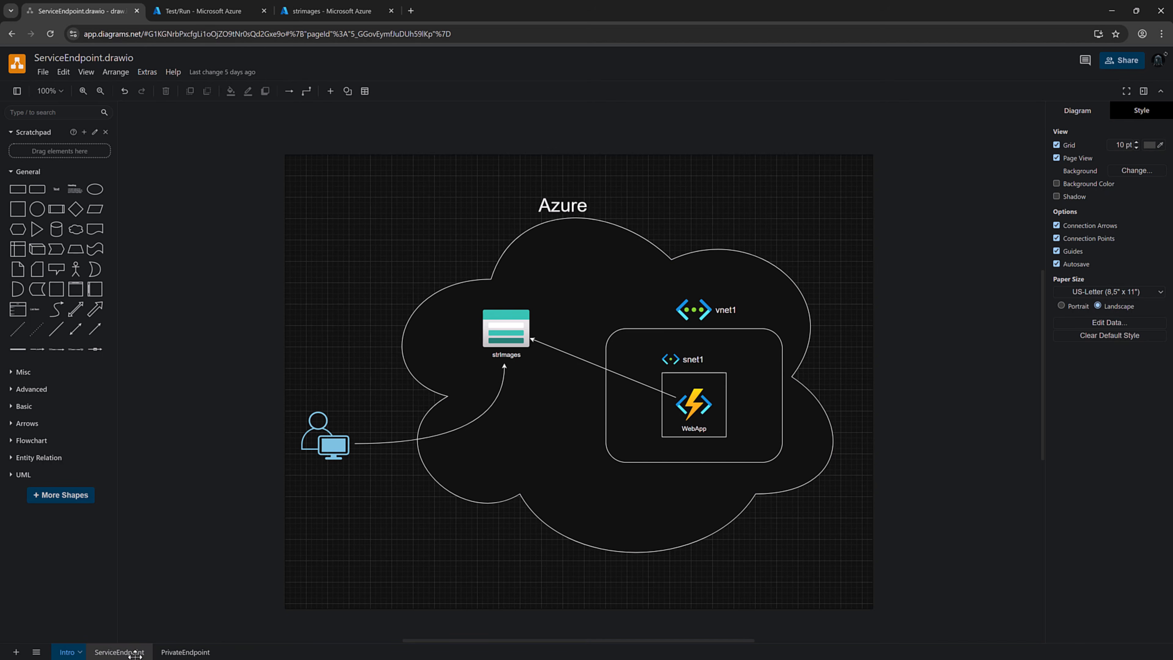
pyautogui.click(135, 653)
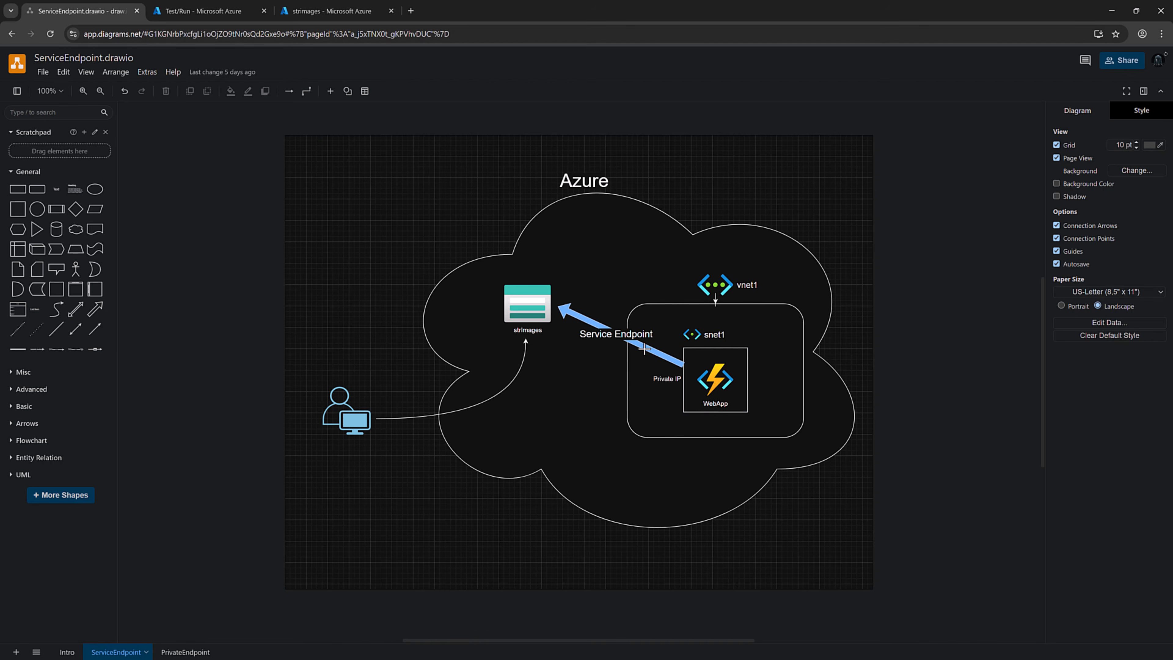
pyautogui.click(628, 345)
# In the Azure portal, go from the GetImage function back to rg-demo and open the service endpoints of vnet1
pyautogui.click(240, 13)
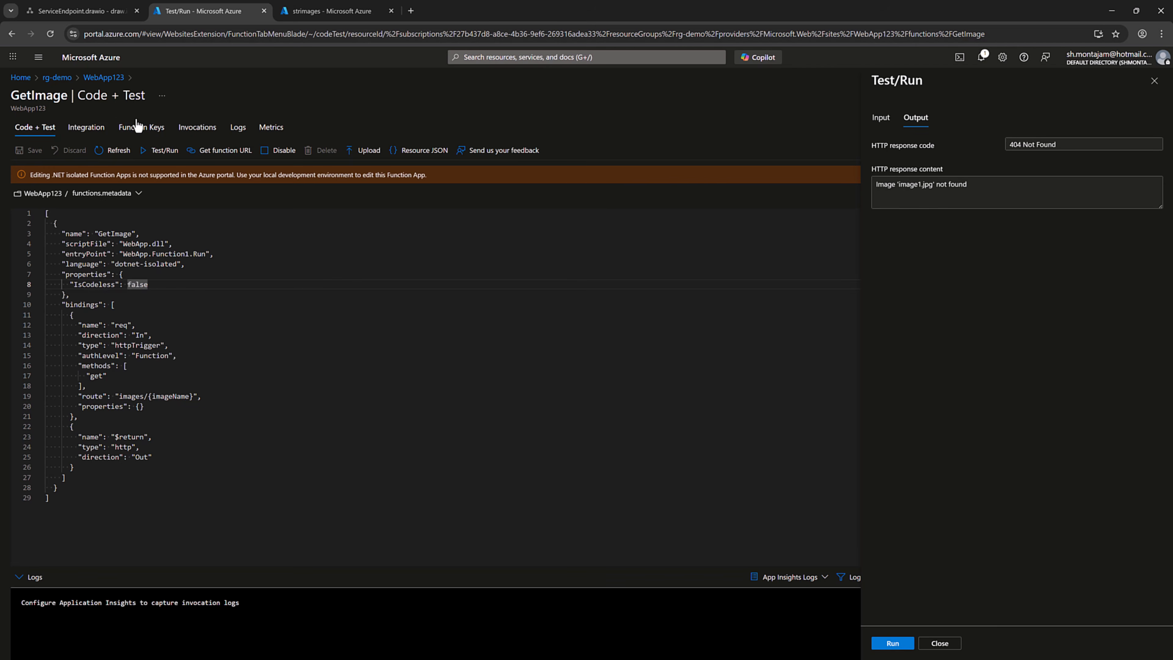
pyautogui.click(57, 77)
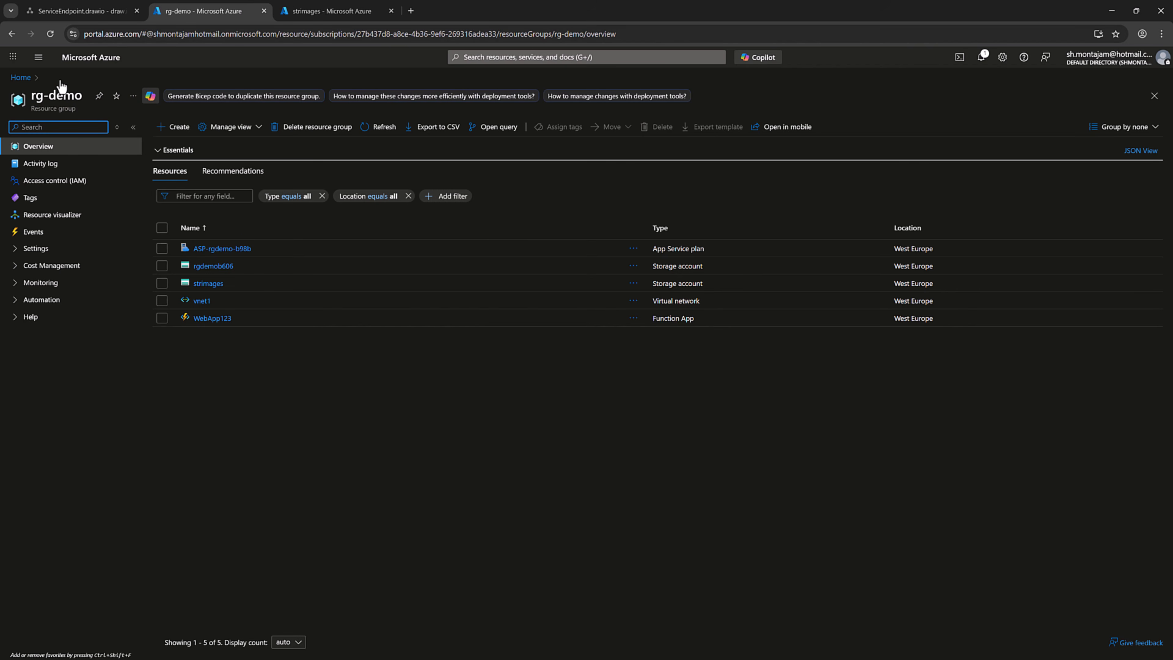
pyautogui.click(197, 305)
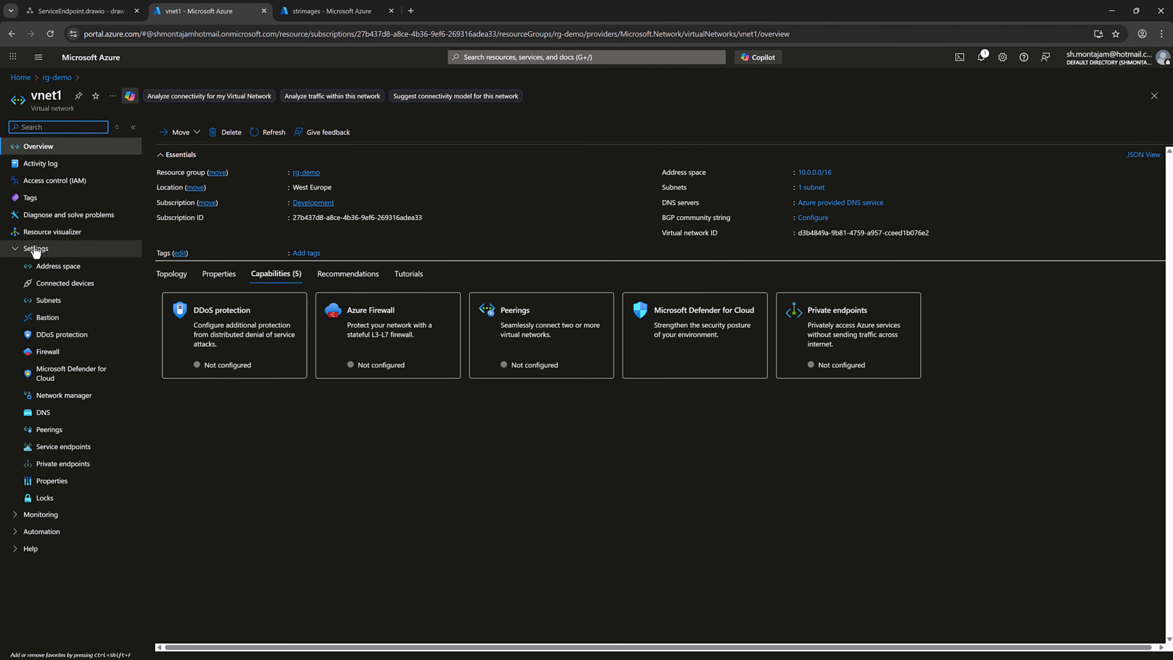
pyautogui.click(77, 455)
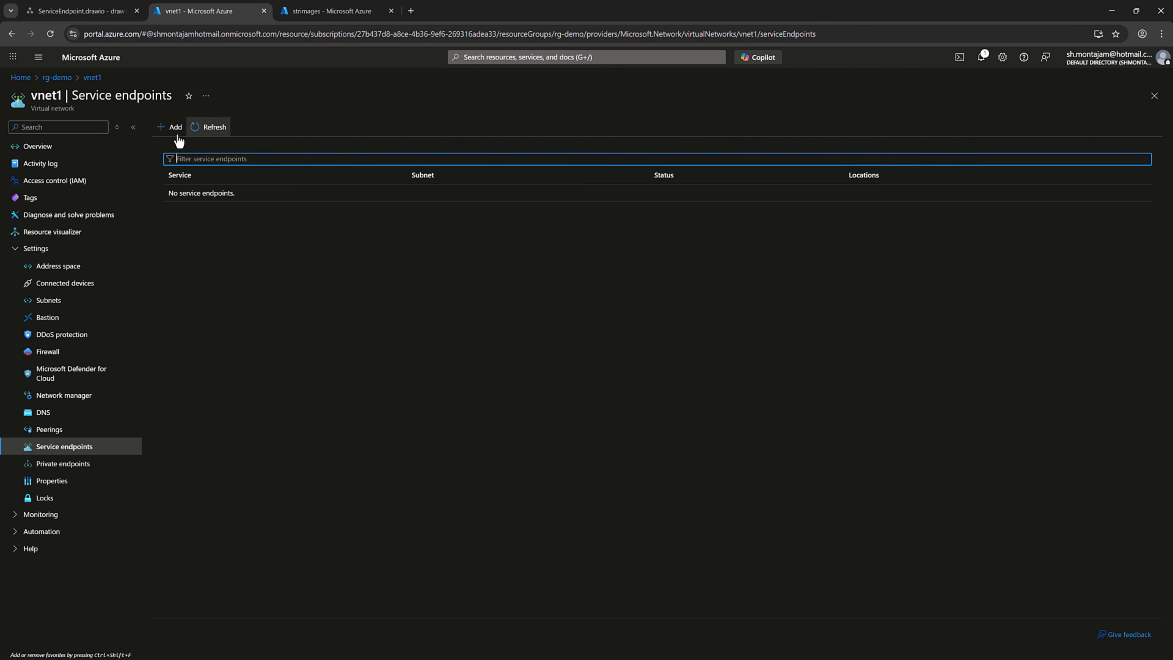
# Add a Microsoft.Storage service endpoint to vnet1 for the snet1 subnet, without any service endpoint policy
pyautogui.click(167, 132)
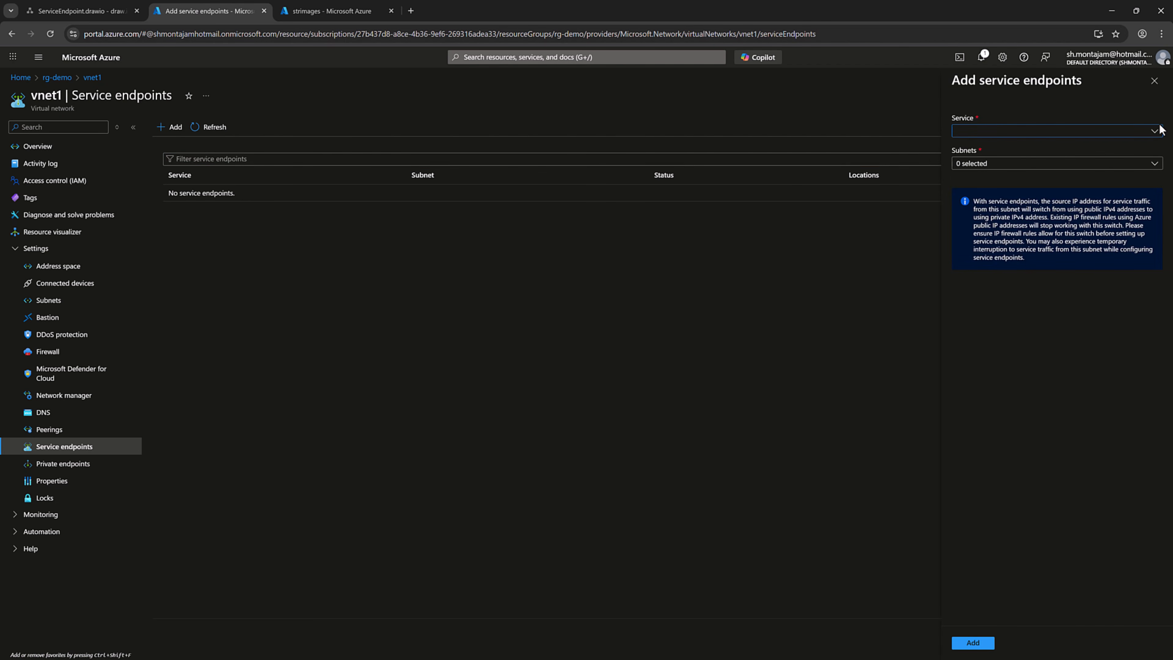
pyautogui.click(1154, 132)
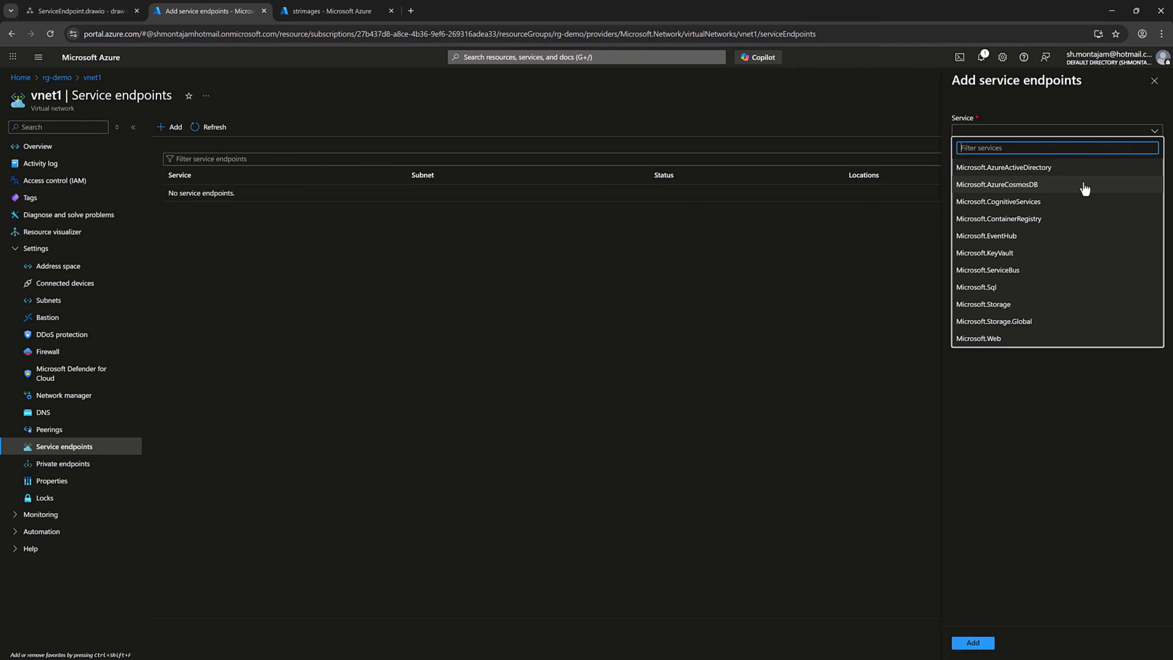
pyautogui.click(985, 306)
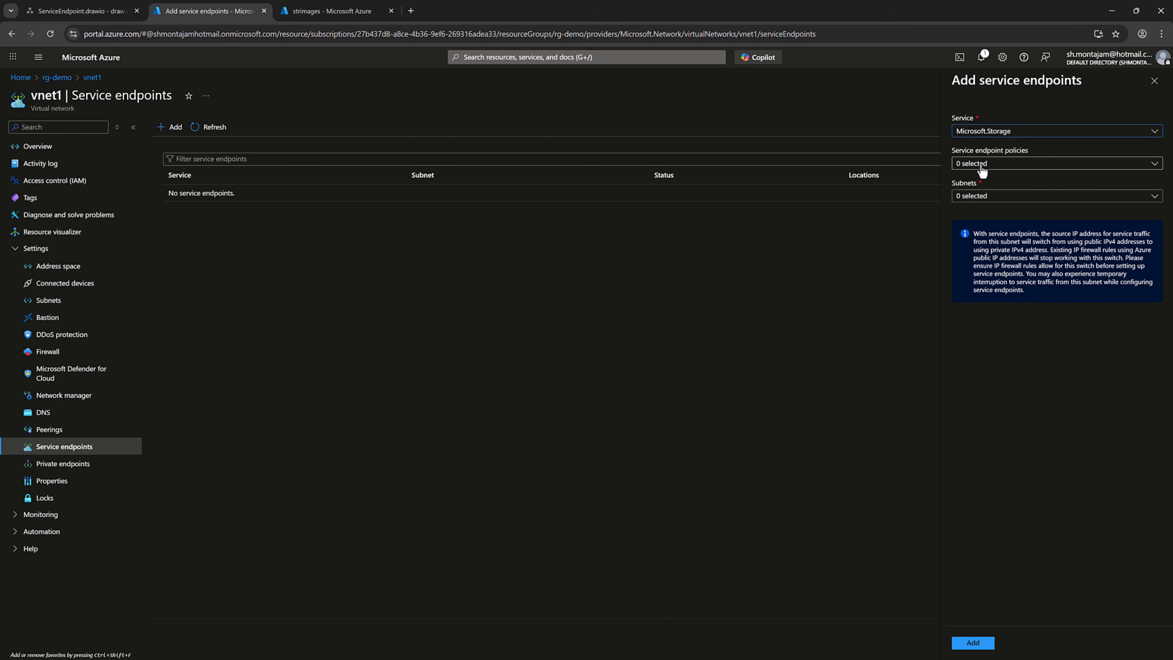
pyautogui.click(1007, 166)
pyautogui.click(1011, 165)
pyautogui.click(1044, 198)
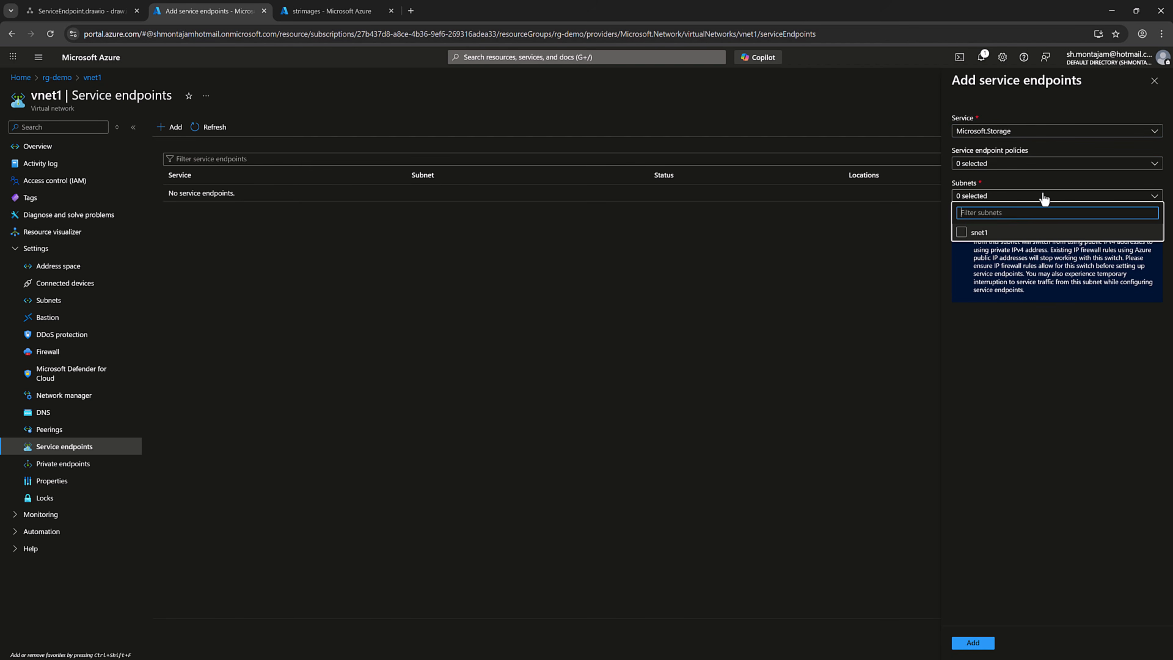
pyautogui.click(981, 235)
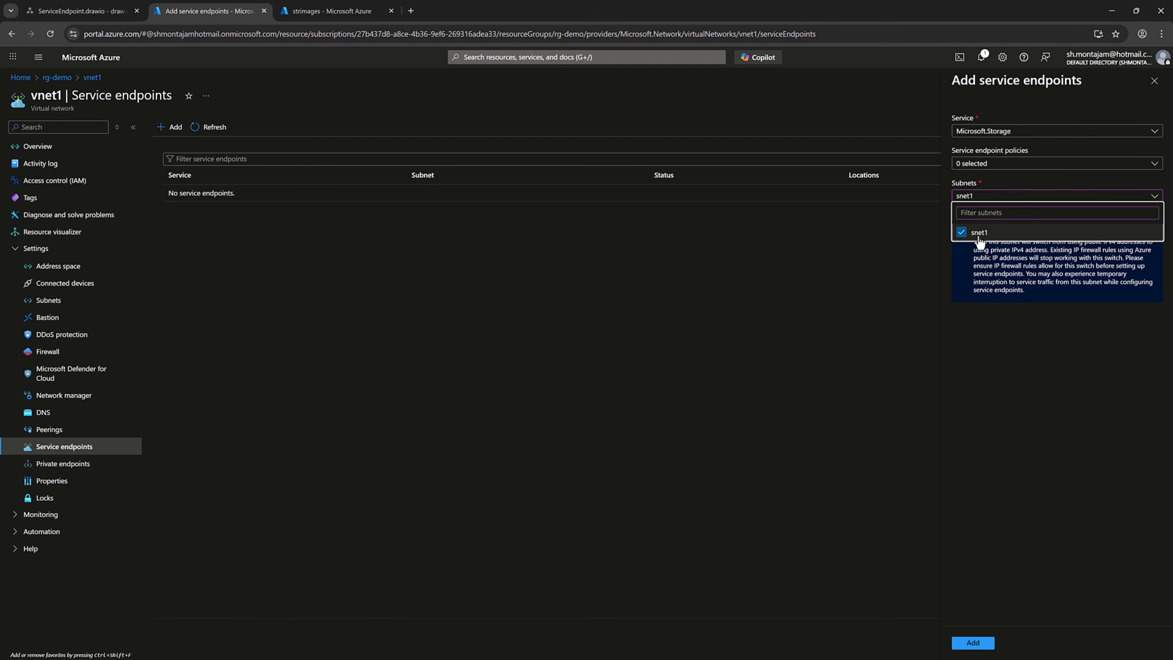
pyautogui.click(1057, 415)
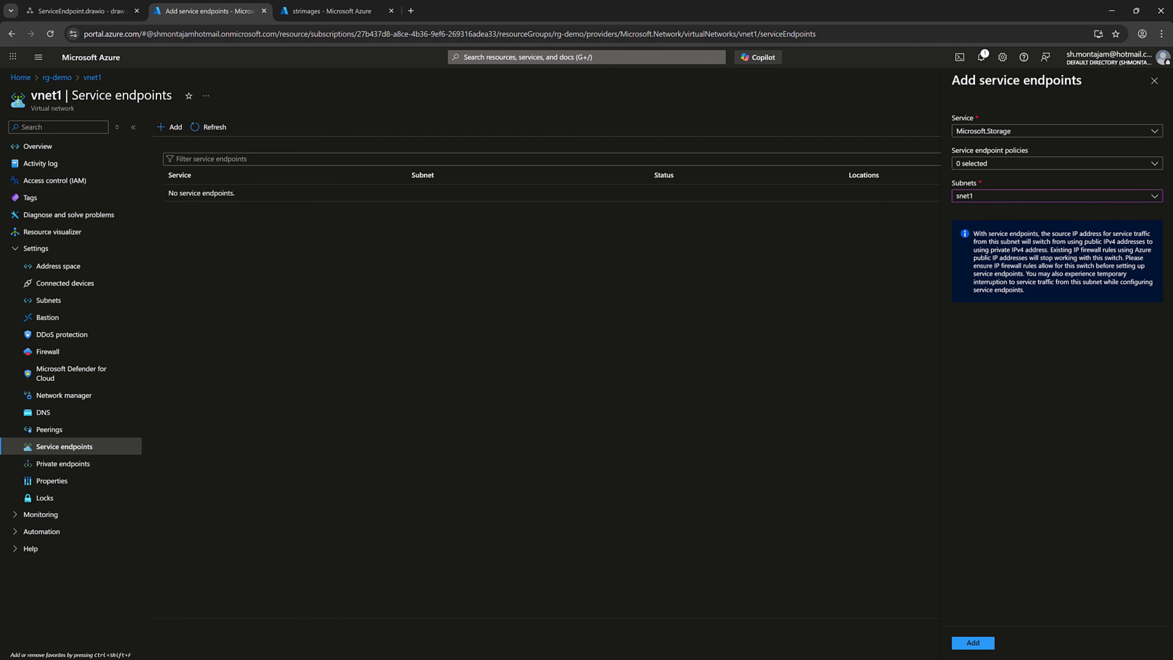
pyautogui.click(973, 643)
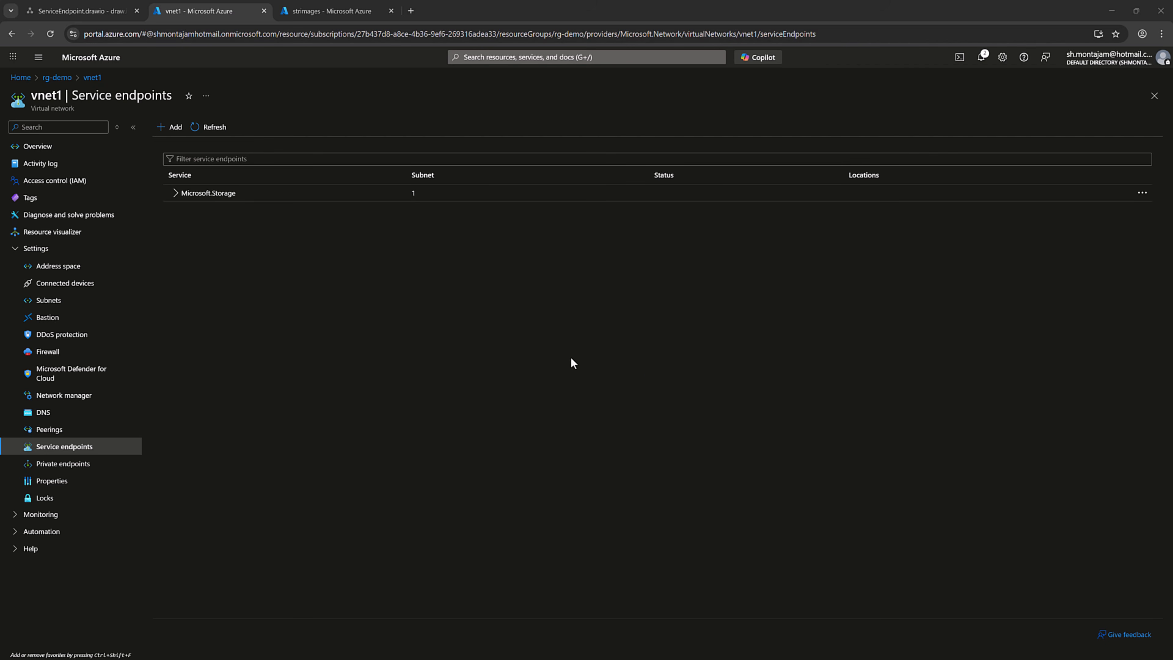
# Add the existing virtual network vnet1 with subnet snet1 to the networks allowed to access strimages, and save the settings
pyautogui.click(323, 17)
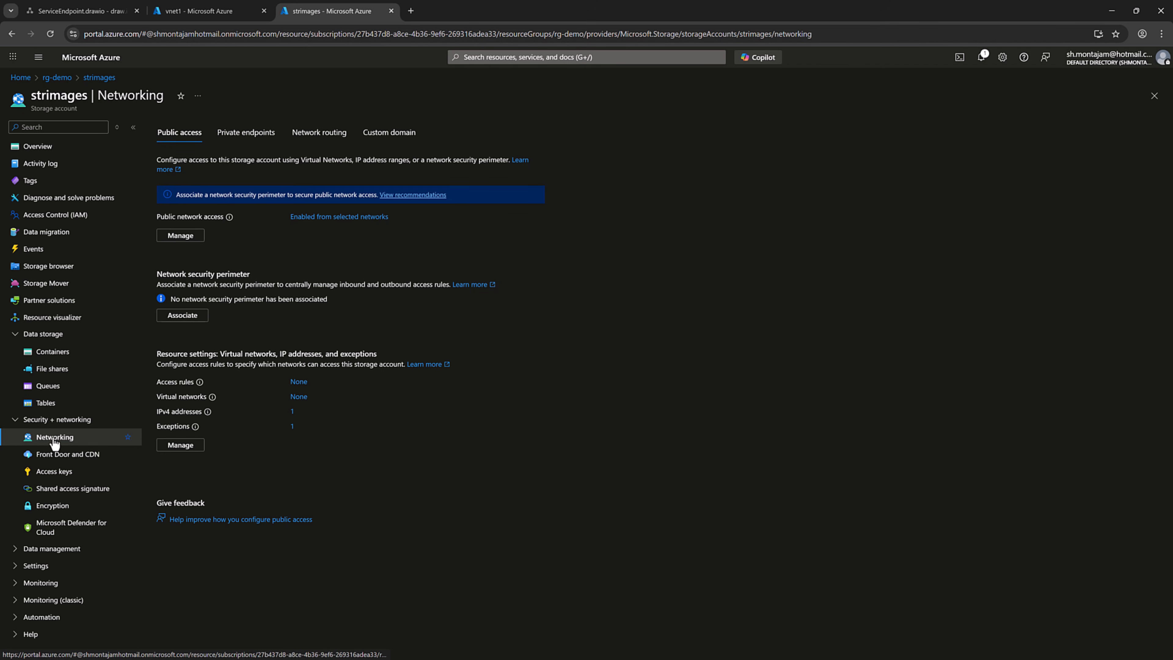
pyautogui.click(180, 235)
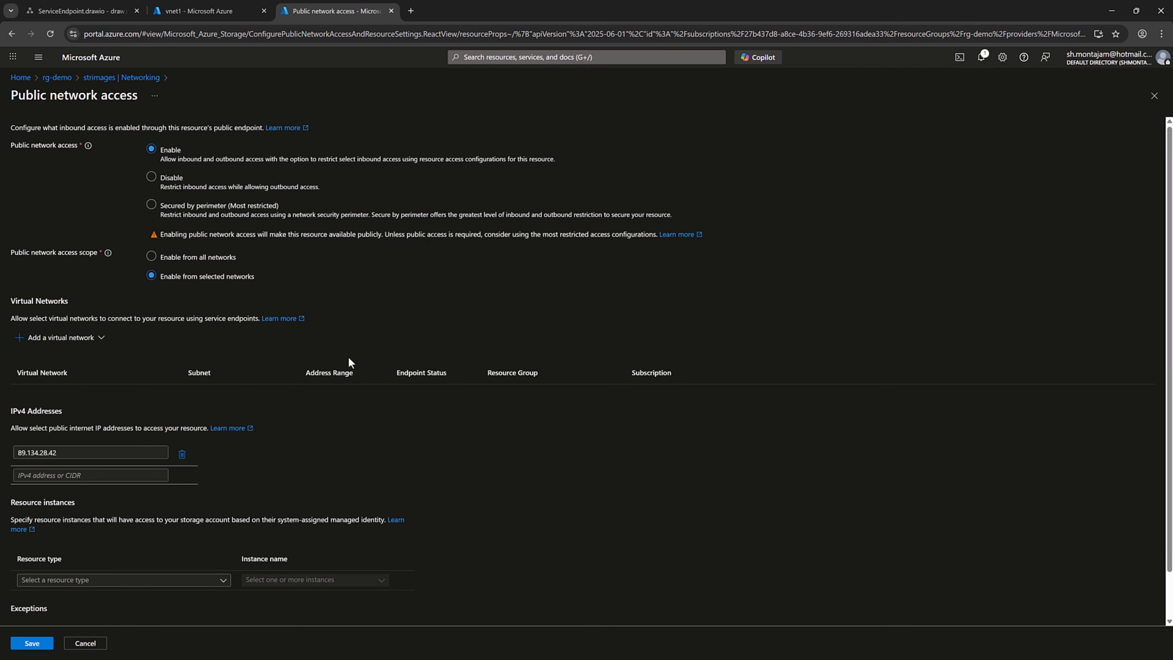
pyautogui.scroll(-1, 342, 295)
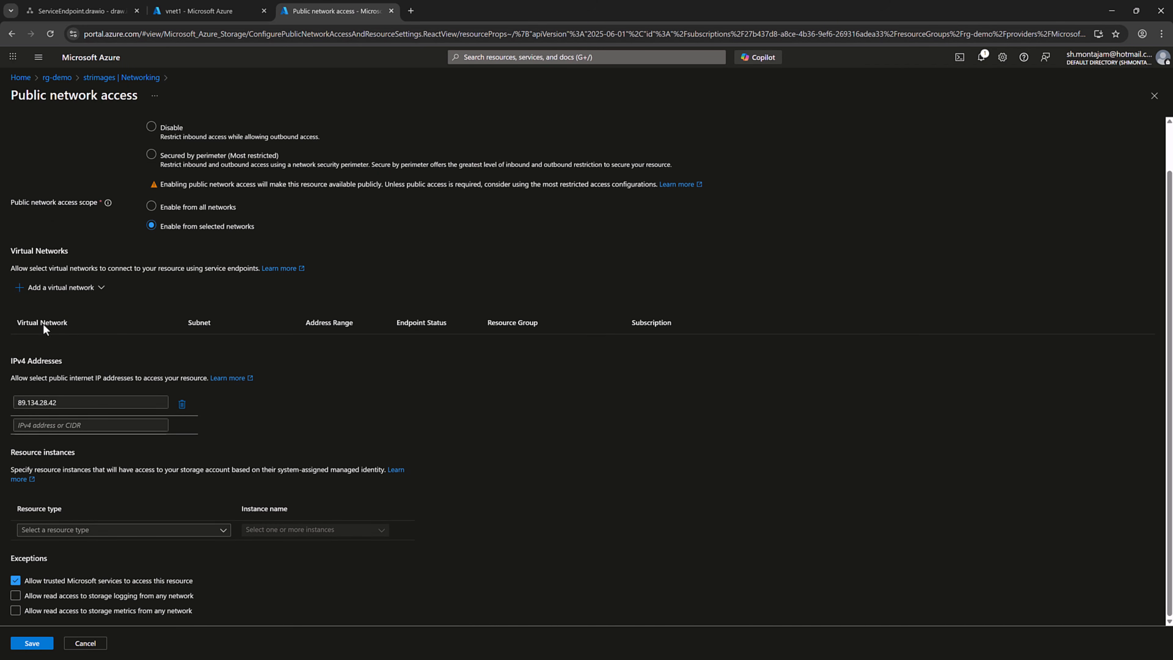
pyautogui.click(51, 288)
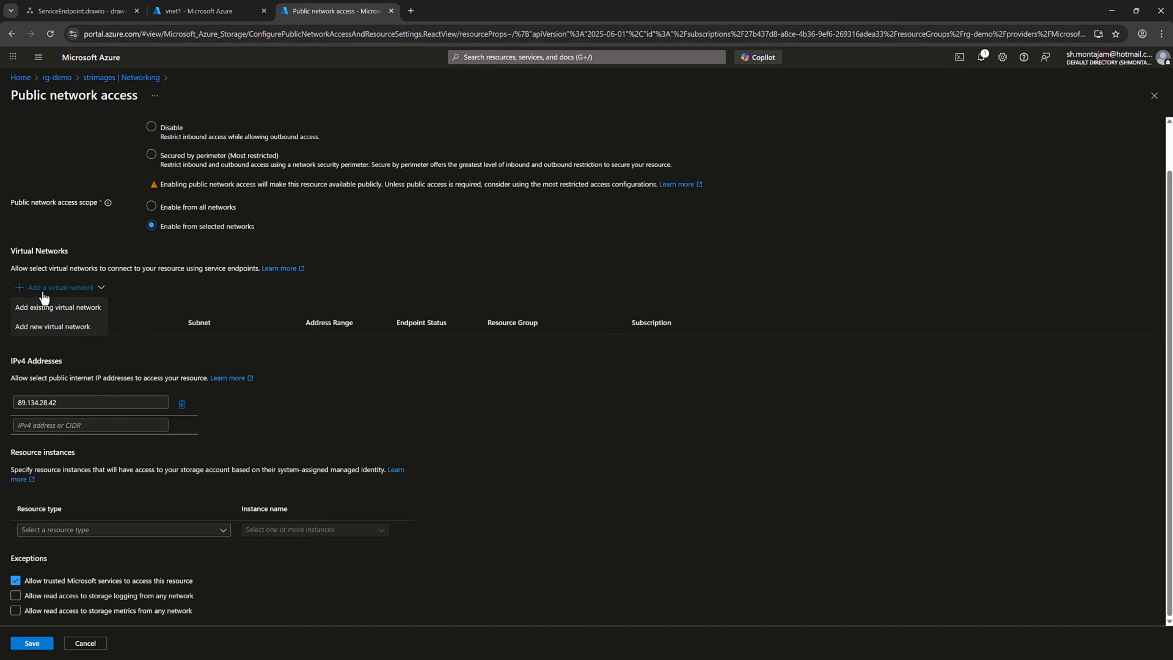
pyautogui.click(75, 308)
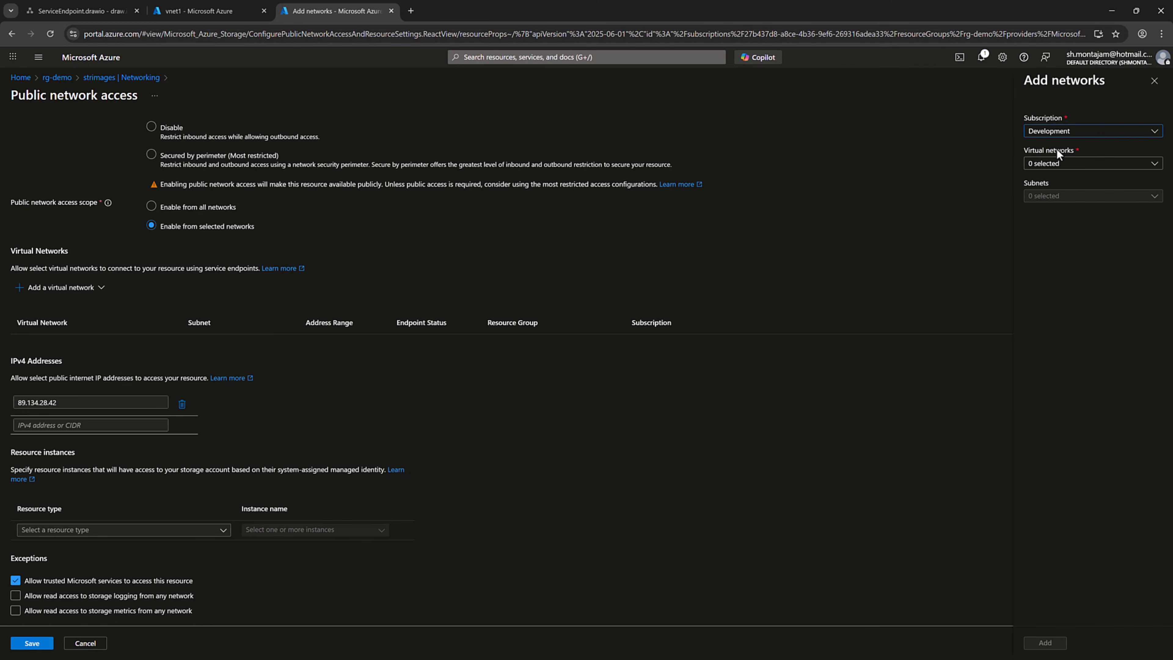
pyautogui.click(1087, 164)
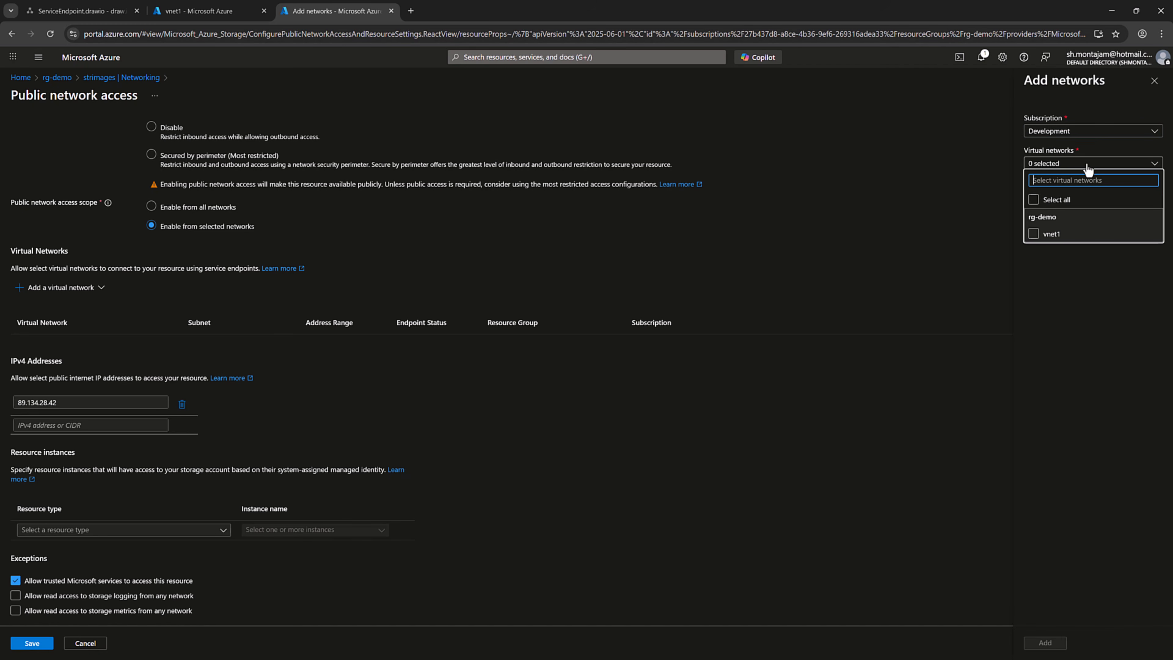
pyautogui.click(1053, 236)
pyautogui.click(1075, 319)
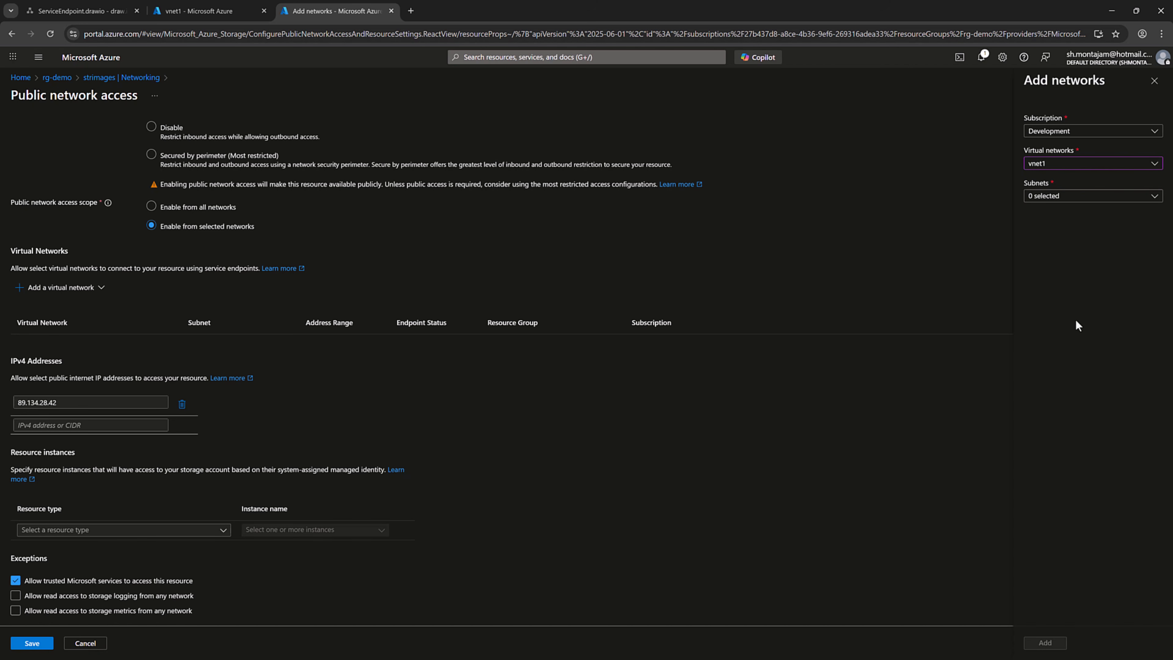
pyautogui.click(1056, 204)
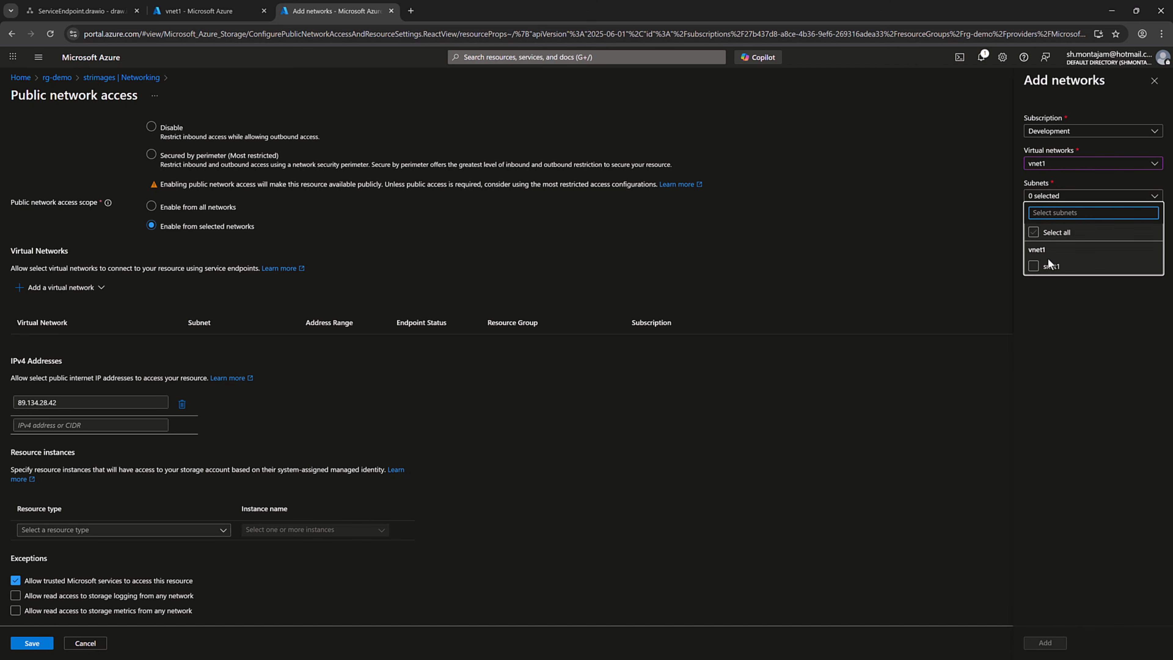
pyautogui.click(1049, 273)
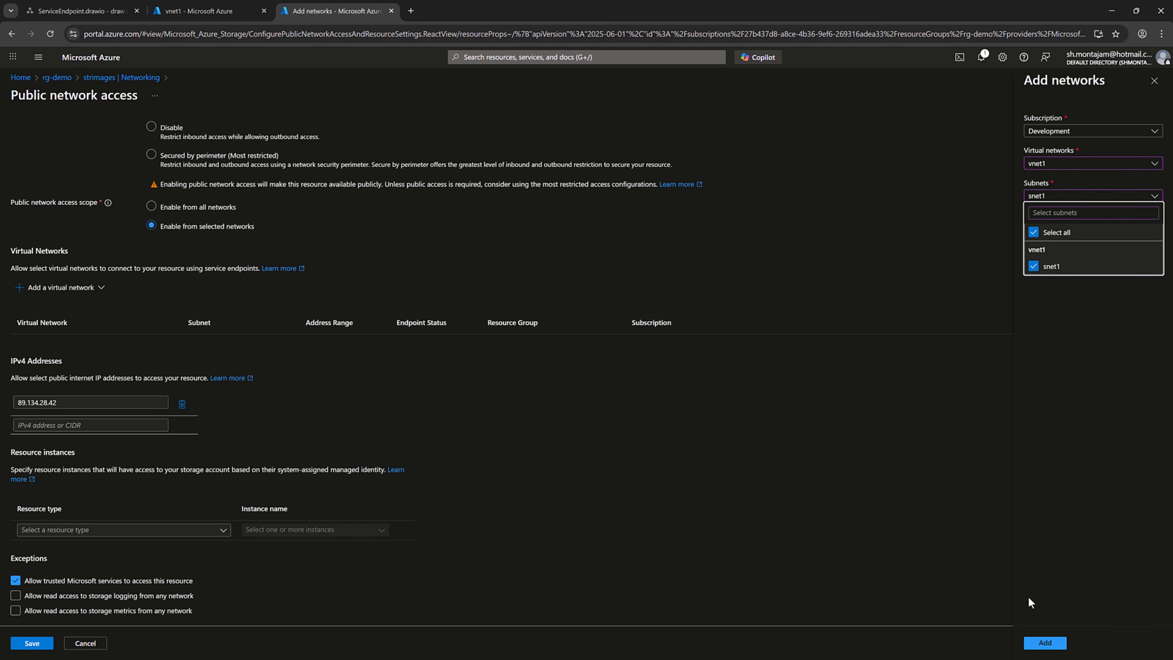
pyautogui.click(1039, 643)
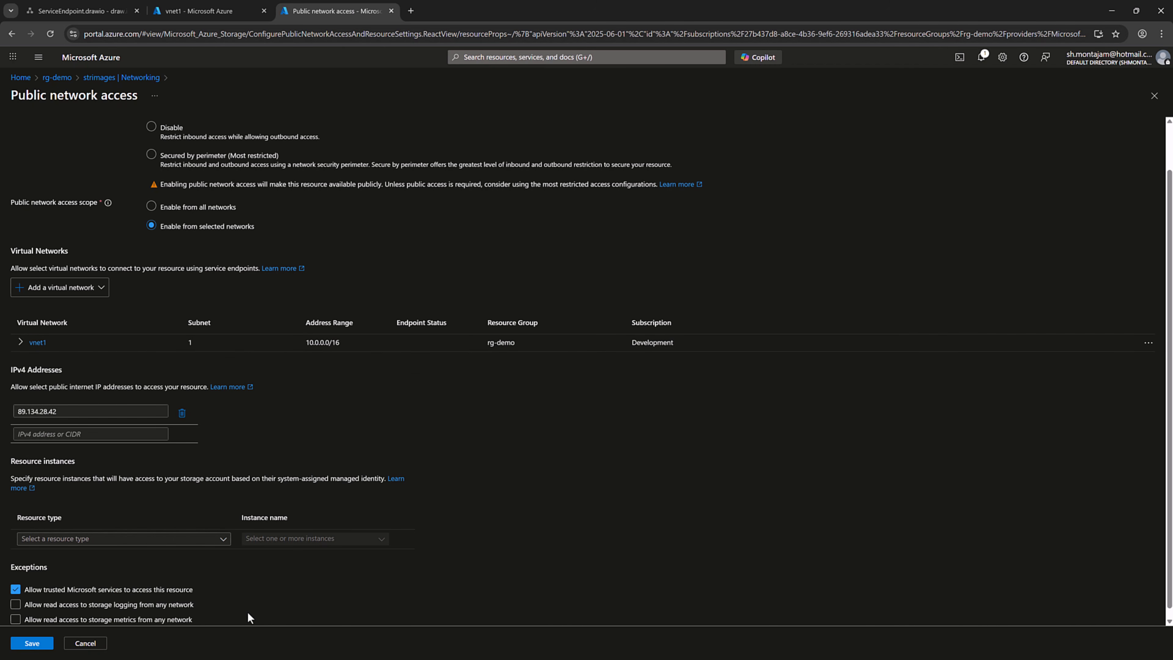
pyautogui.click(40, 646)
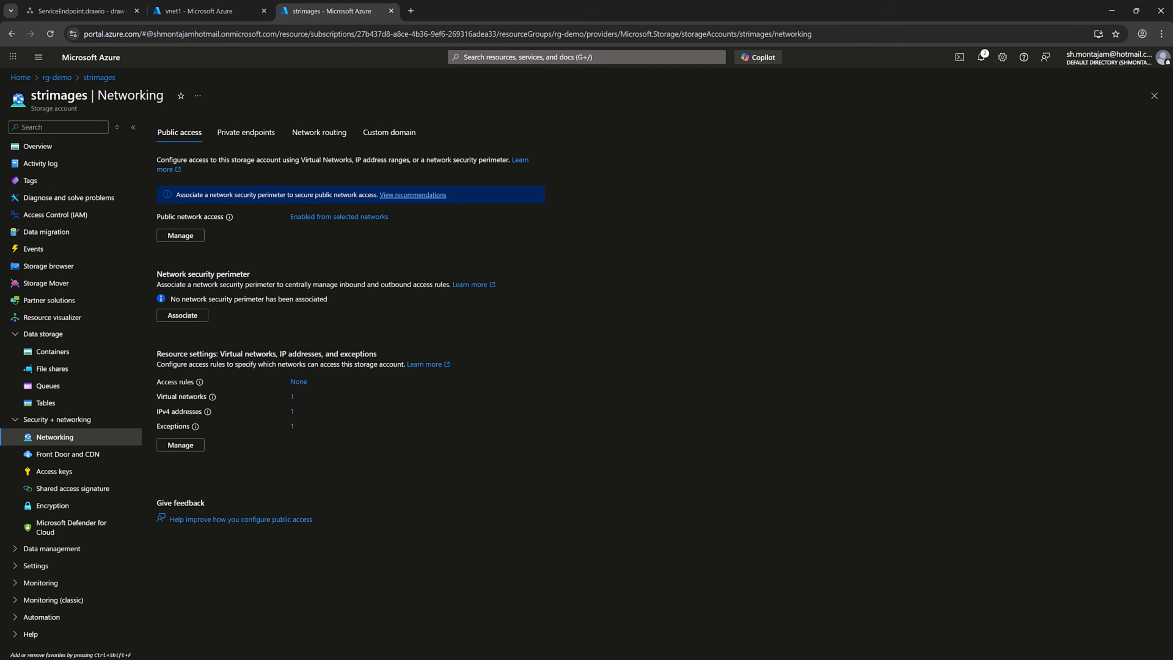
# Switch to Postman and resend the Get Image request for image2.jpg to test access through the service endpoint
pyautogui.hotkey('alt', 'Tab')
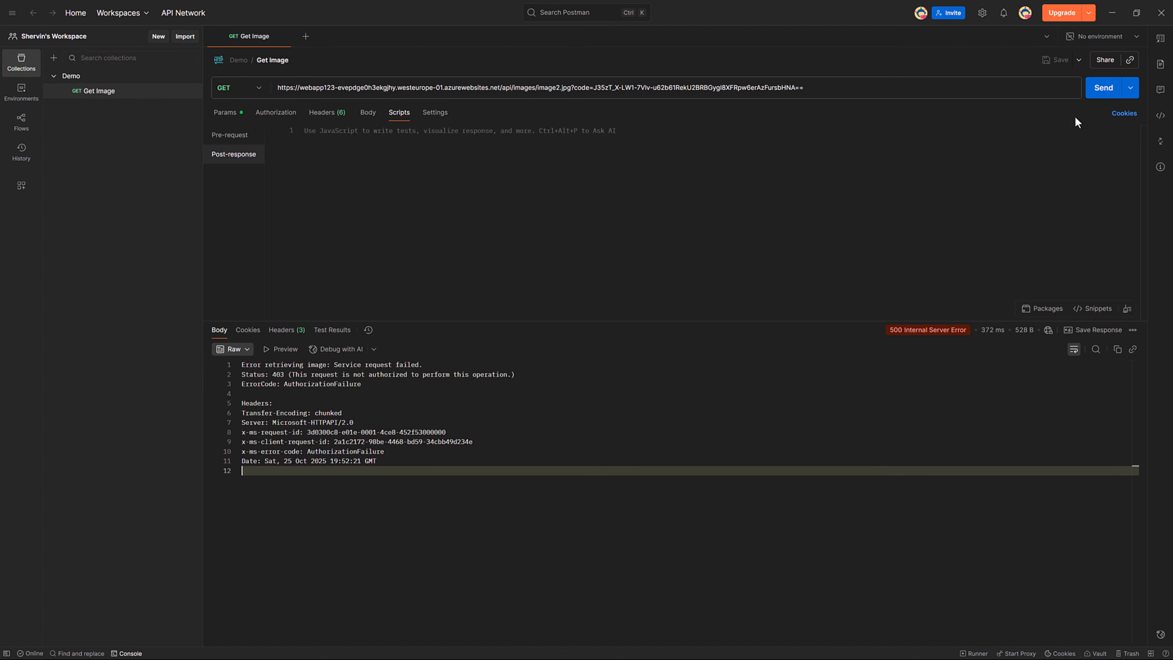
pyautogui.click(1102, 90)
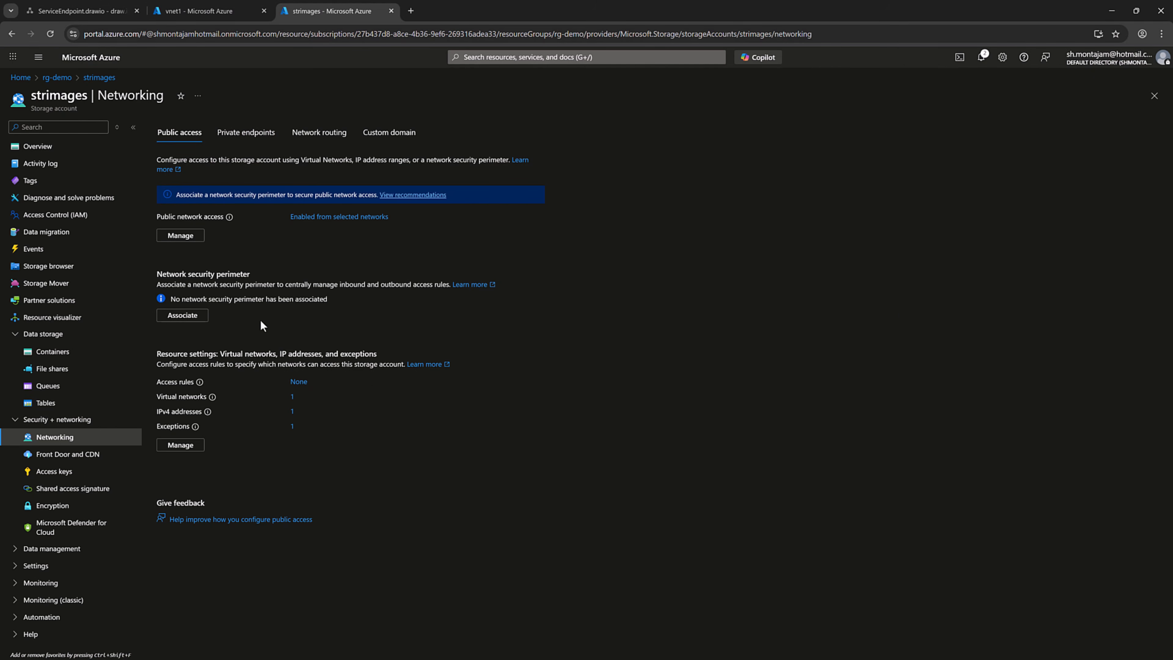
# In the Azure portal, remove vnet1 from the virtual networks allowed to access the strimages storage account
pyautogui.click(186, 236)
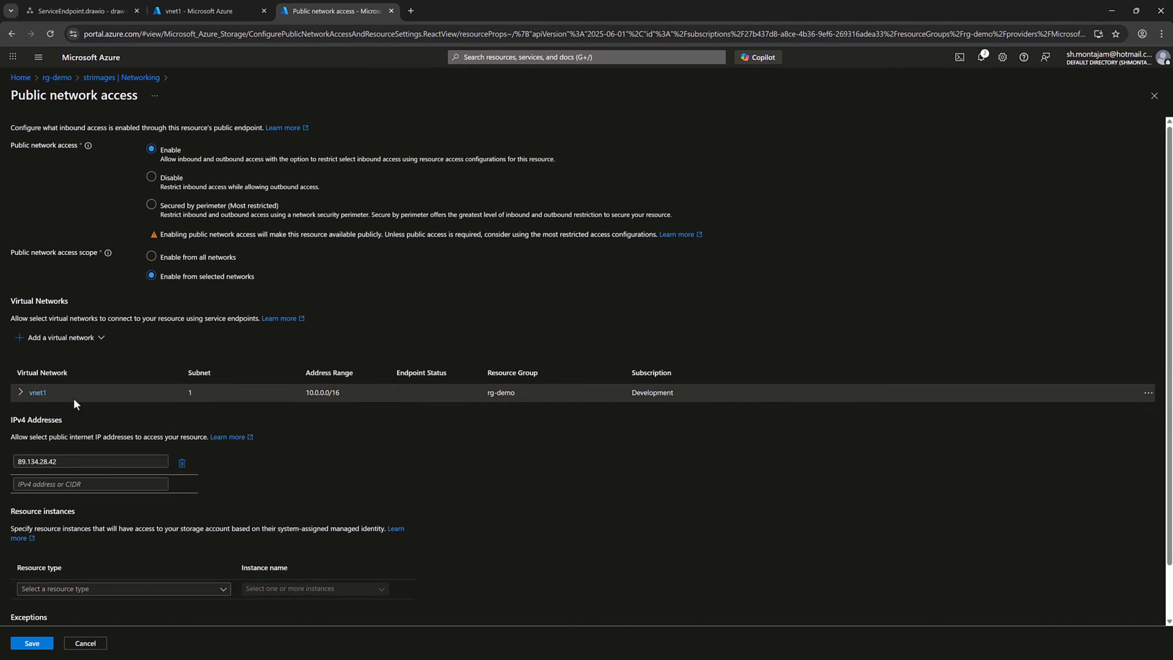
pyautogui.click(1146, 394)
pyautogui.click(1083, 409)
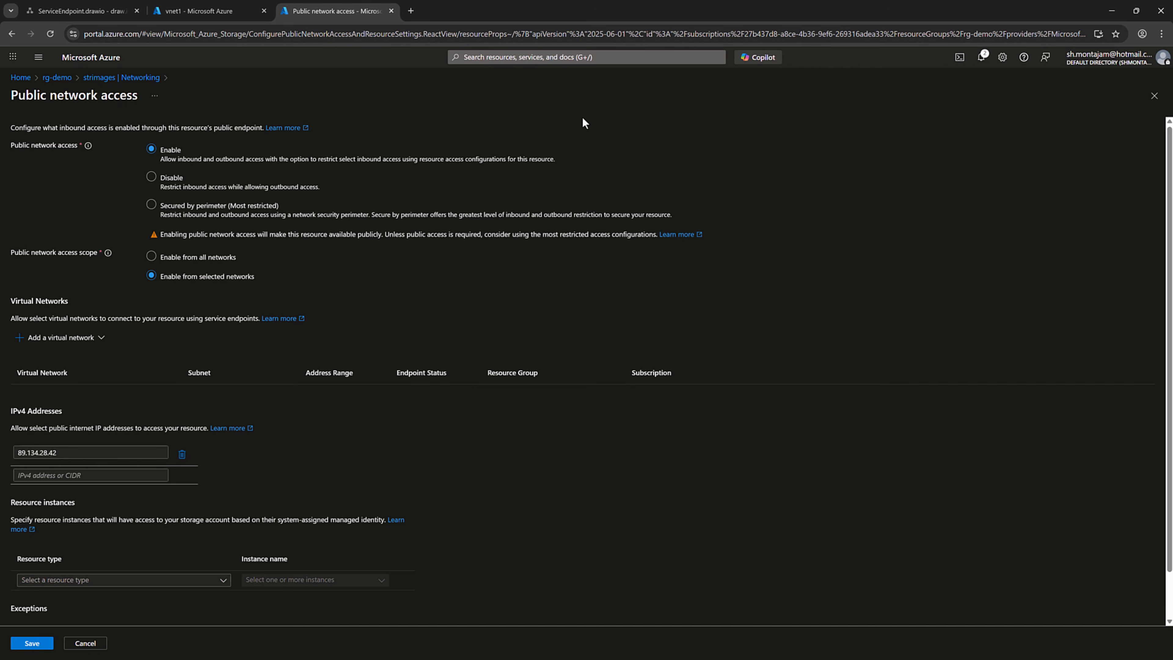
# Delete the Microsoft.Storage service endpoint from vnet1
pyautogui.click(188, 11)
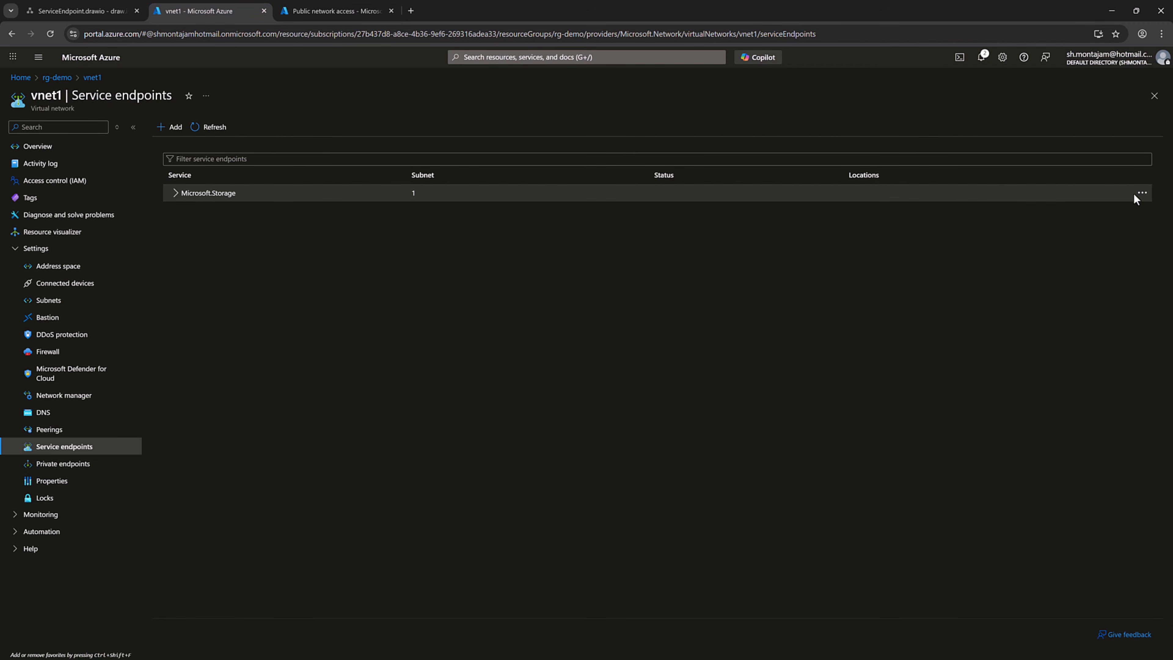
pyautogui.click(1141, 200)
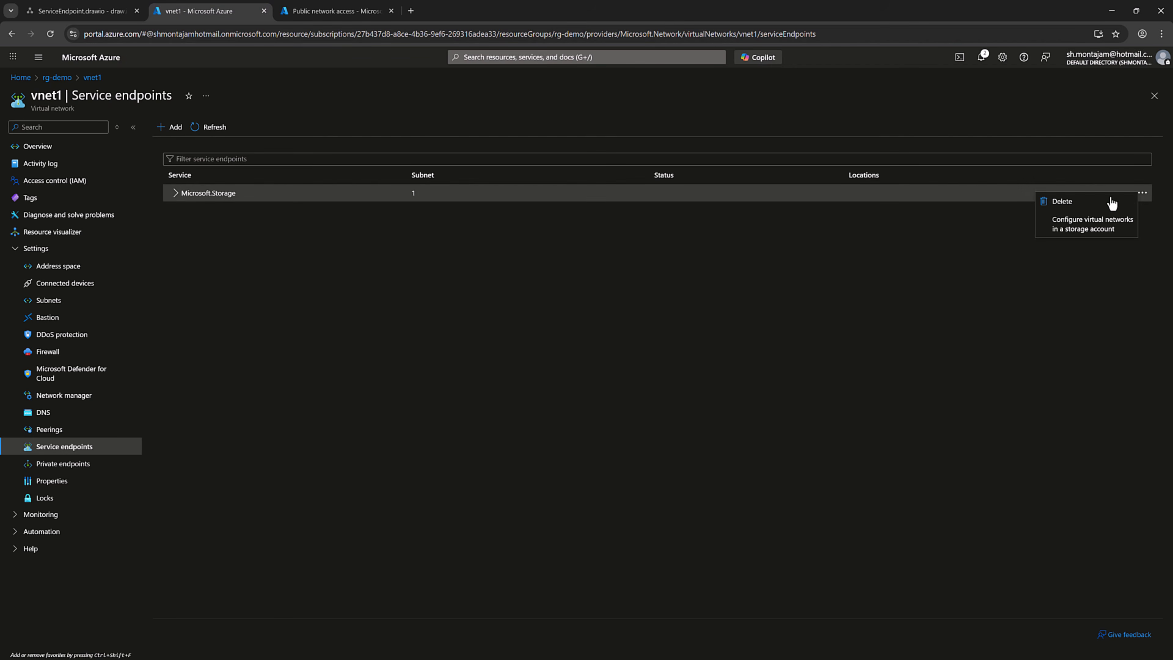
pyautogui.click(1076, 205)
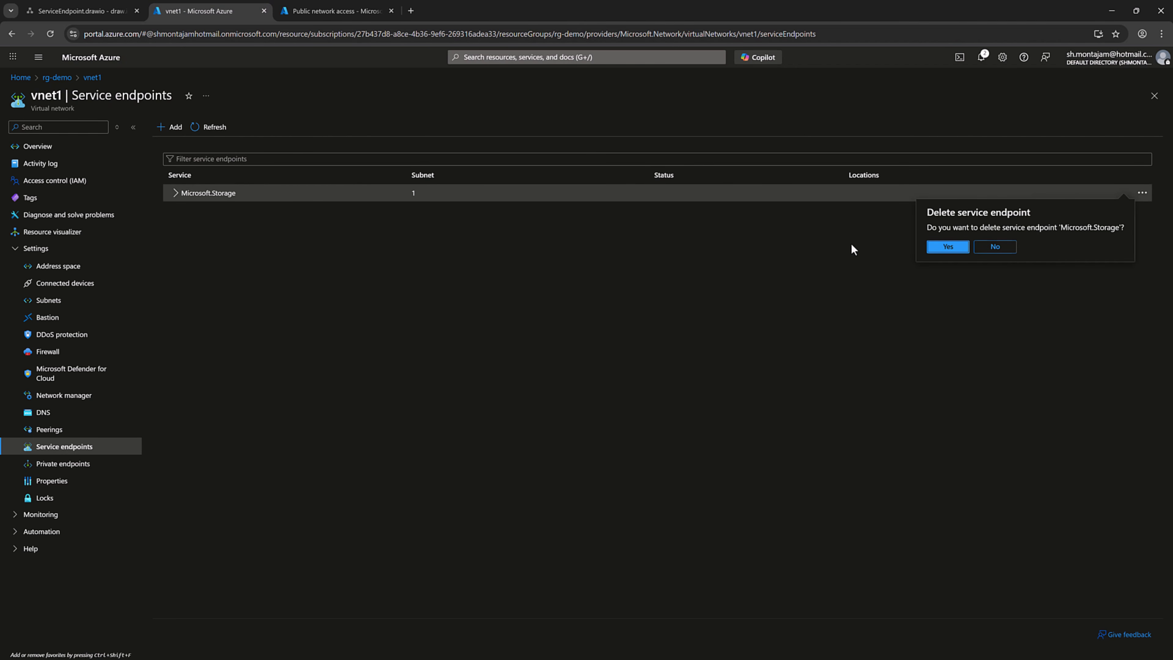
pyautogui.click(947, 247)
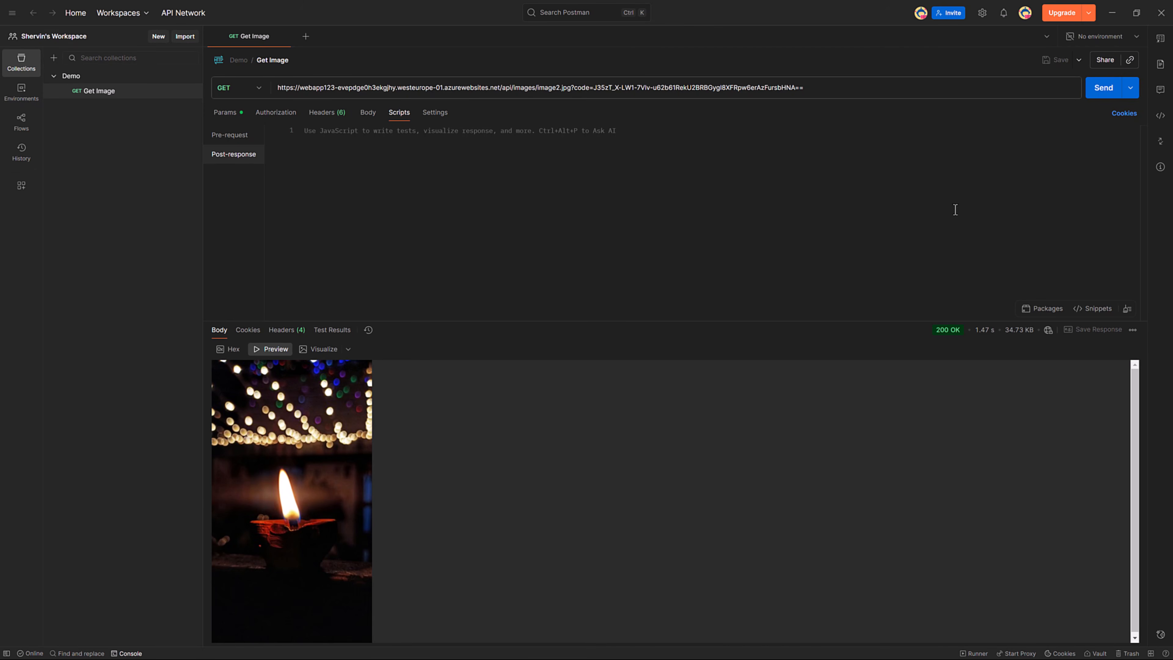
# Resend the Get Image request in Postman without the service endpoint, and examine the error code in the response
pyautogui.click(1103, 87)
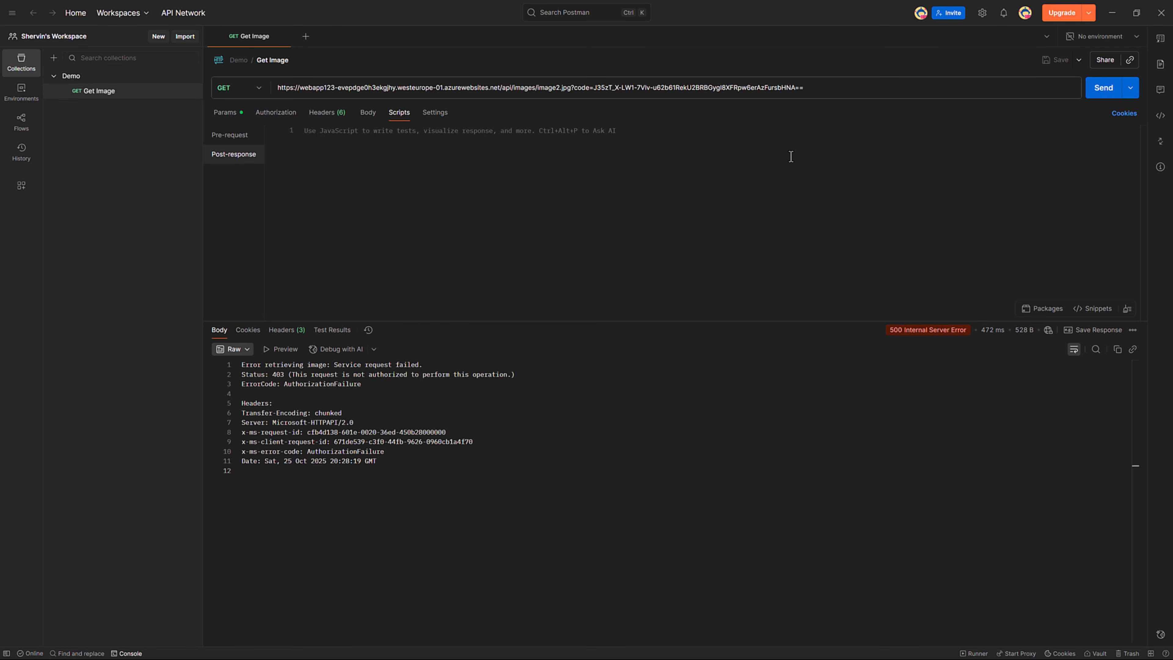
pyautogui.doubleClick(344, 384)
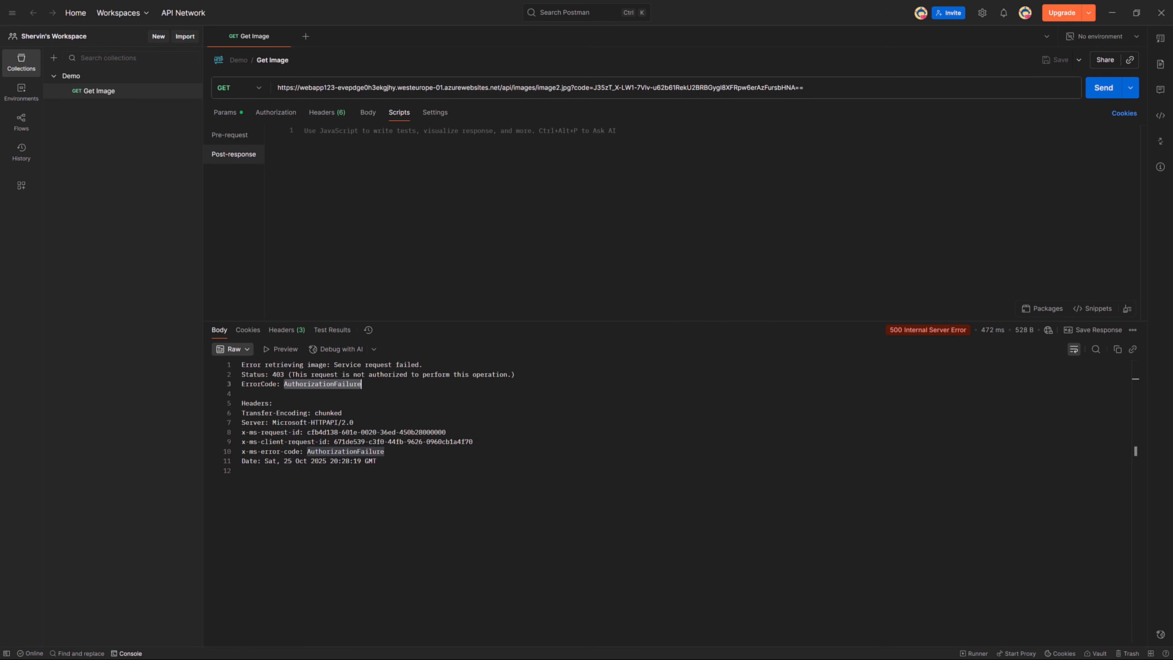
# Switch to the draw.io diagram and examine the private link connection between strimages and vnet1 on the PrivateEndpoint page
pyautogui.hotkey('alt', 'Tab')
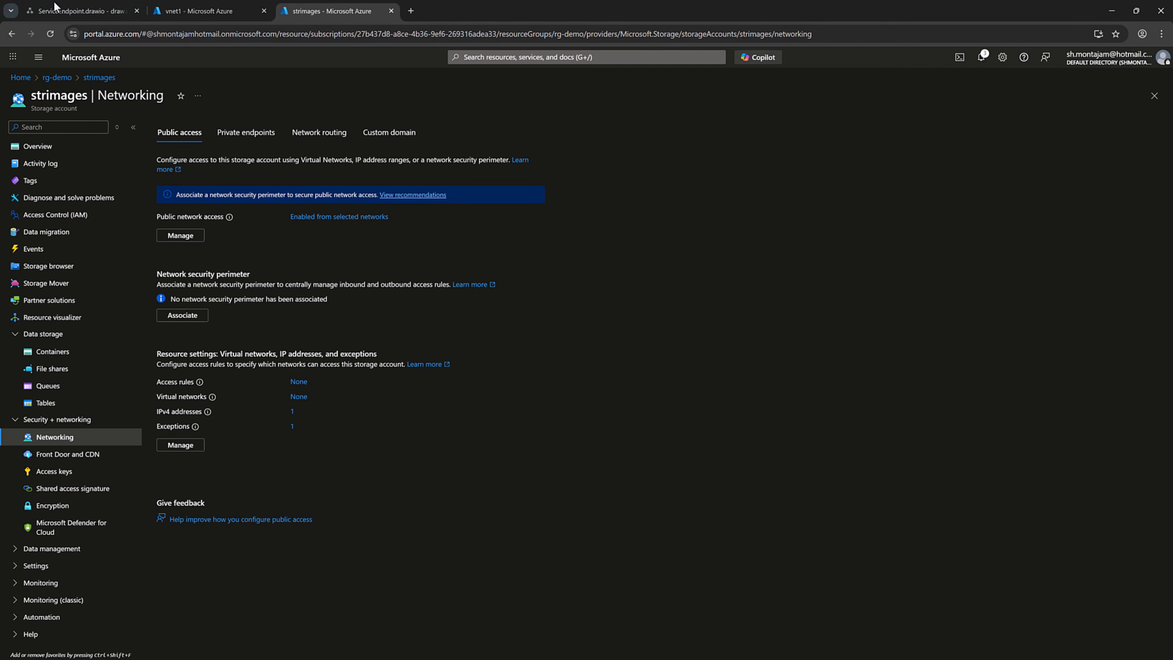
pyautogui.click(67, 12)
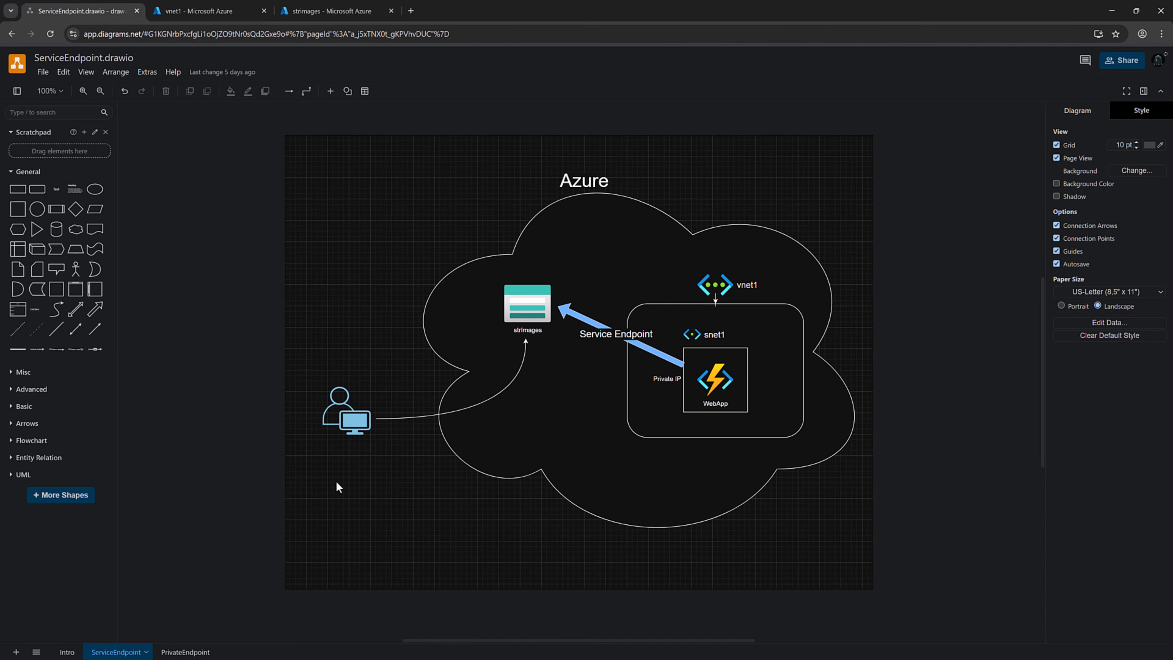
pyautogui.click(193, 652)
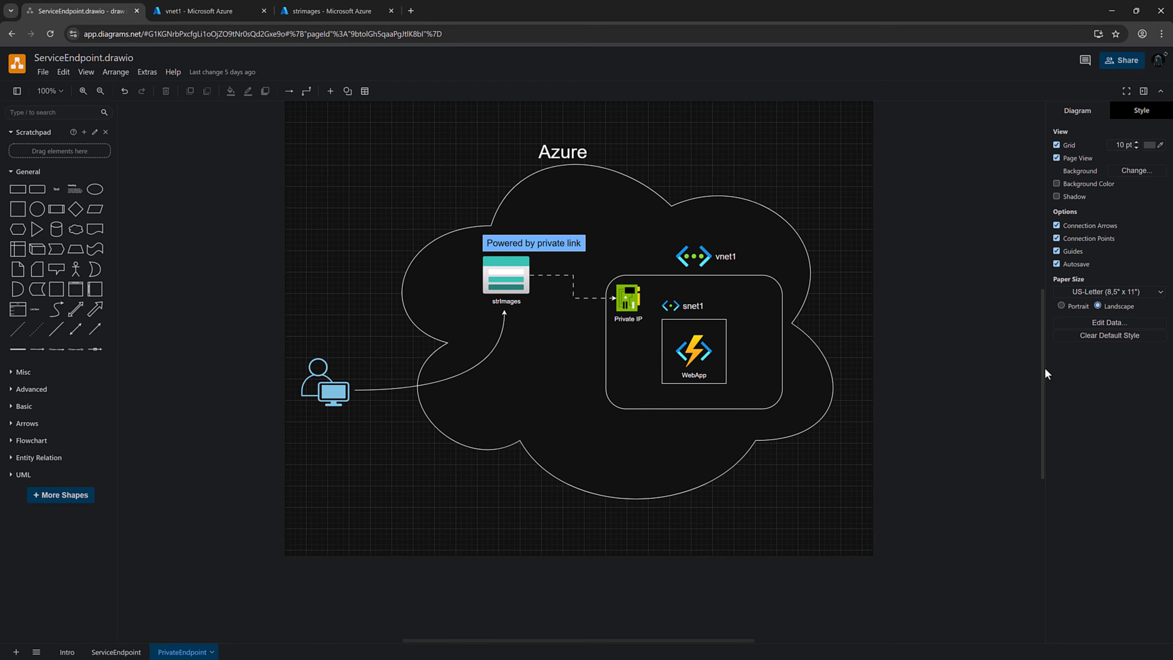
pyautogui.moveTo(1044, 369); pyautogui.dragTo(1044, 359)
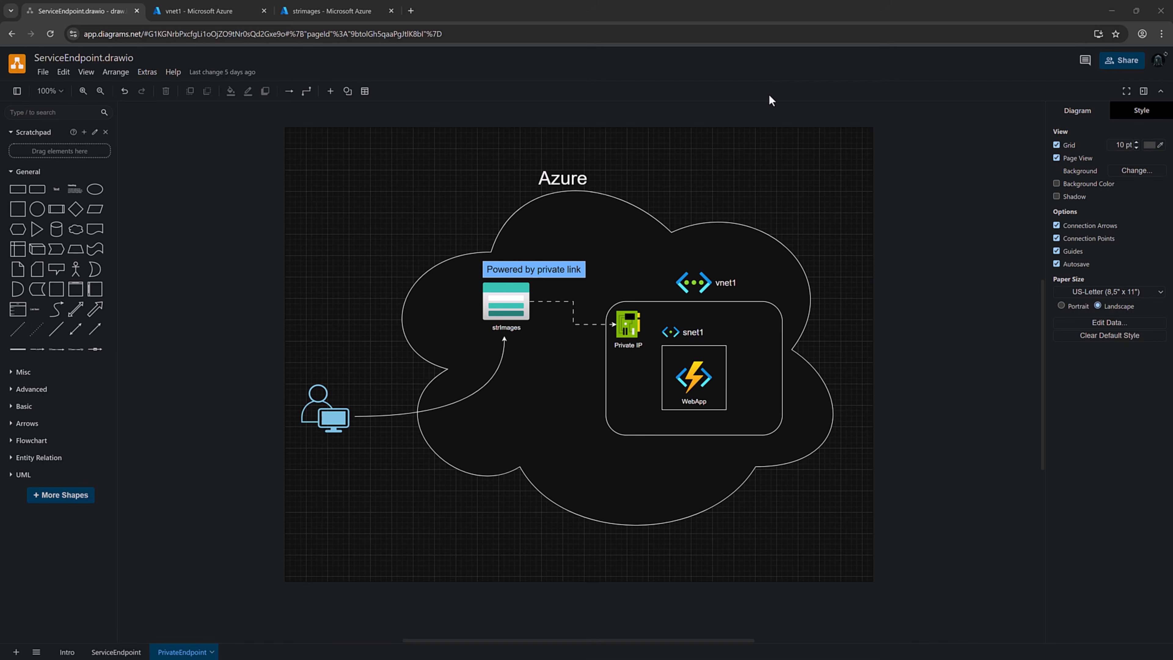
# In the Azure portal, add a subnet named snet2 to vnet1, keeping the default starting address 10.0.1.0 and /24 size
pyautogui.click(213, 13)
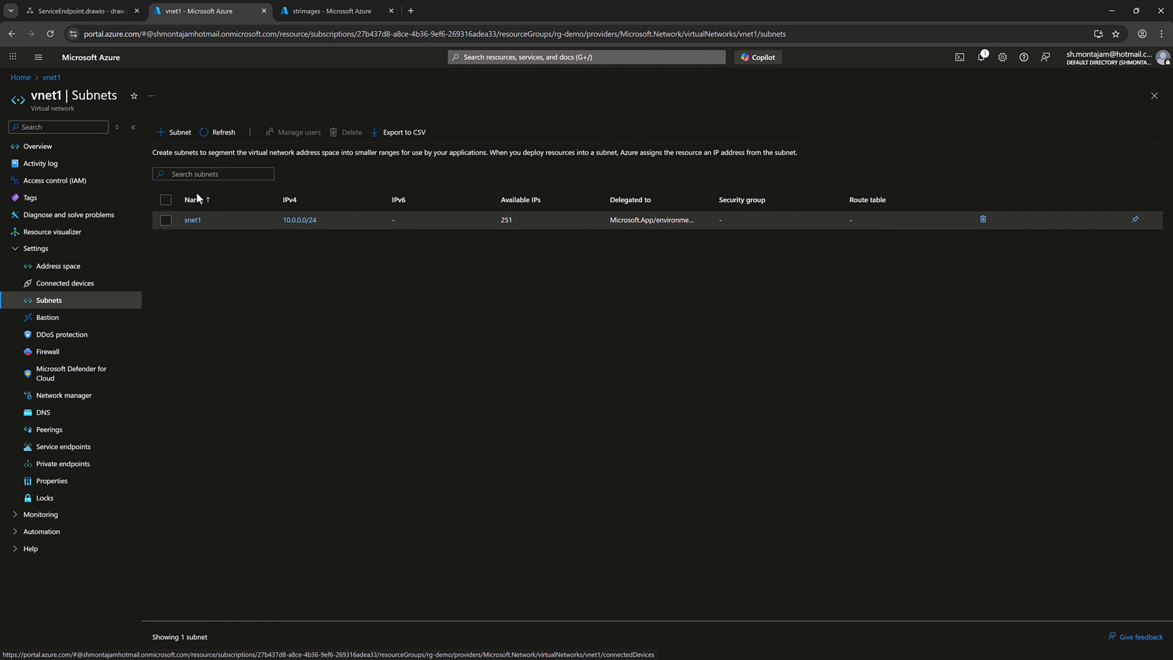
pyautogui.click(174, 135)
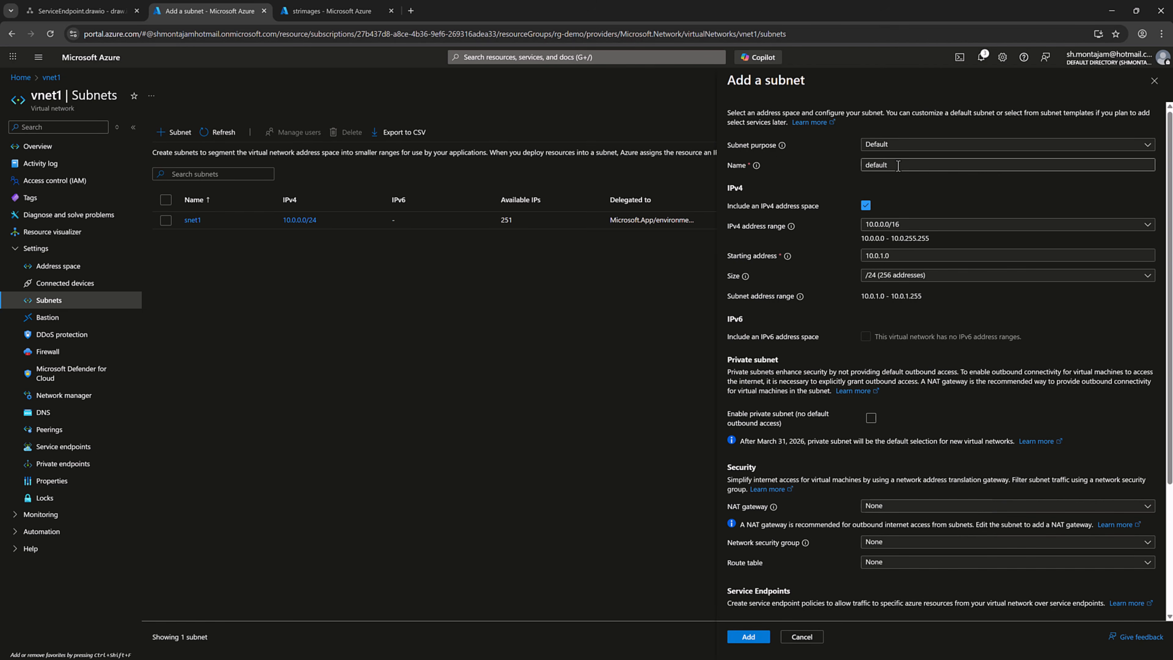
pyautogui.doubleClick(899, 165)
pyautogui.write('s')
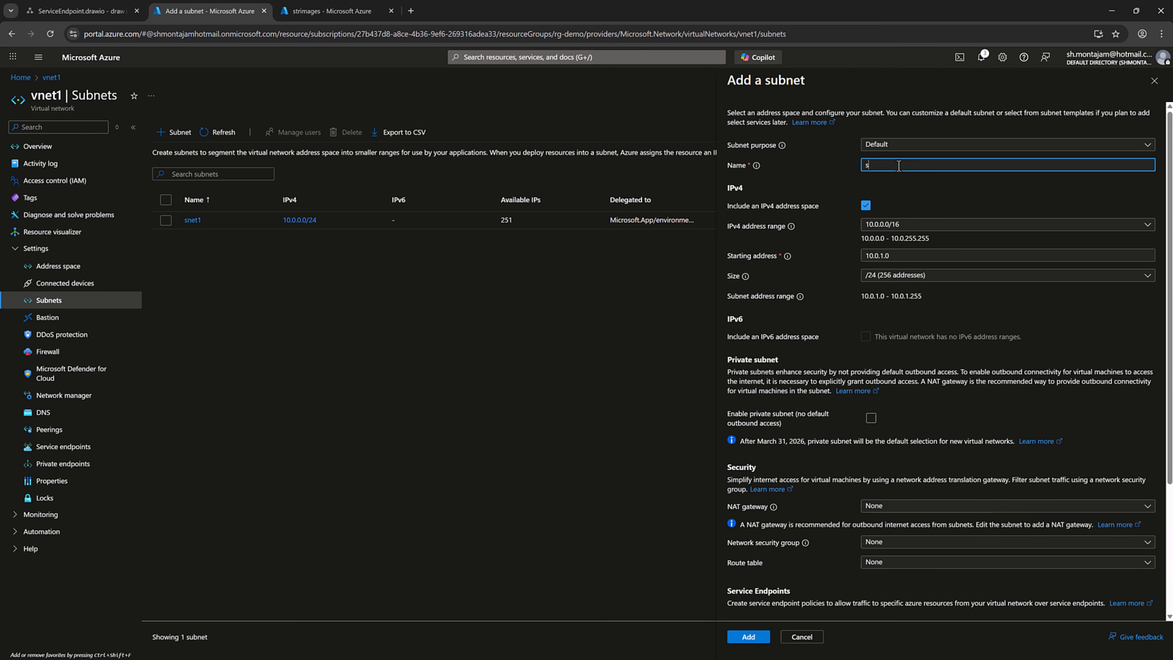
pyautogui.write('net2')
pyautogui.click(757, 638)
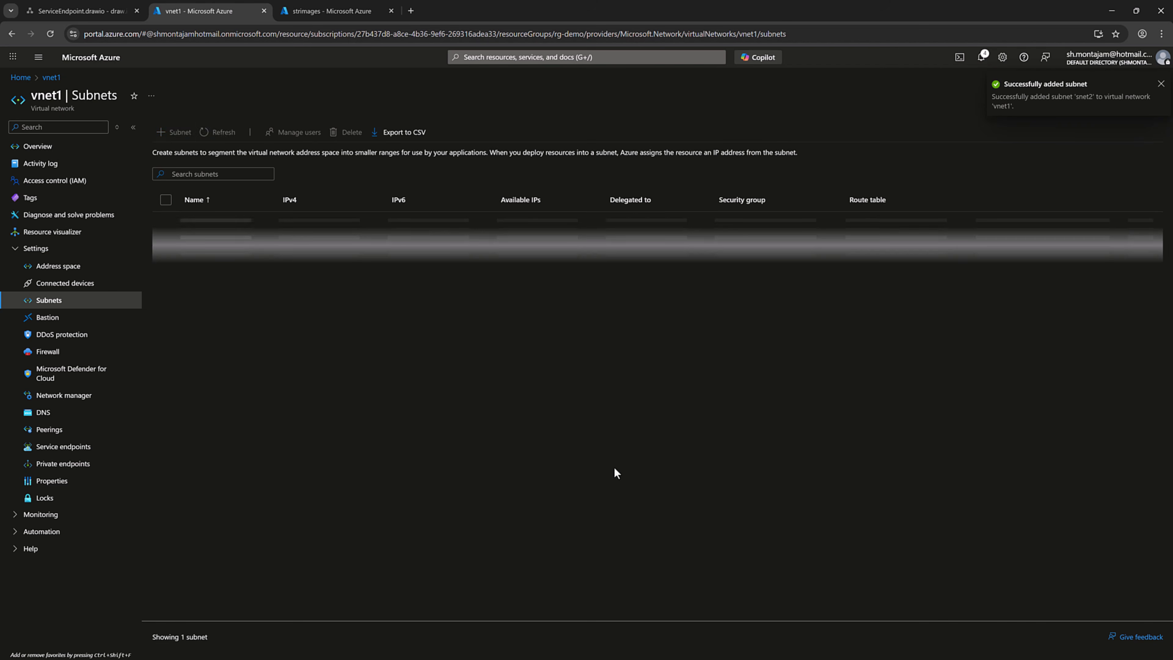
# Start a private endpoint for the strimages storage account, named pestrimage, in resource group rg-demo and region West Europe
pyautogui.click(330, 11)
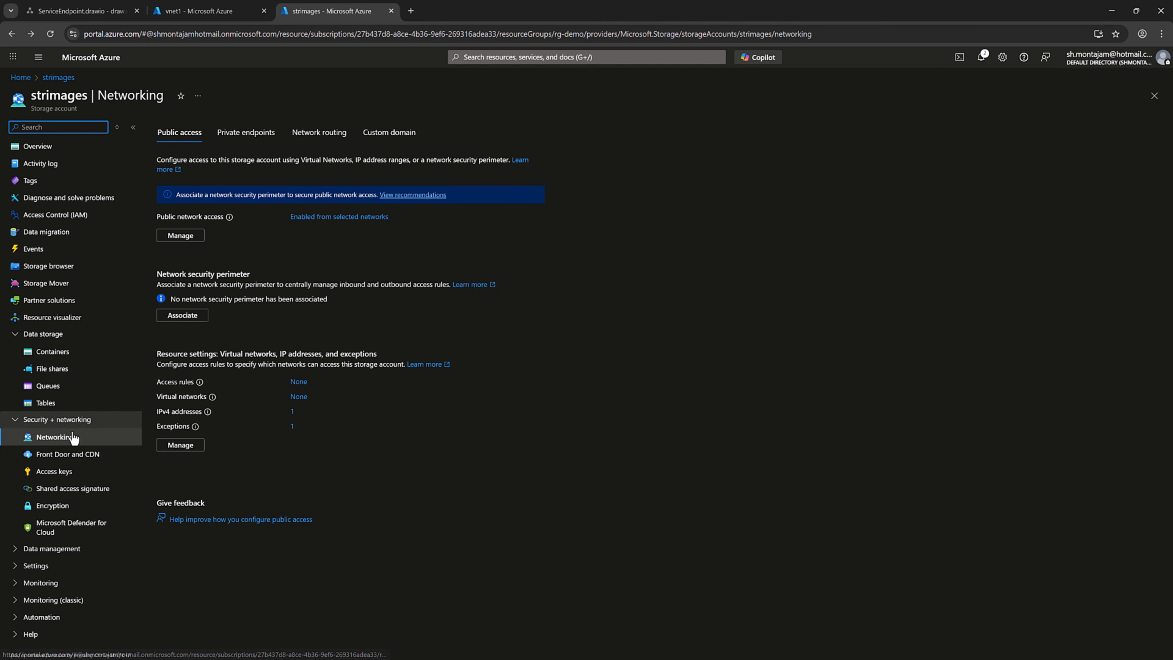
pyautogui.click(56, 443)
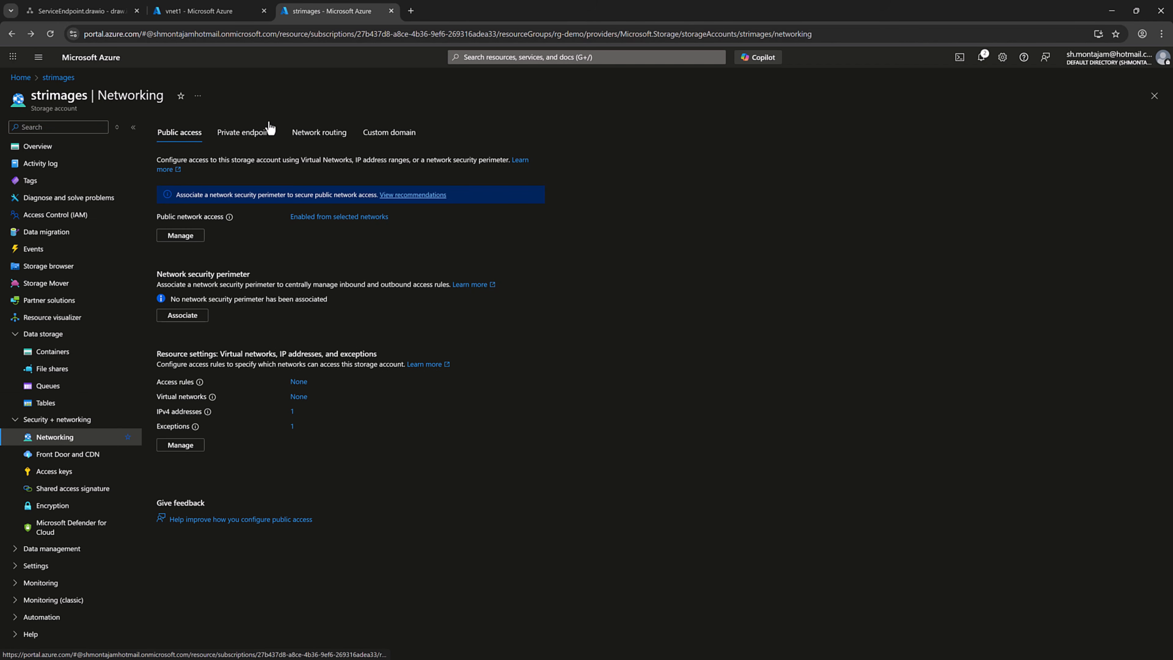
pyautogui.click(255, 136)
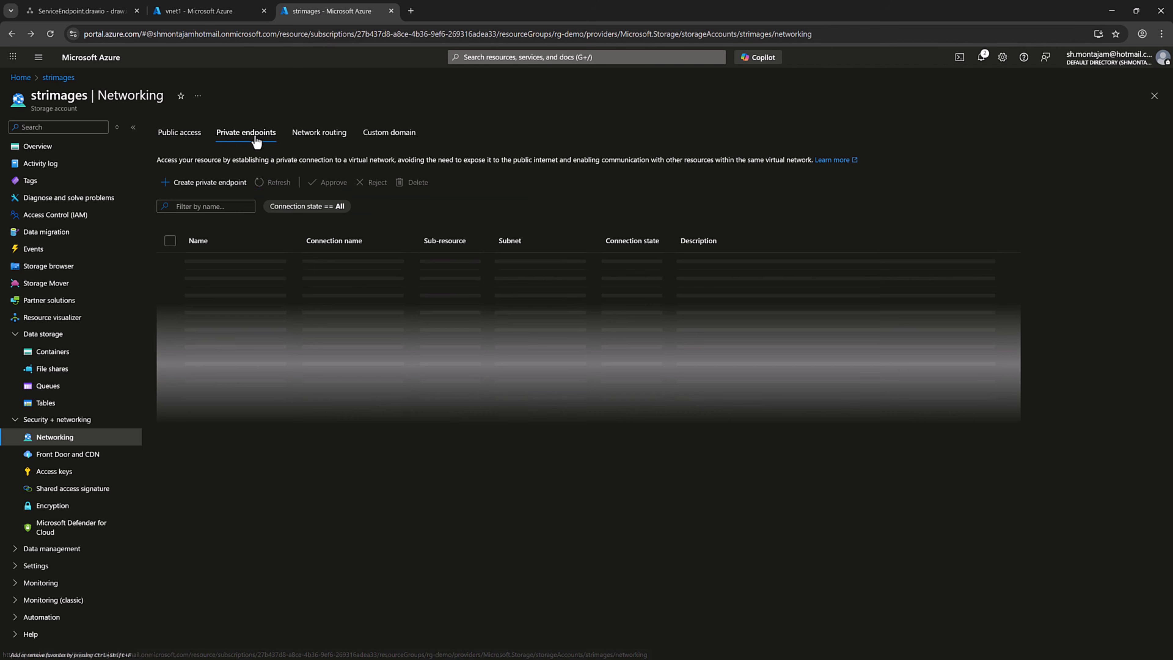
pyautogui.click(610, 383)
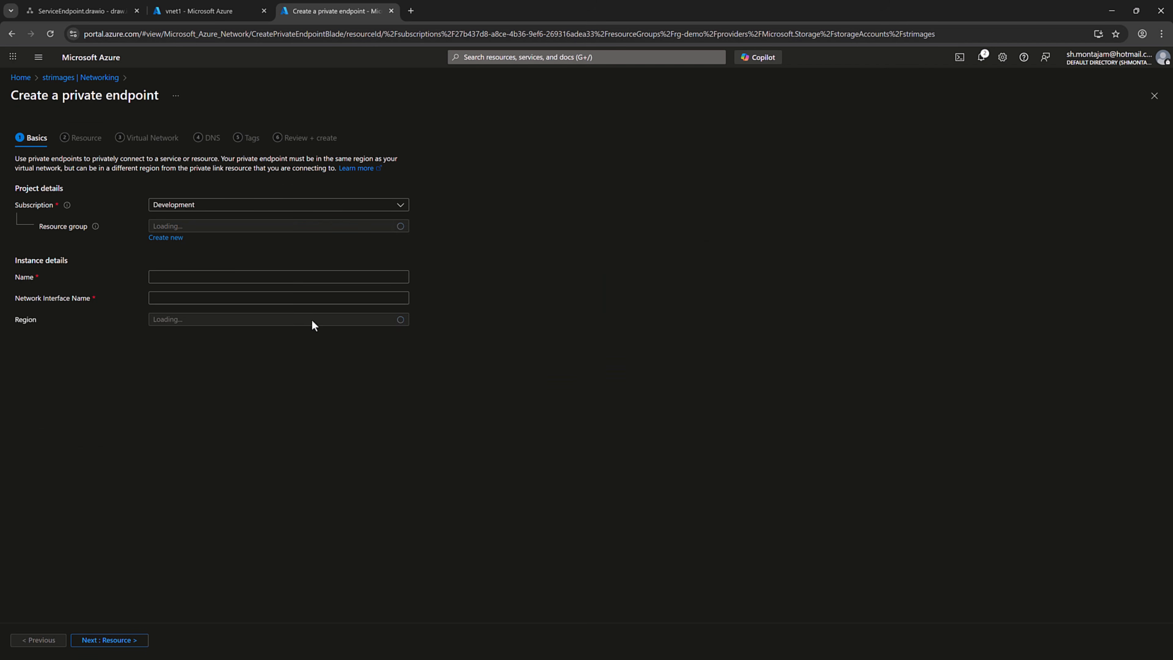
pyautogui.click(203, 278)
pyautogui.write('p')
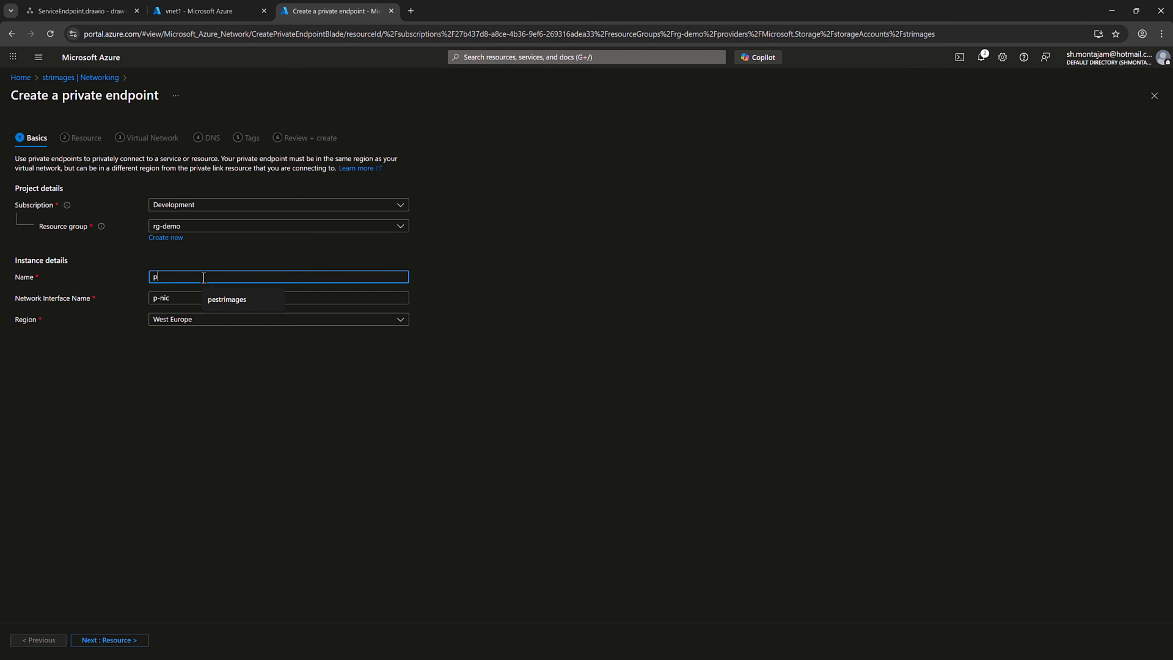
pyautogui.write('e')
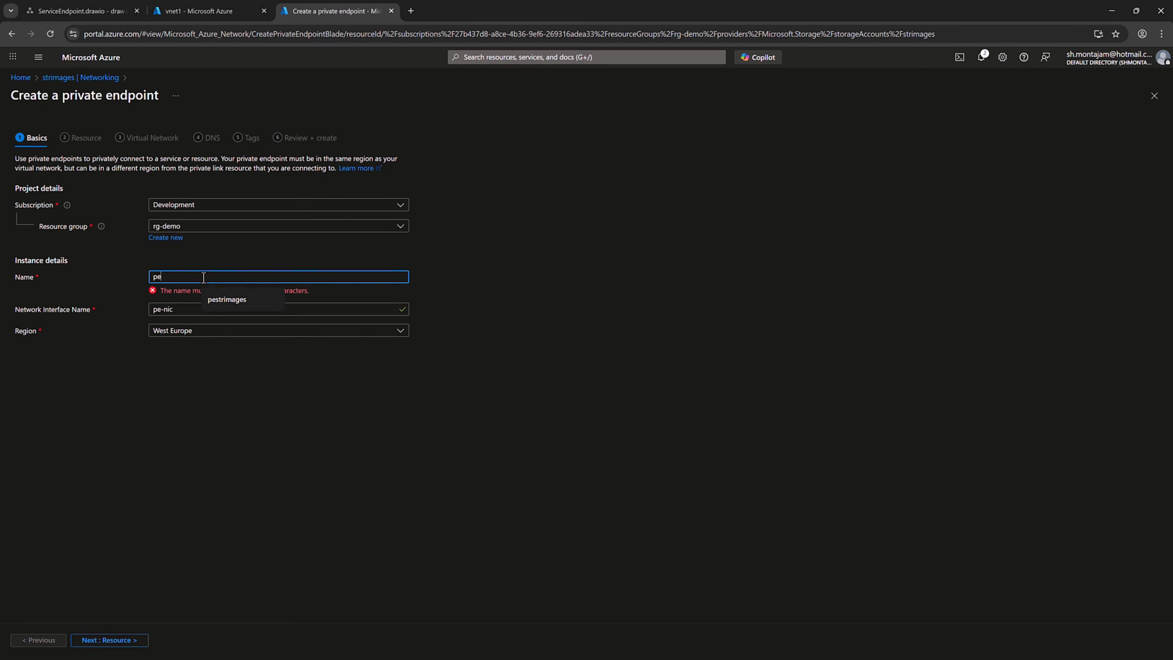
pyautogui.write('strimage')
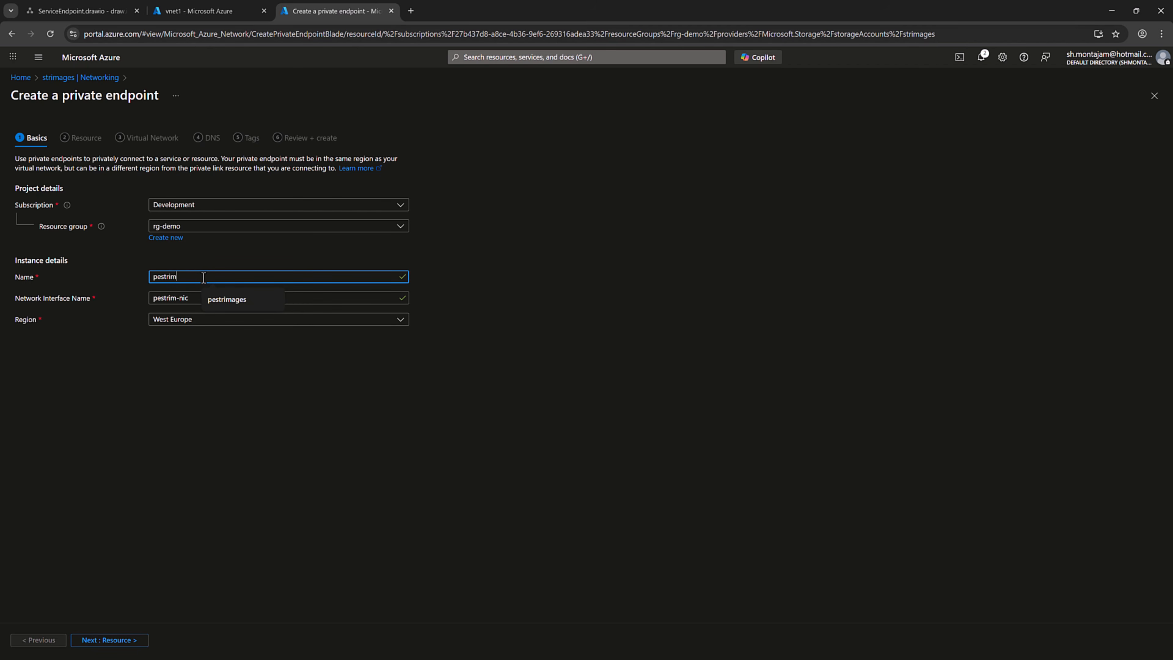
pyautogui.click(229, 399)
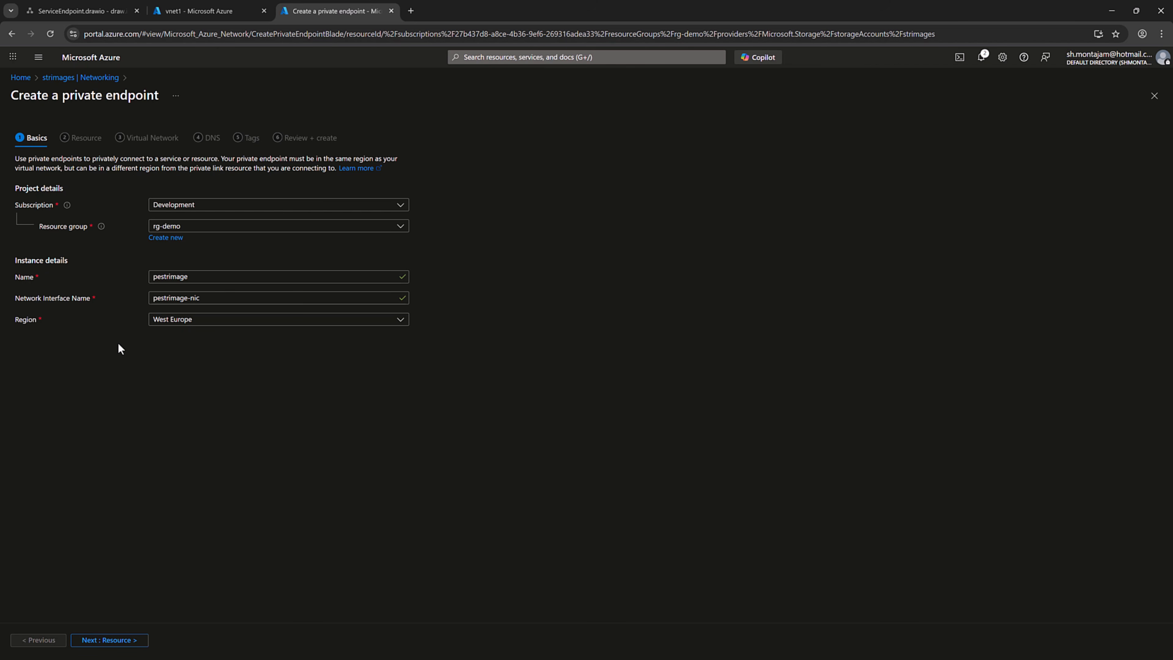
pyautogui.click(117, 641)
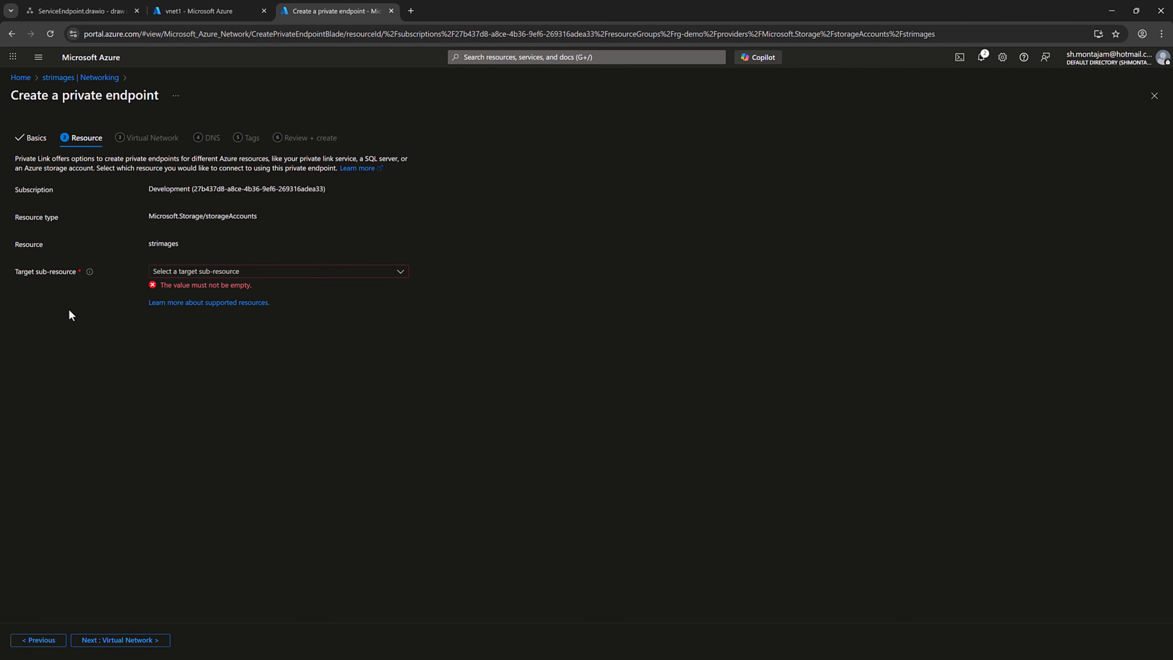
# Target the blob sub-resource, keep vnet1 with subnet snet2 and private DNS zone integration, and create the private endpoint
pyautogui.click(254, 275)
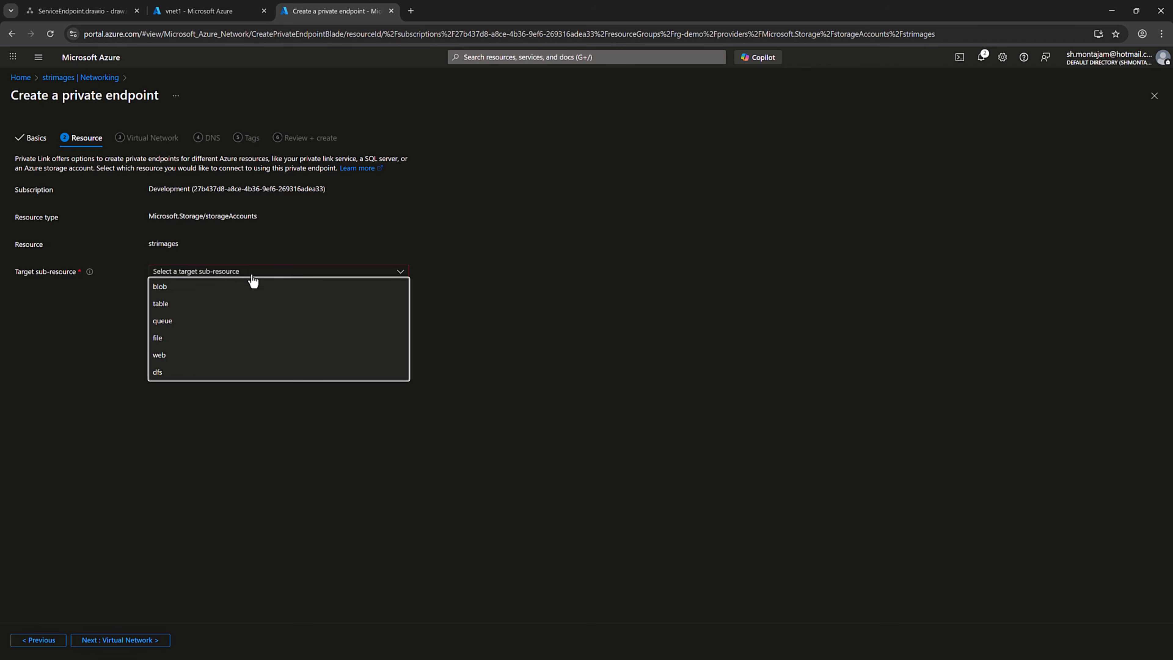
pyautogui.click(229, 288)
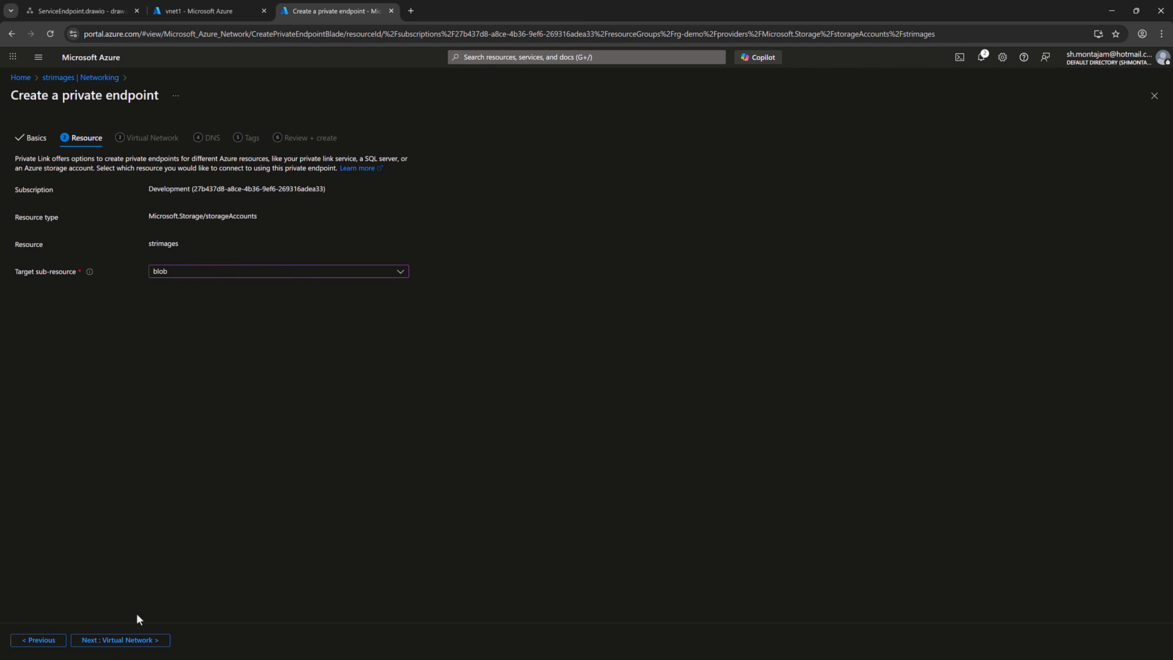
pyautogui.click(132, 641)
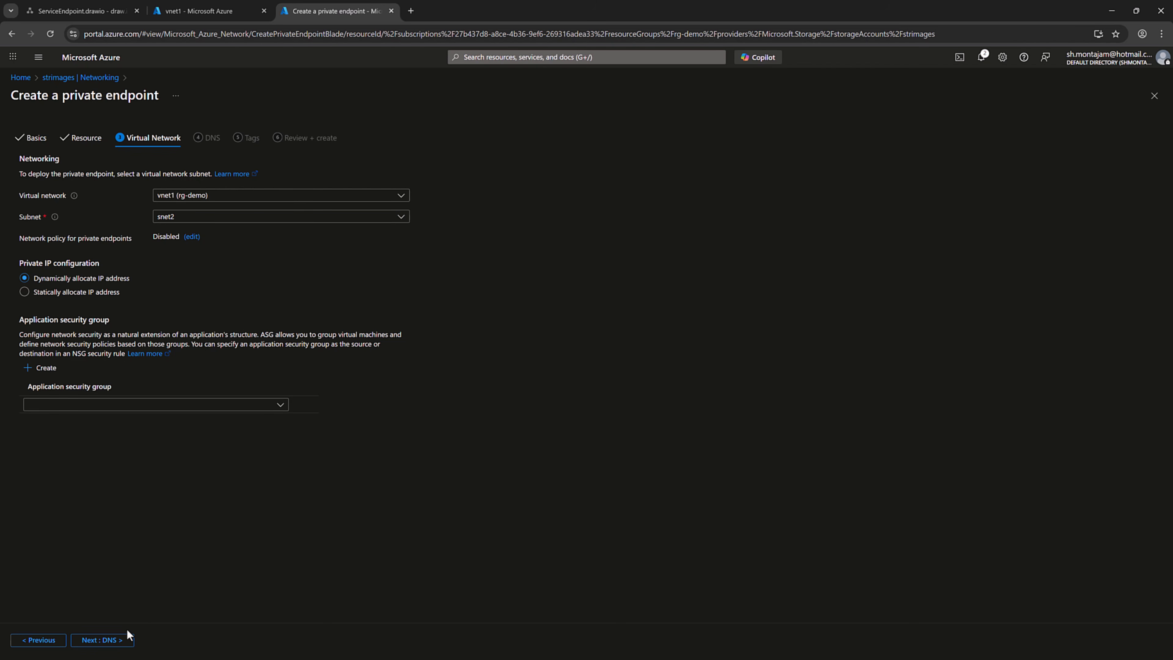
pyautogui.click(115, 641)
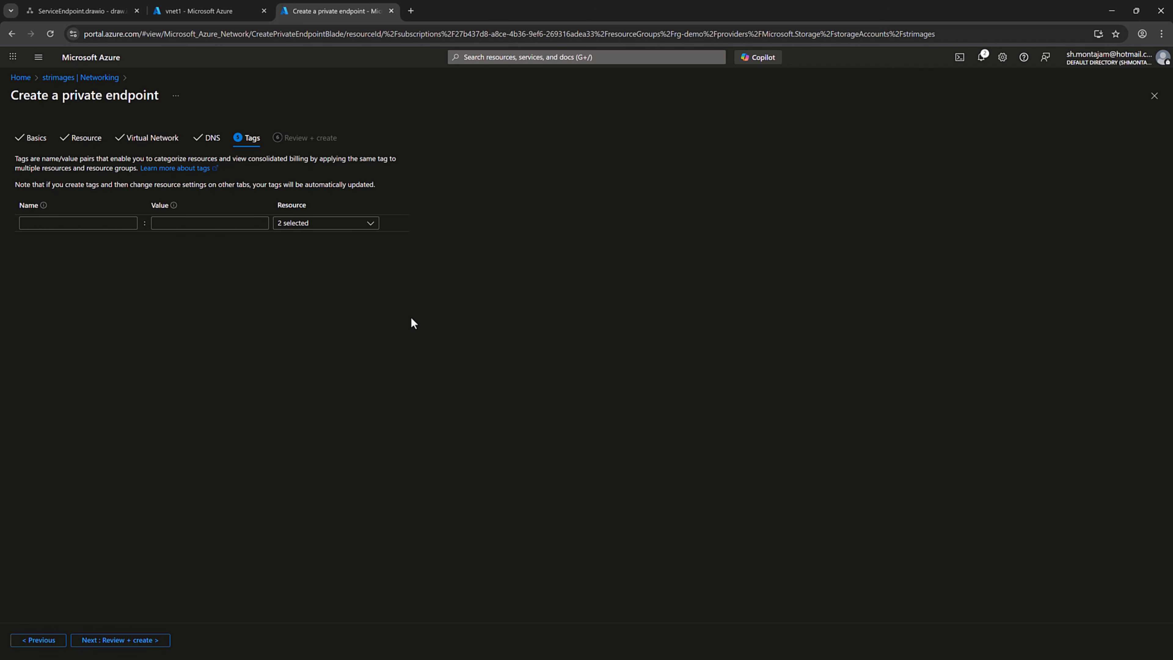
pyautogui.click(153, 641)
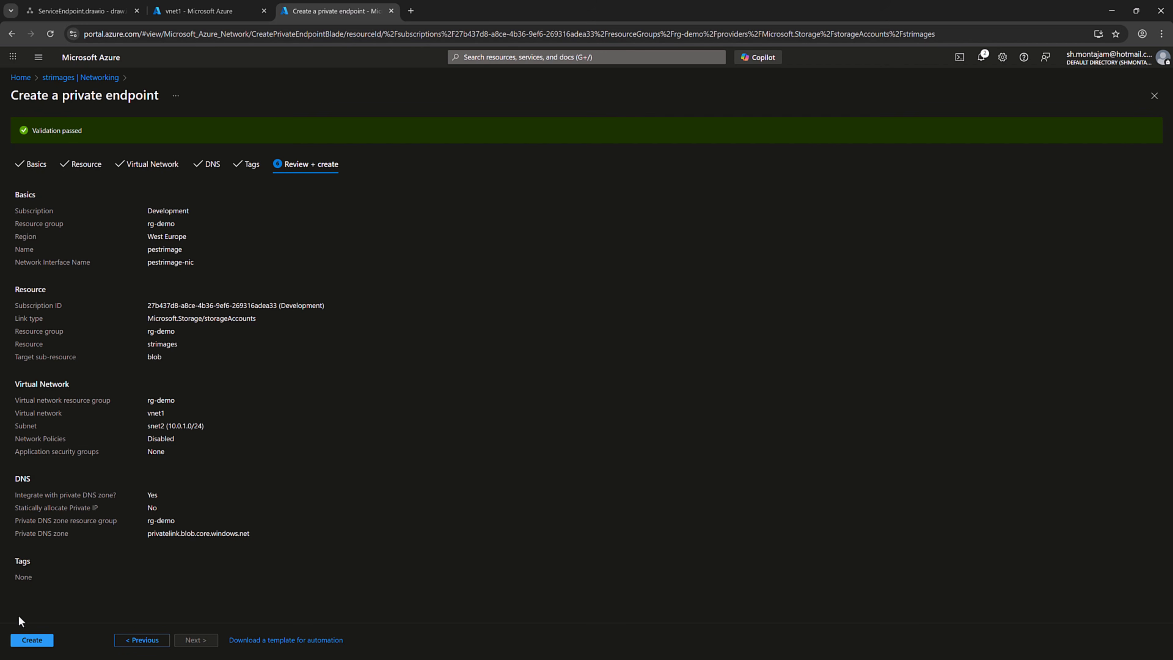
pyautogui.click(32, 641)
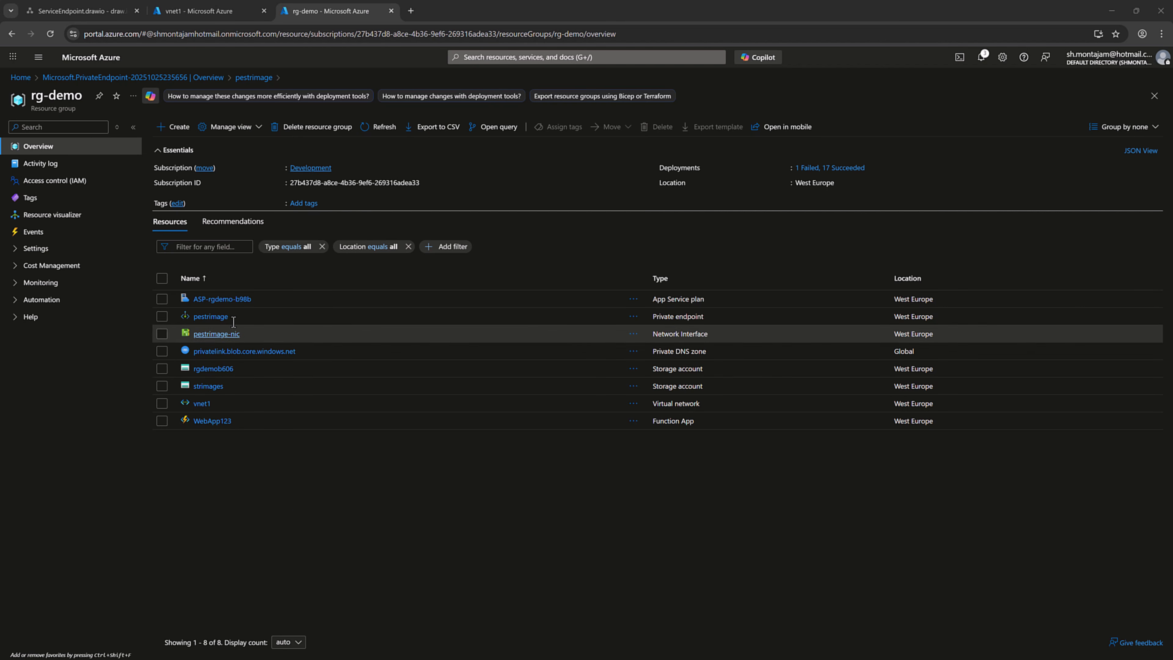
# Examine the pestrimage-nic network interface and the private DNS zone among the rg-demo resources
pyautogui.moveTo(707, 317); pyautogui.dragTo(646, 339)
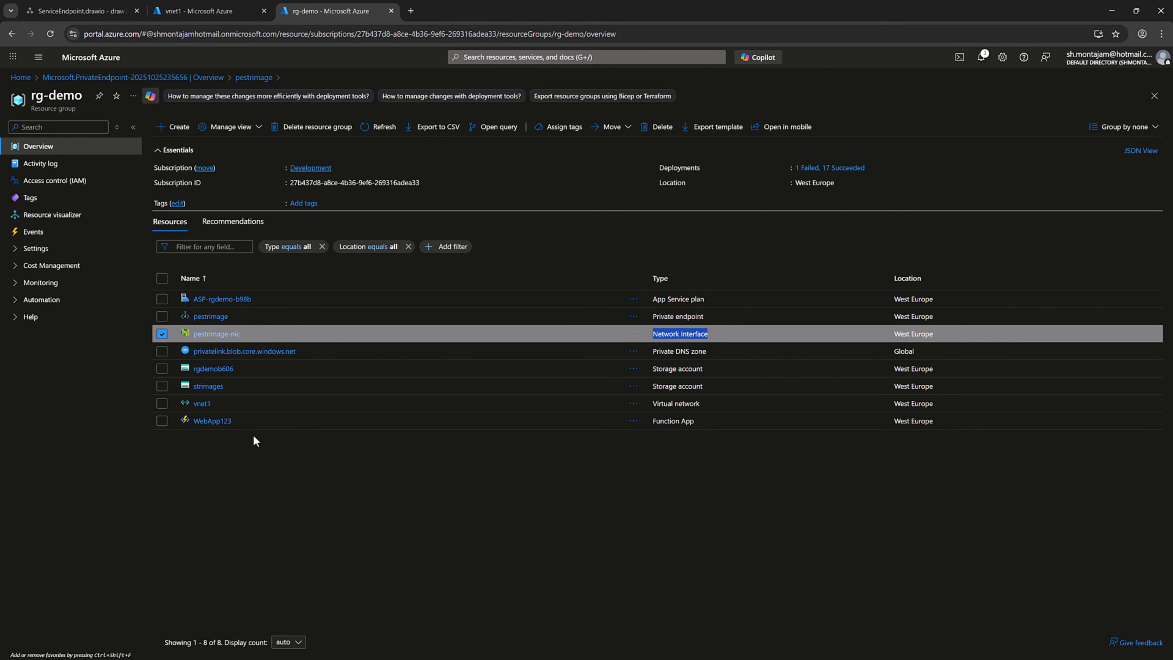
pyautogui.moveTo(719, 353); pyautogui.dragTo(655, 355)
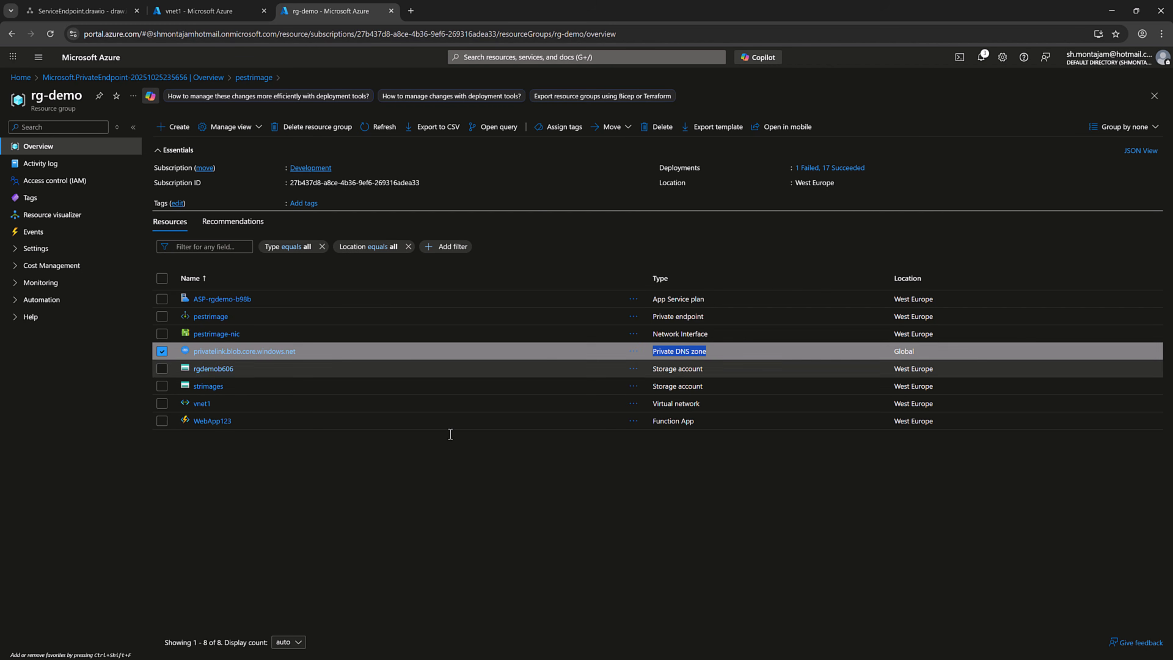
# Return to the vnet1 virtual network and check its DNS settings
pyautogui.click(214, 19)
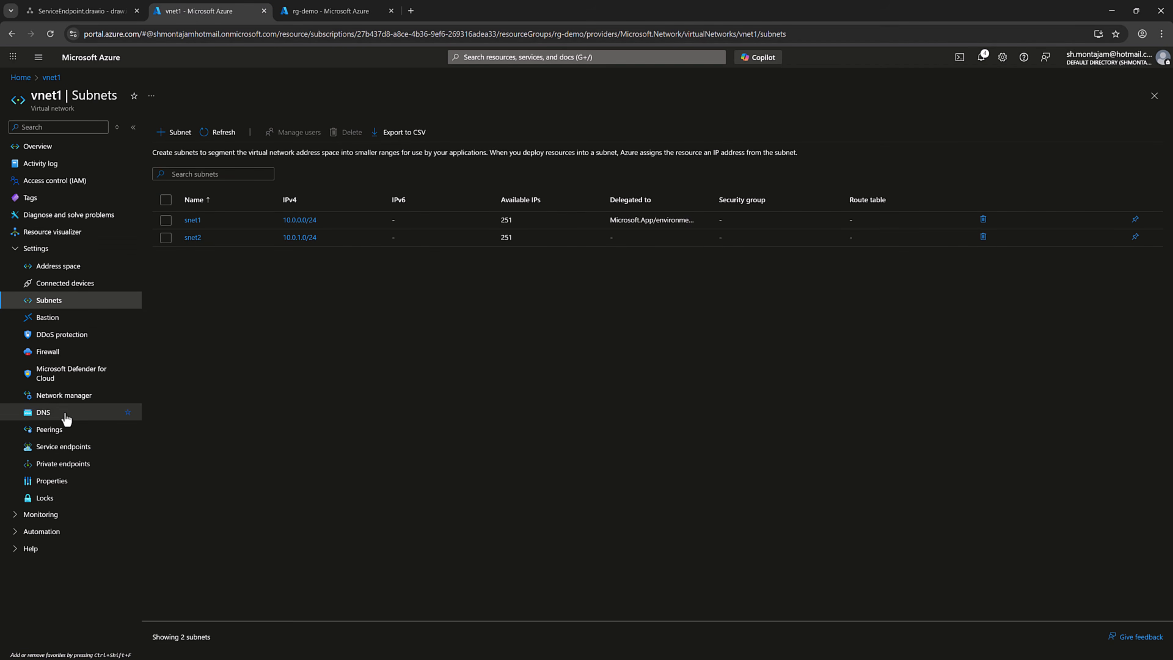
pyautogui.click(46, 421)
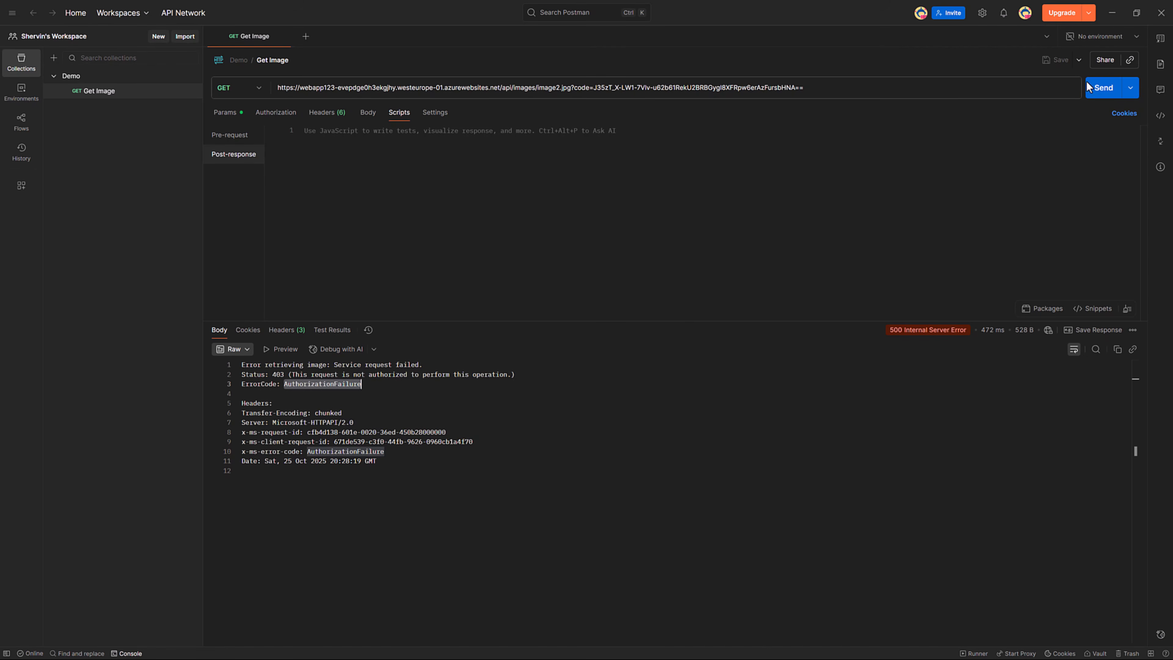
# In Postman, send the Get Image request for image2.jpg, change the requested file to image1.jpg and send it again
pyautogui.click(1087, 87)
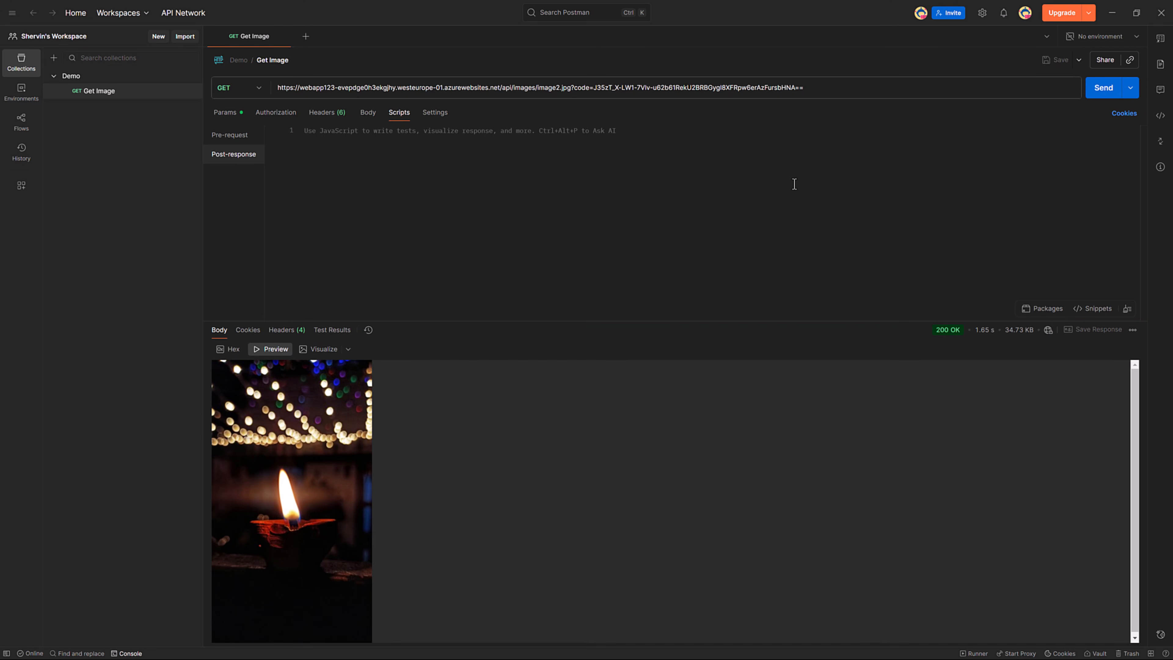
pyautogui.click(561, 89)
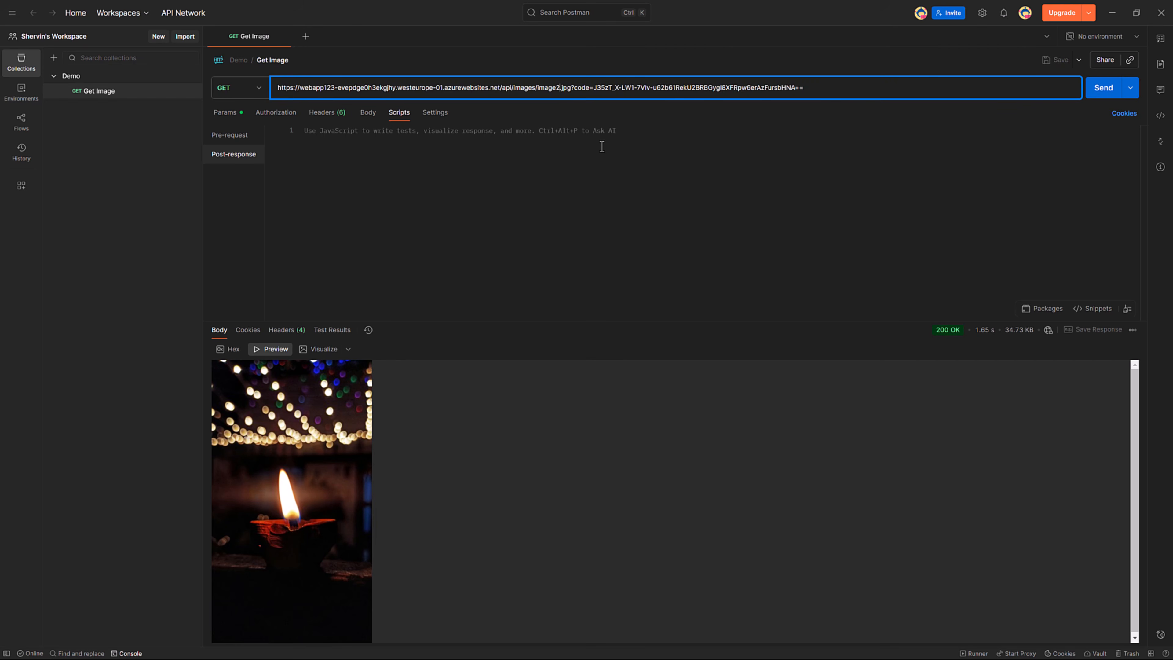
pyautogui.press('BackSpace')
pyautogui.write('1')
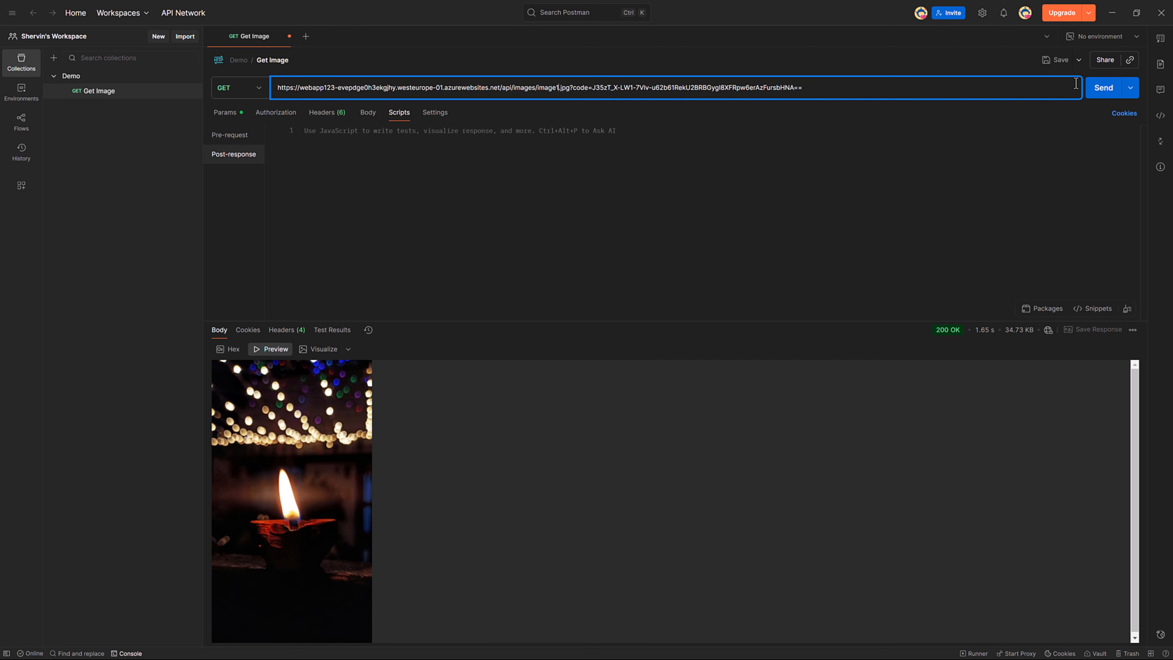
pyautogui.click(1104, 88)
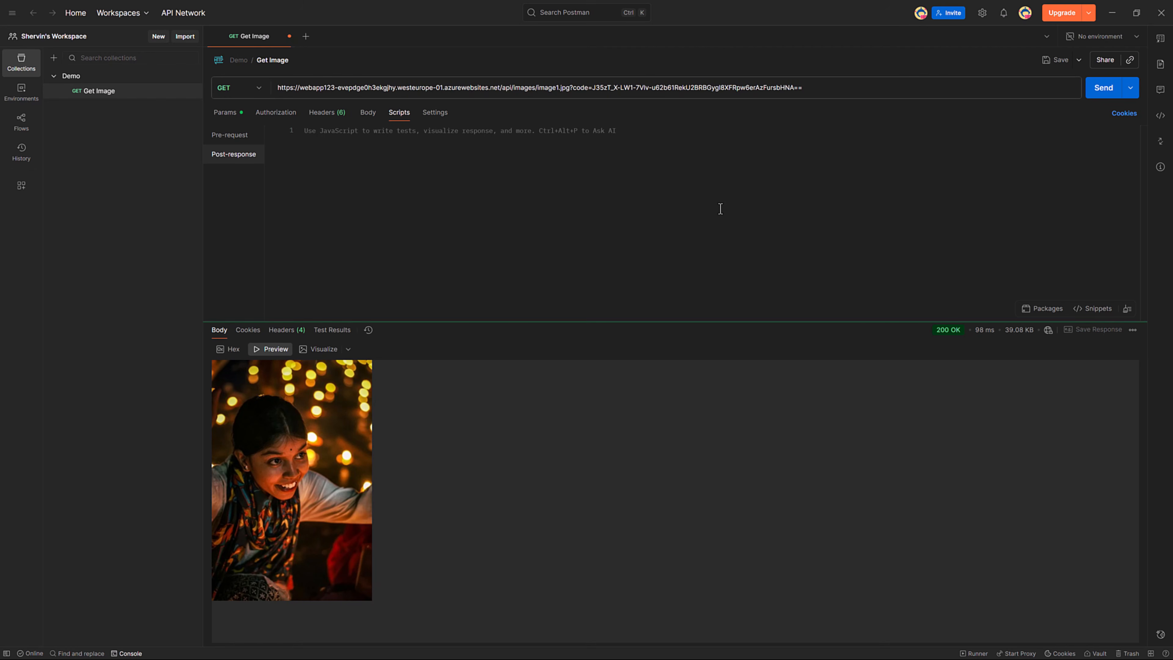